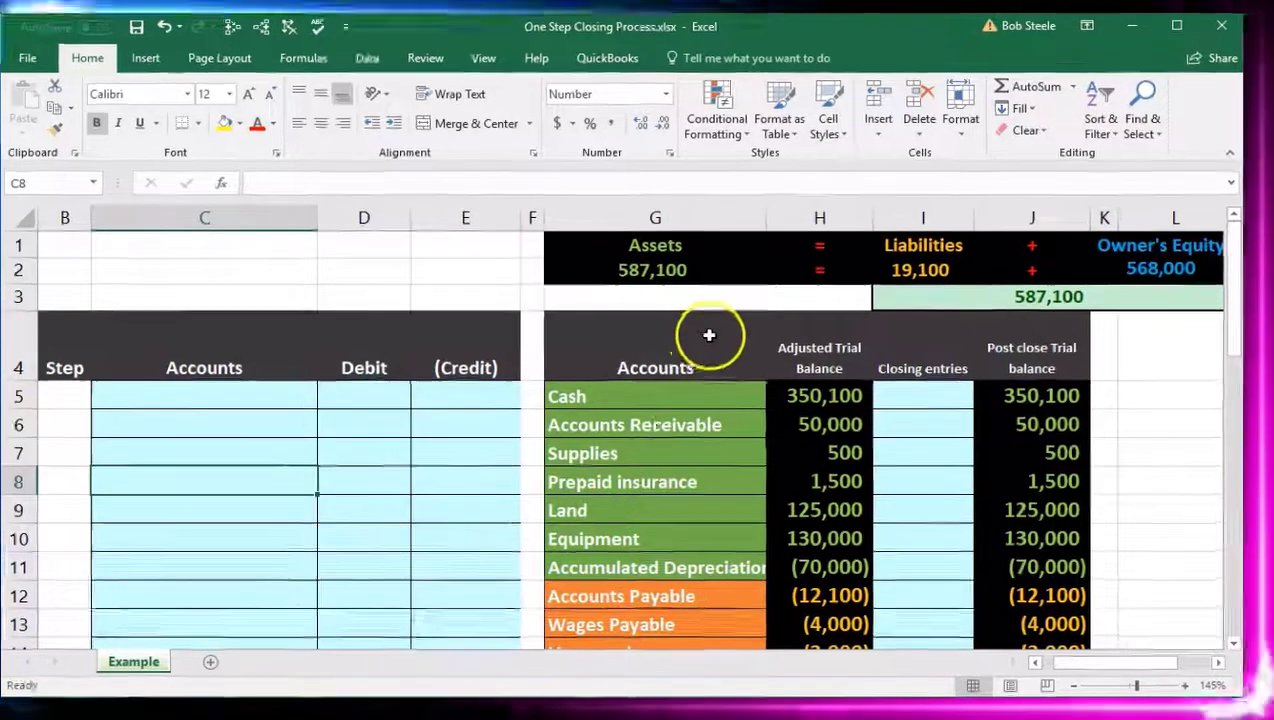
Look over the Adjusted Trial Balance, Closing entries and Post close Trial balance column headings of the worksheet
{"action": "left_click", "coordinate": [823, 355]}
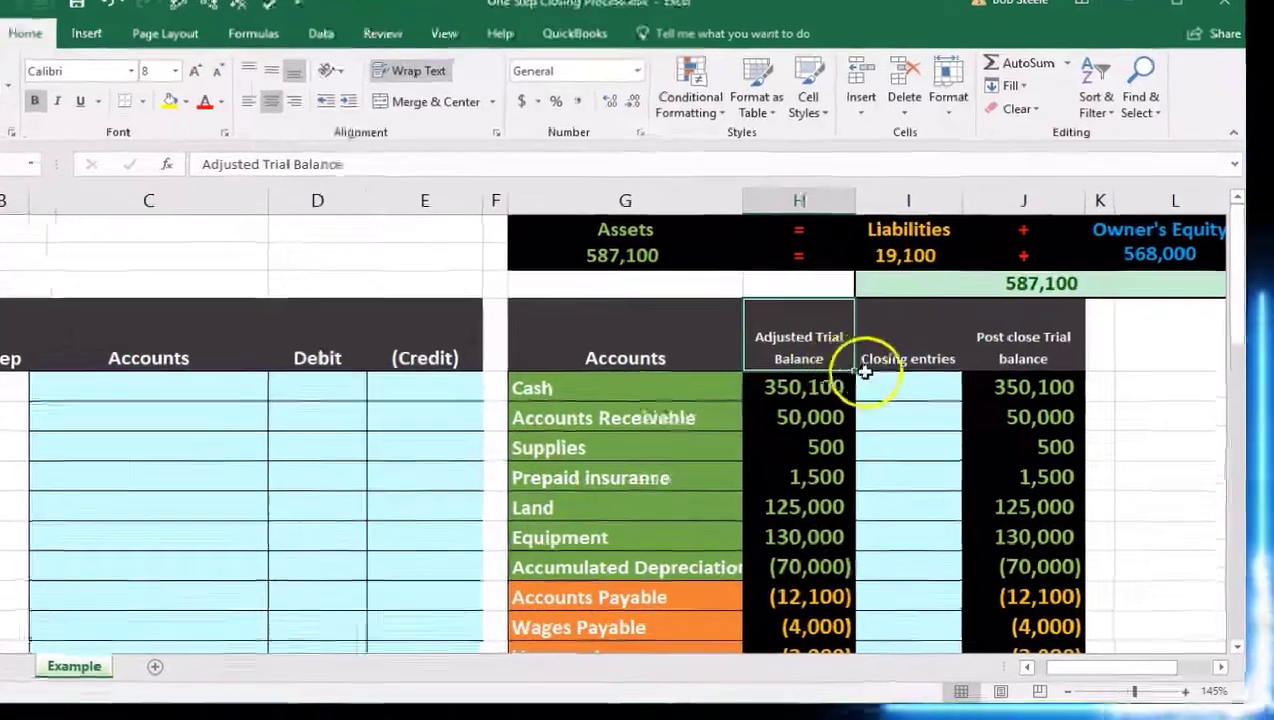
{"action": "left_click", "coordinate": [880, 362]}
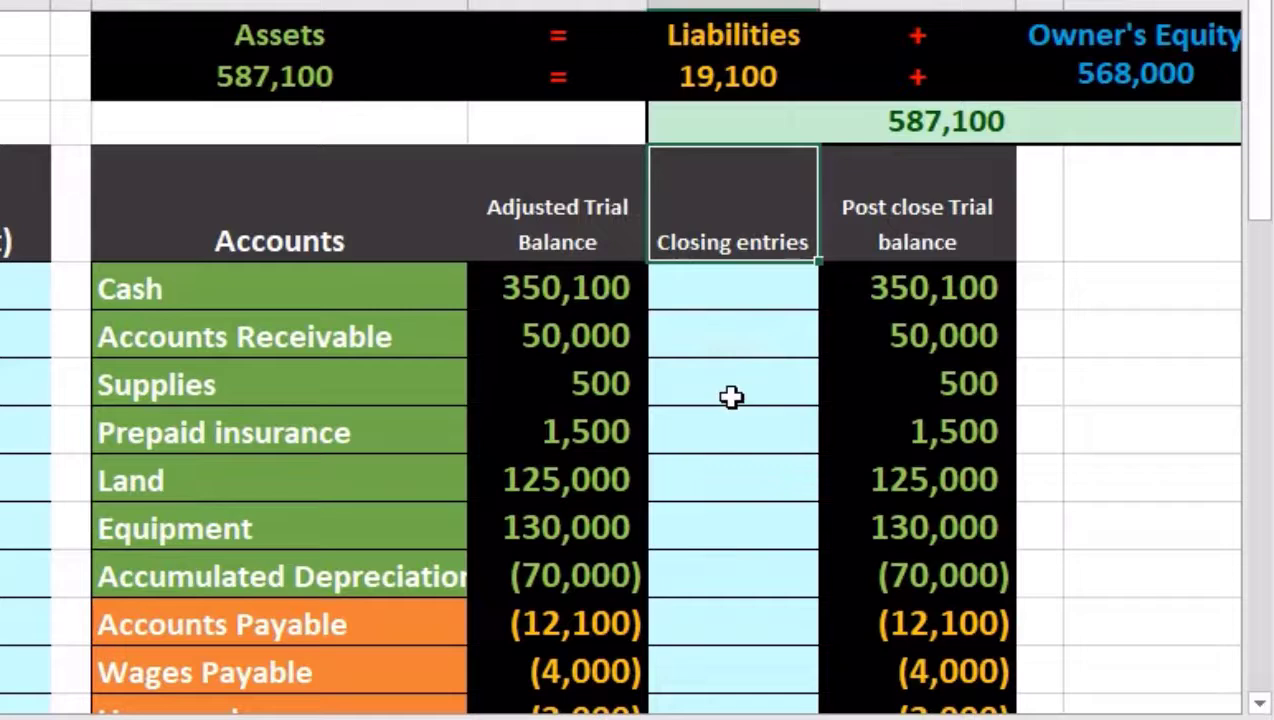
{"action": "left_click", "coordinate": [919, 247]}
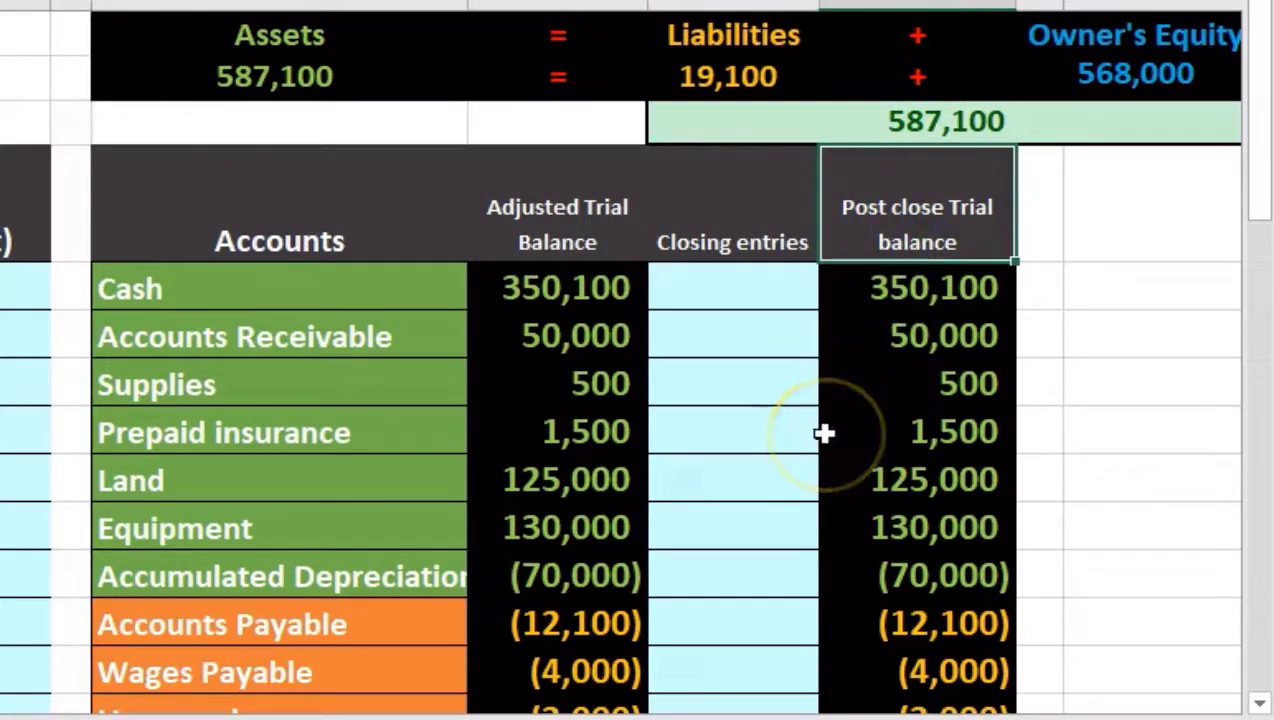
Inspect the formulas behind the Assets, Liabilities and Owner's Equity totals in the accounting equation, leaving them as they are
{"action": "double_click", "coordinate": [343, 82]}
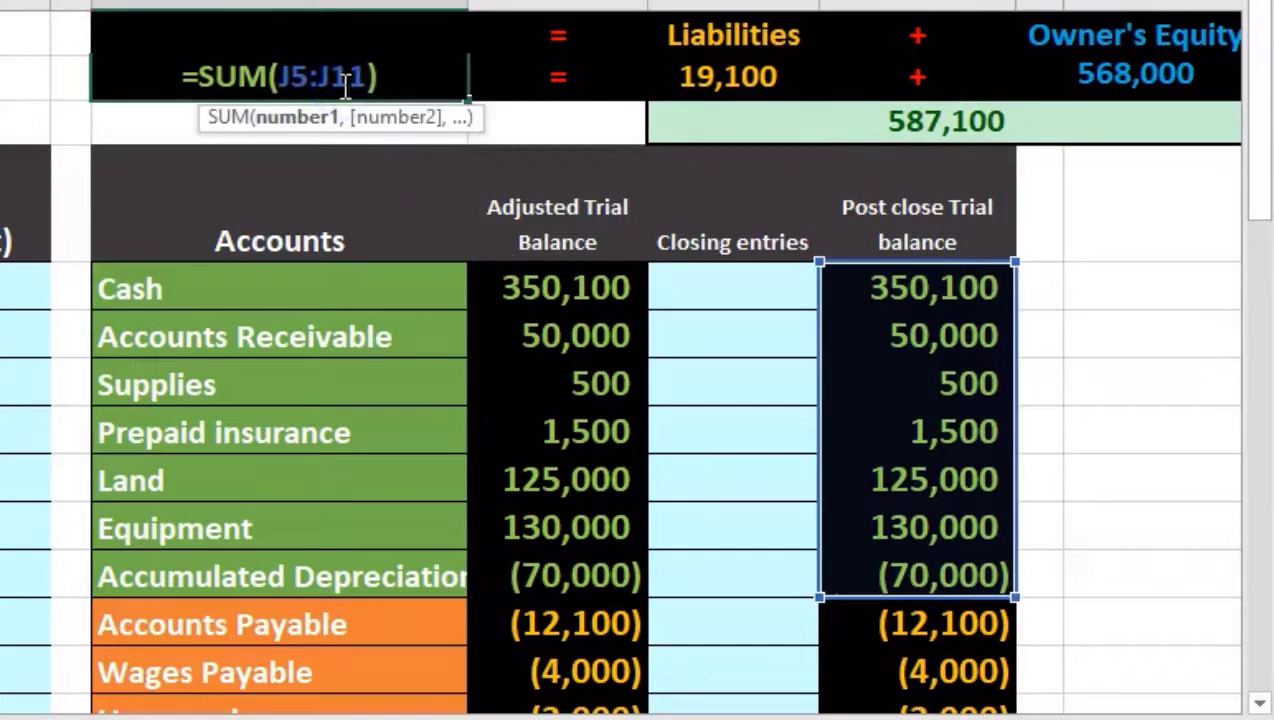
{"action": "left_click", "coordinate": [674, 62]}
{"action": "double_click", "coordinate": [674, 62]}
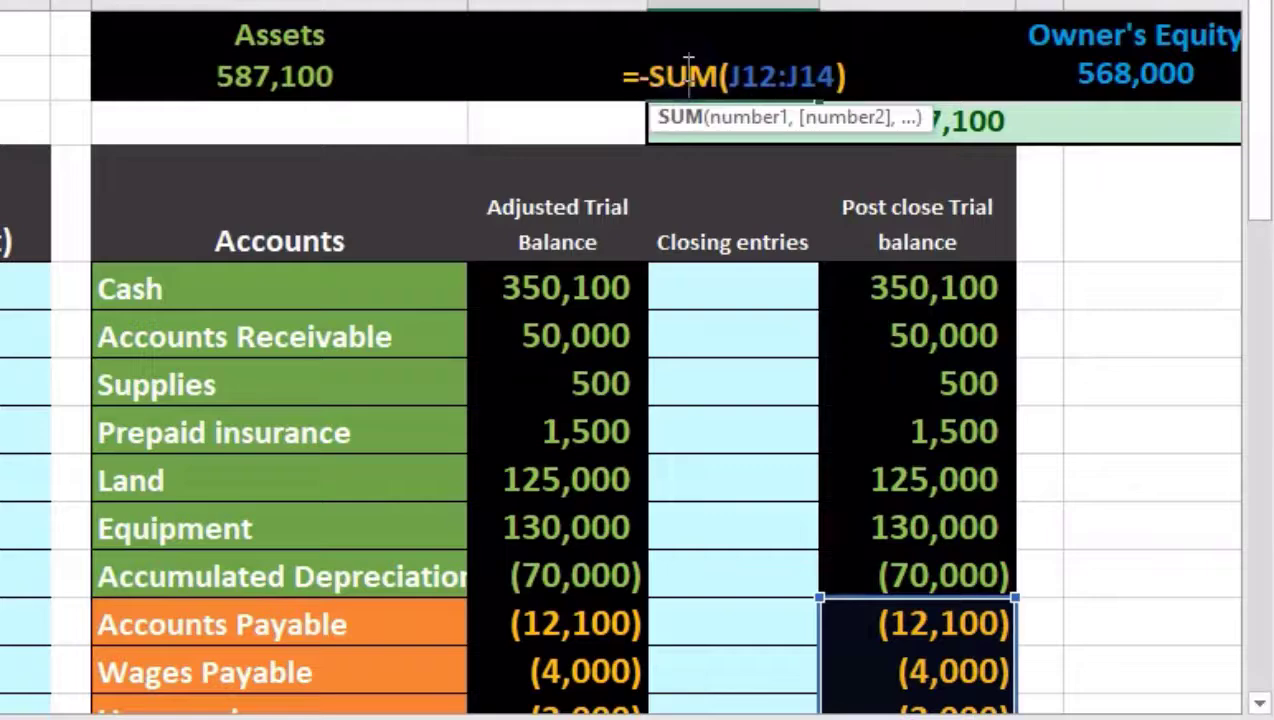
{"action": "left_click", "coordinate": [916, 119]}
{"action": "left_click", "coordinate": [1069, 63]}
{"action": "key", "text": "BackSpace"}
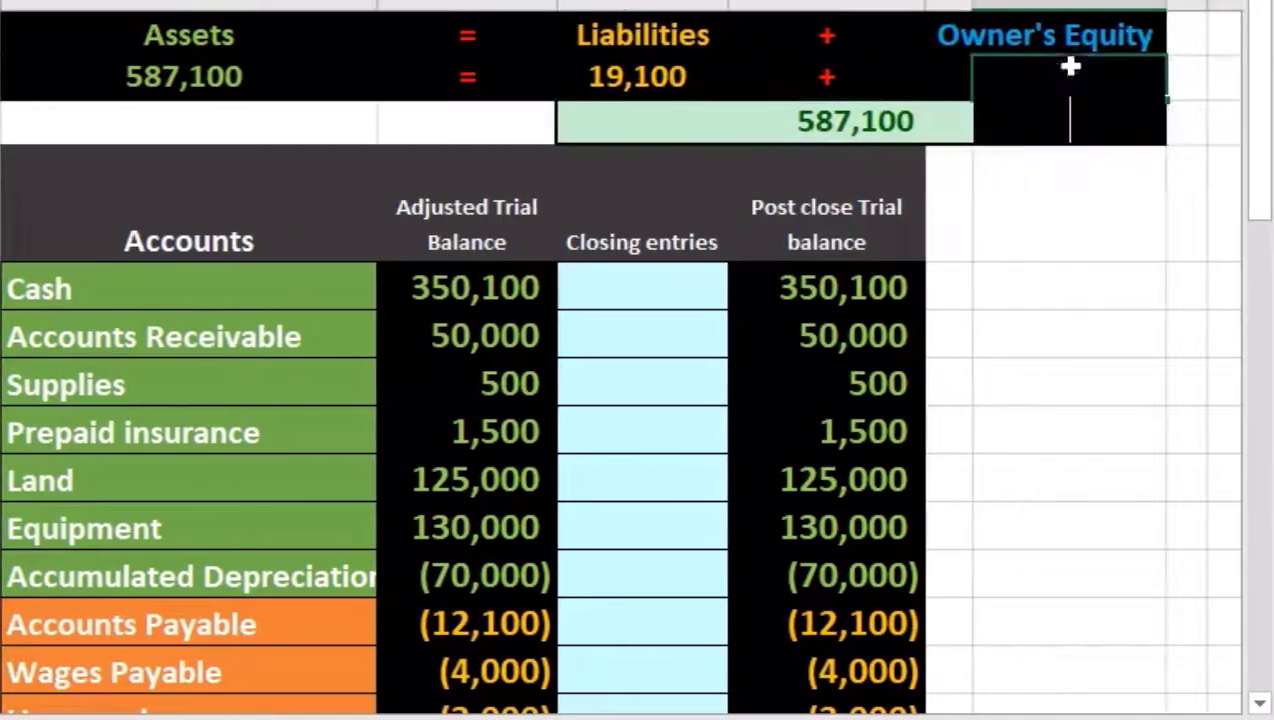
{"action": "key", "text": "Return"}
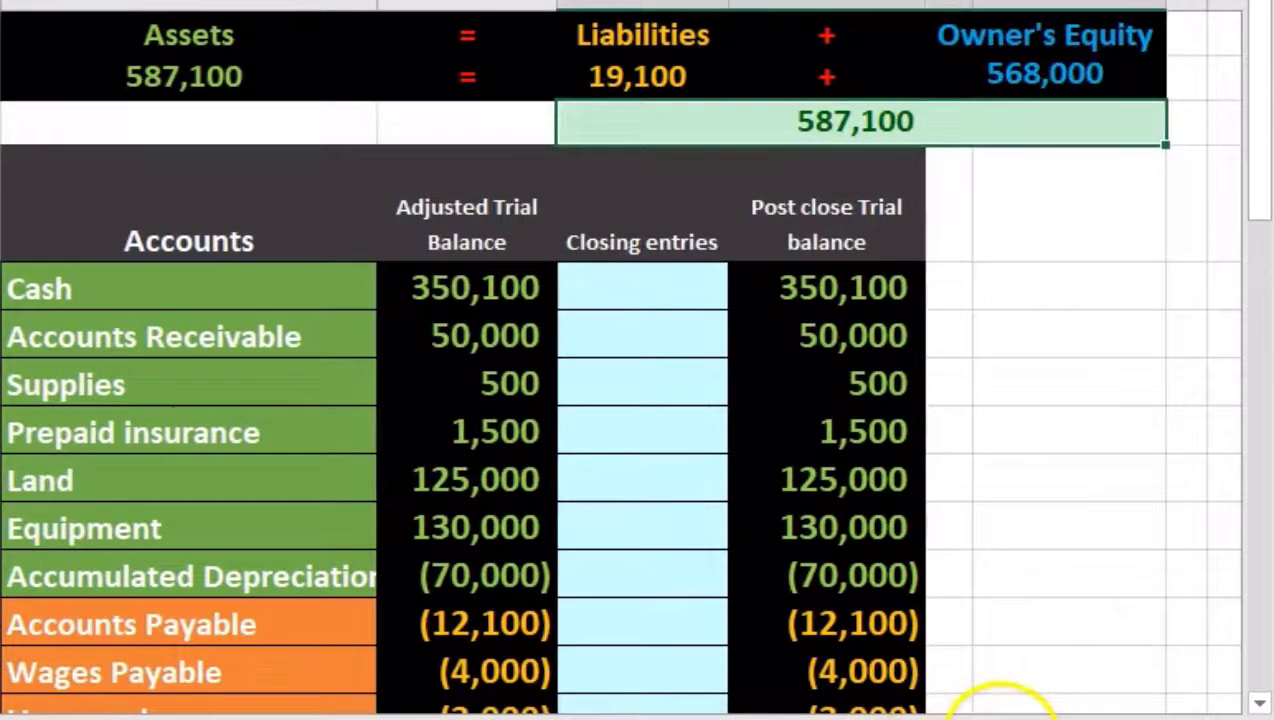
Review the account list by group, from the assets and liabilities through the equity accounts to the revenue and expense accounts
{"action": "left_click_drag", "start_coordinate": [1000, 705], "coordinate": [953, 646]}
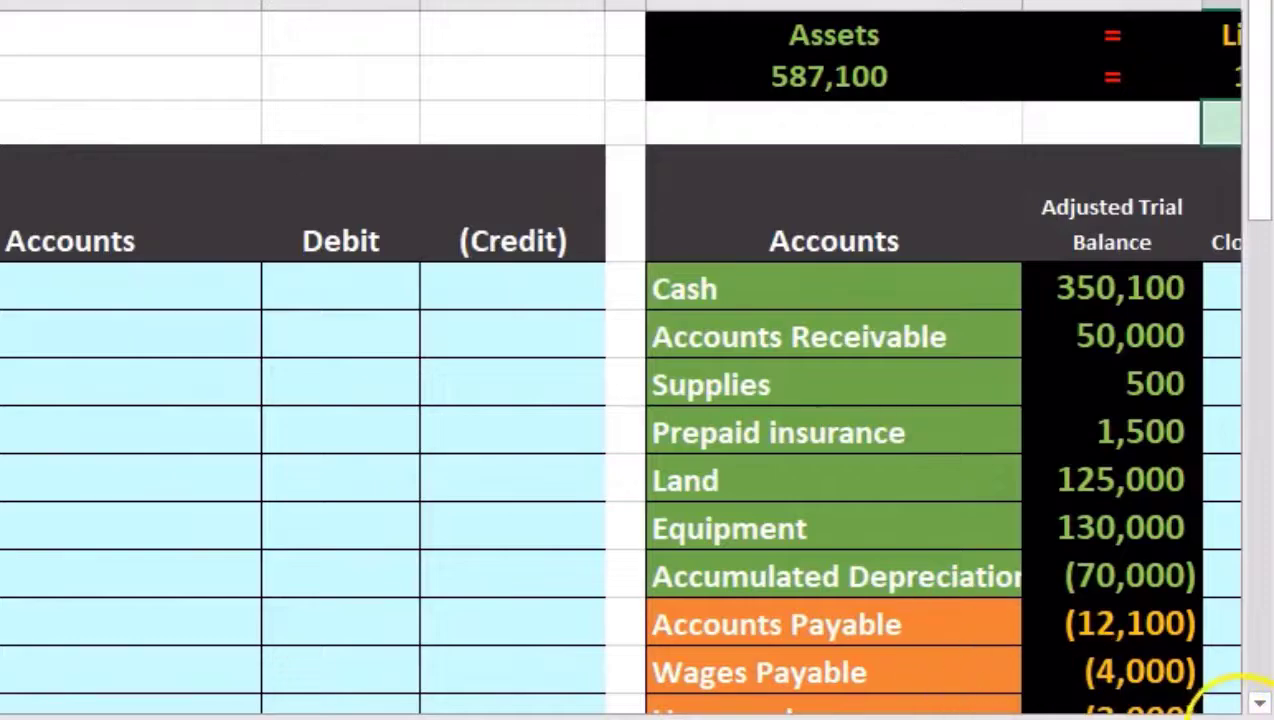
{"action": "scroll", "coordinate": [1238, 716], "scroll_direction": "right", "scroll_amount": 5}
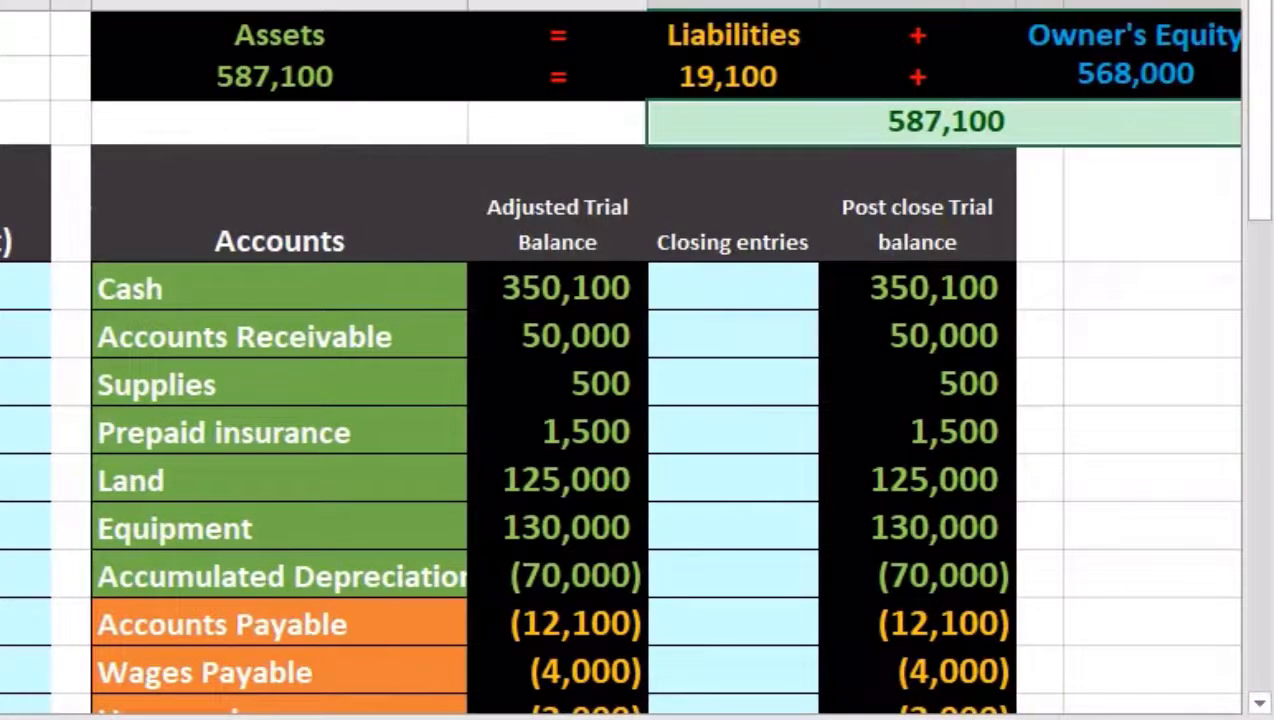
{"action": "left_click", "coordinate": [527, 522]}
{"action": "scroll", "coordinate": [530, 522], "scroll_direction": "down", "scroll_amount": 3}
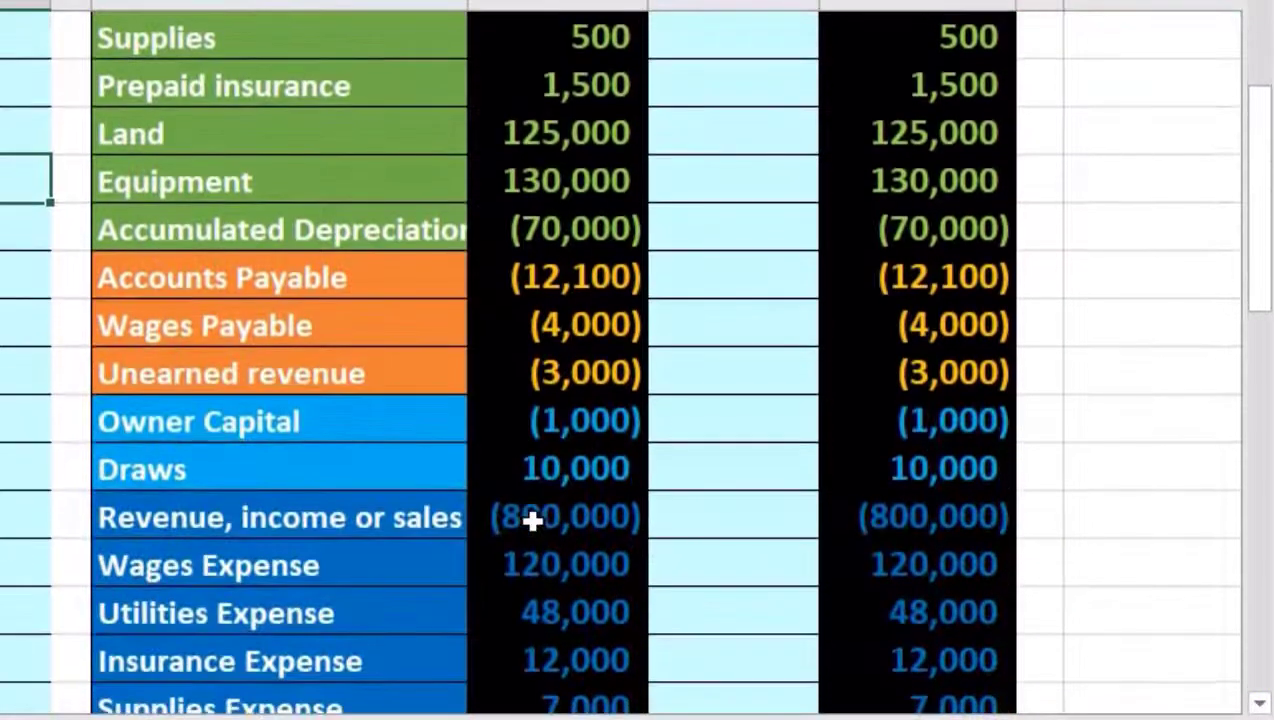
{"action": "scroll", "coordinate": [338, 450], "scroll_direction": "up", "scroll_amount": 3}
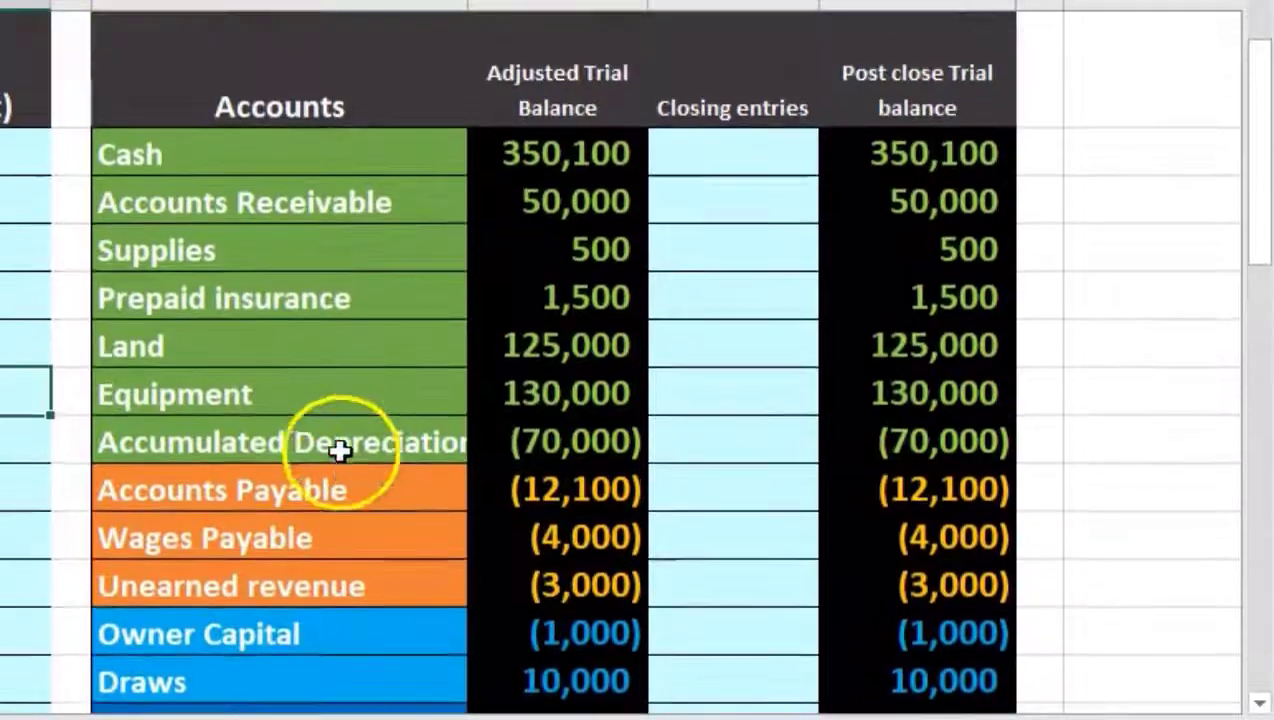
{"action": "left_click", "coordinate": [230, 345]}
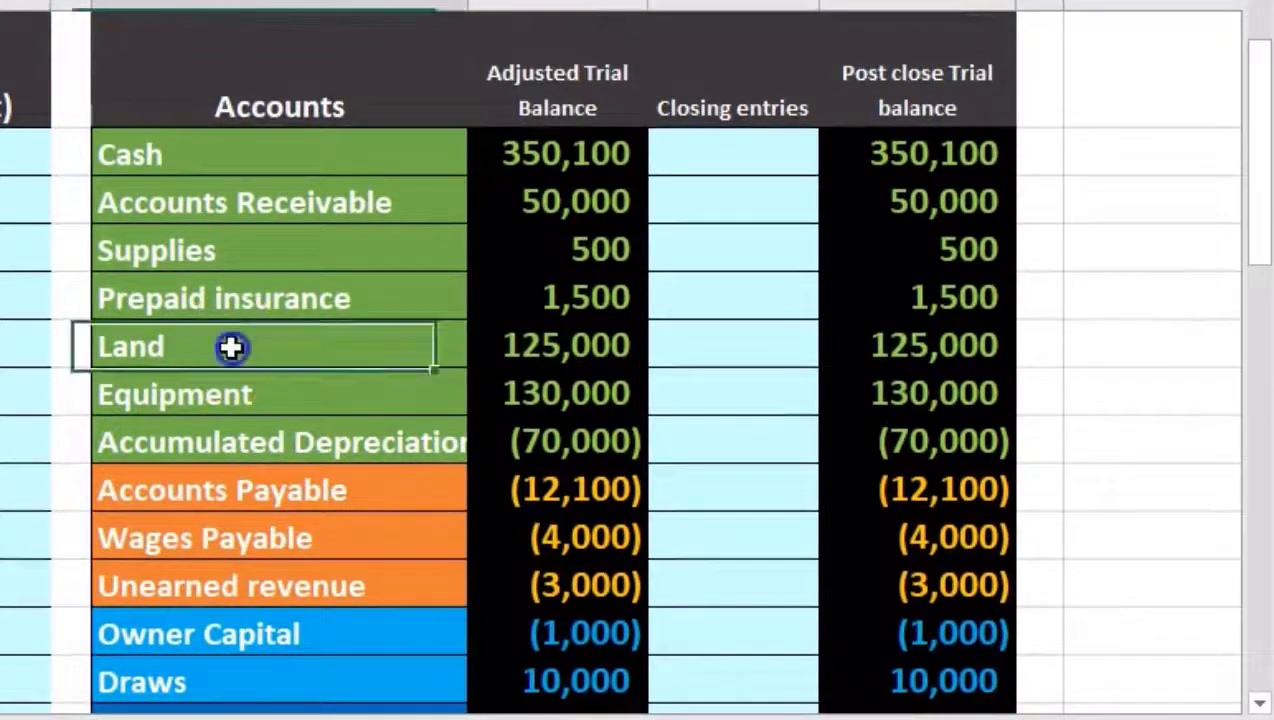
{"action": "left_click", "coordinate": [215, 496]}
{"action": "scroll", "coordinate": [215, 496], "scroll_direction": "down", "scroll_amount": 1}
{"action": "left_click", "coordinate": [209, 469]}
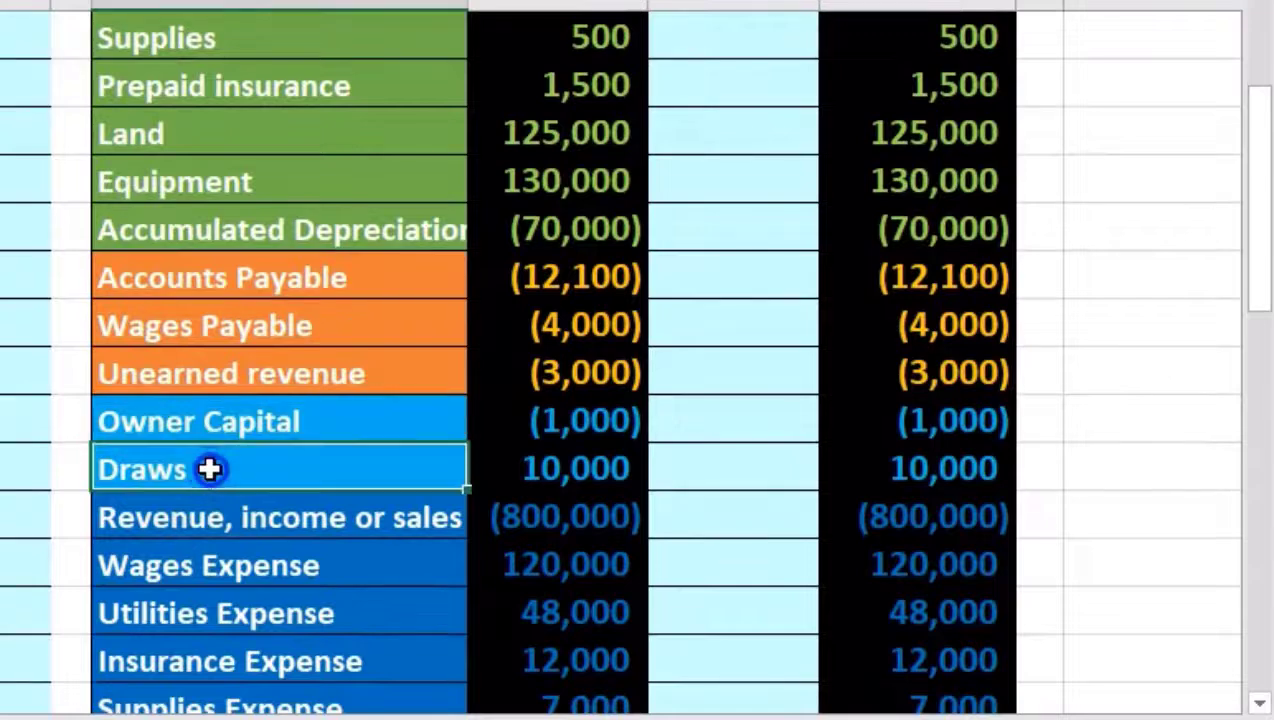
{"action": "scroll", "coordinate": [209, 469], "scroll_direction": "down", "scroll_amount": 1}
{"action": "left_click_drag", "start_coordinate": [213, 373], "coordinate": [234, 601]}
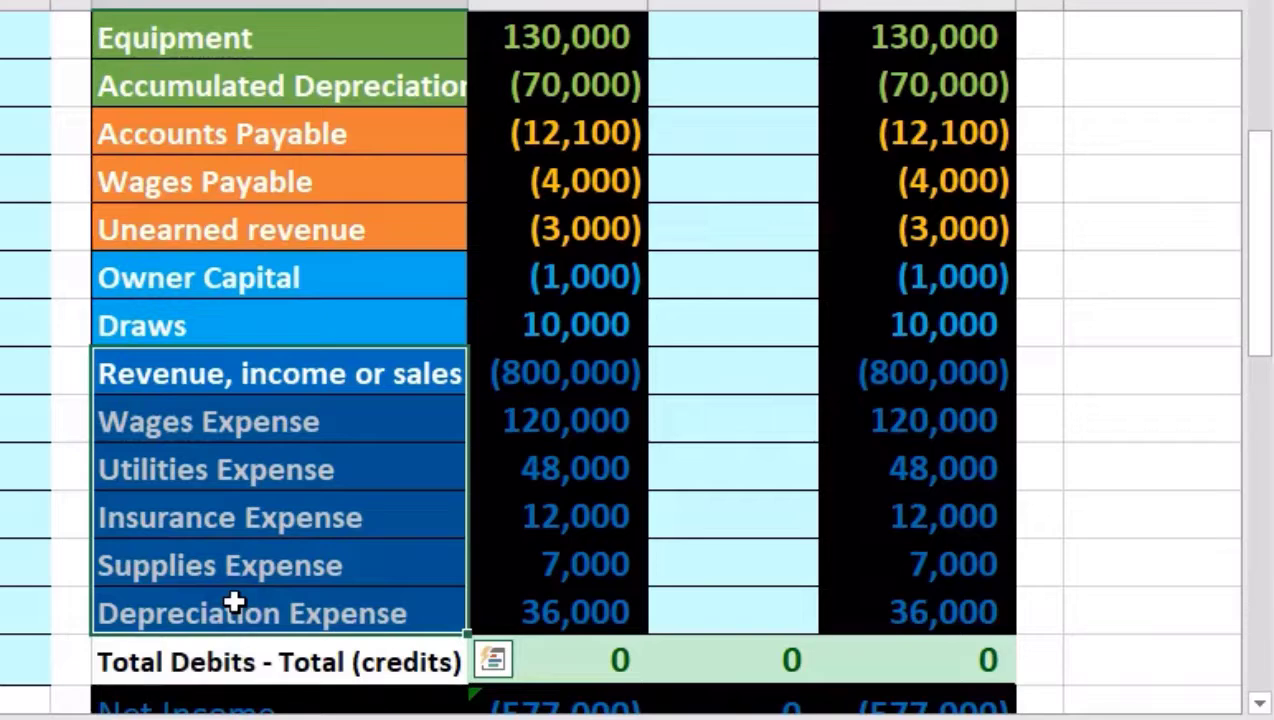
Inspect the Net Income formula in the Adjusted Trial Balance column below the account list
{"action": "scroll", "coordinate": [234, 601], "scroll_direction": "down", "scroll_amount": 1}
{"action": "left_click", "coordinate": [515, 566]}
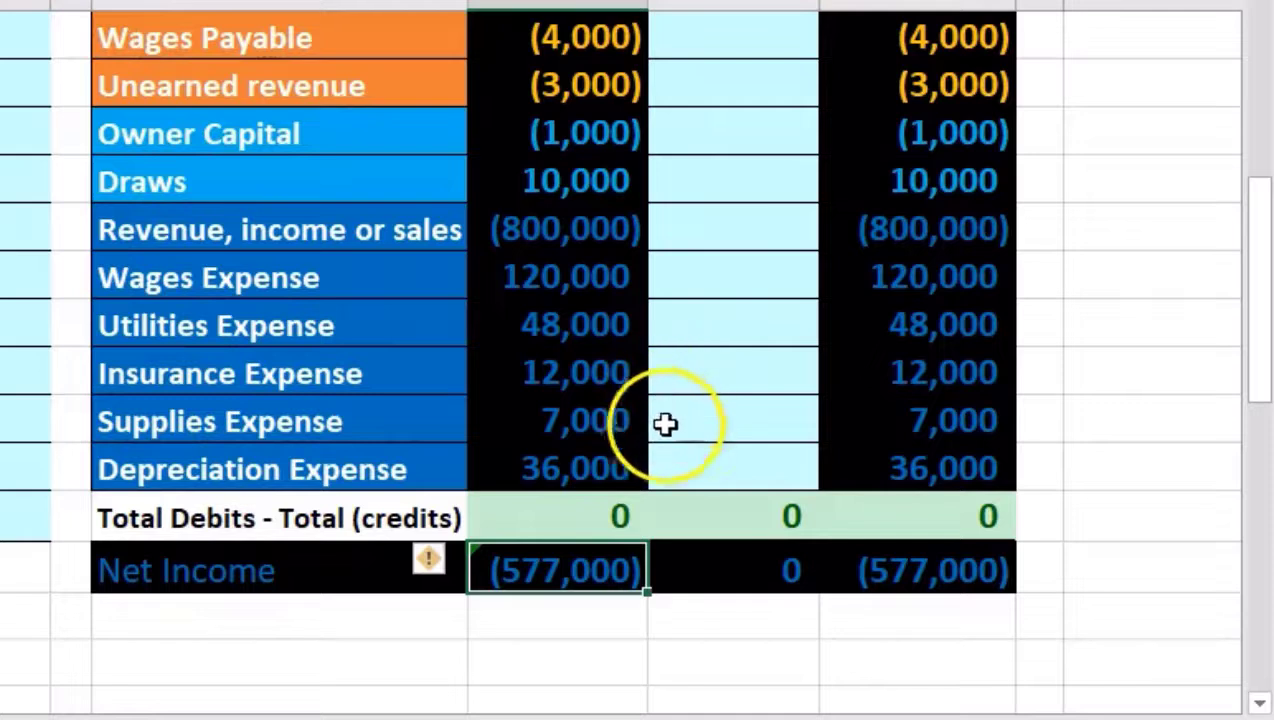
{"action": "double_click", "coordinate": [601, 561]}
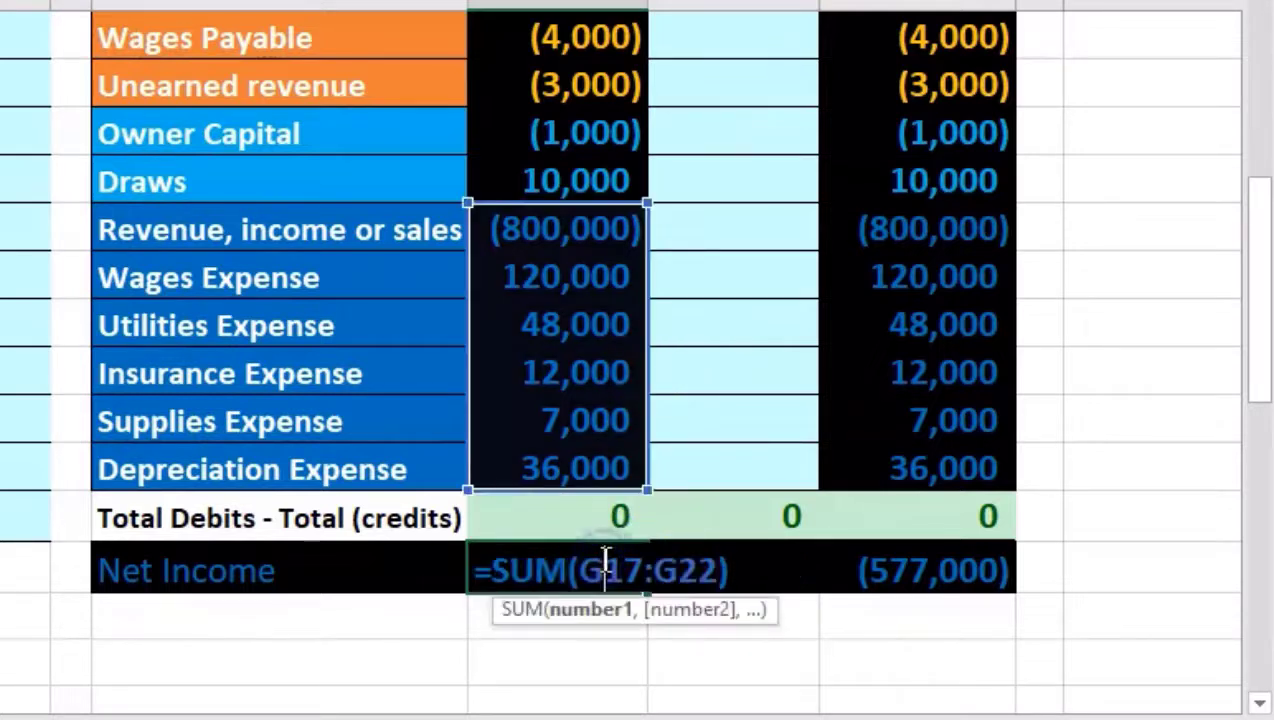
{"action": "key", "text": "Return"}
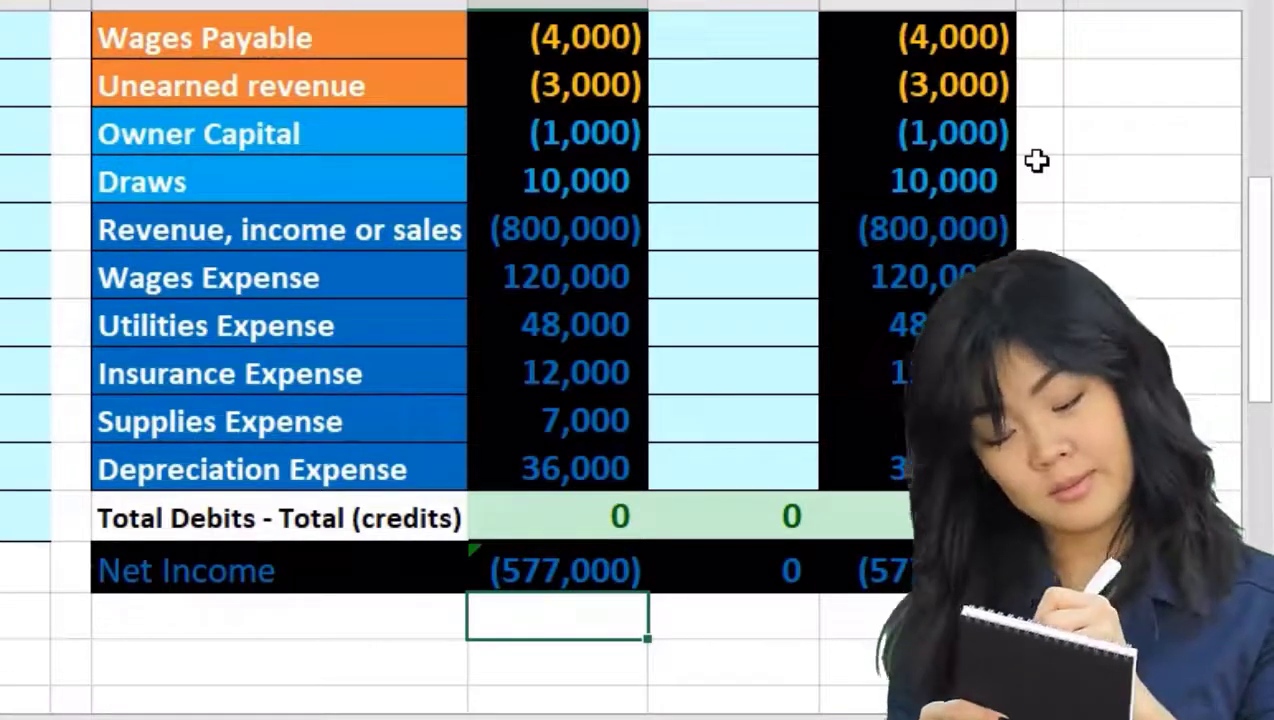
Clear the Post close Trial balance amounts from Owner Capital down to Depreciation Expense and check the debits-minus-credits total
{"action": "scroll", "coordinate": [1036, 161], "scroll_direction": "up", "scroll_amount": 1}
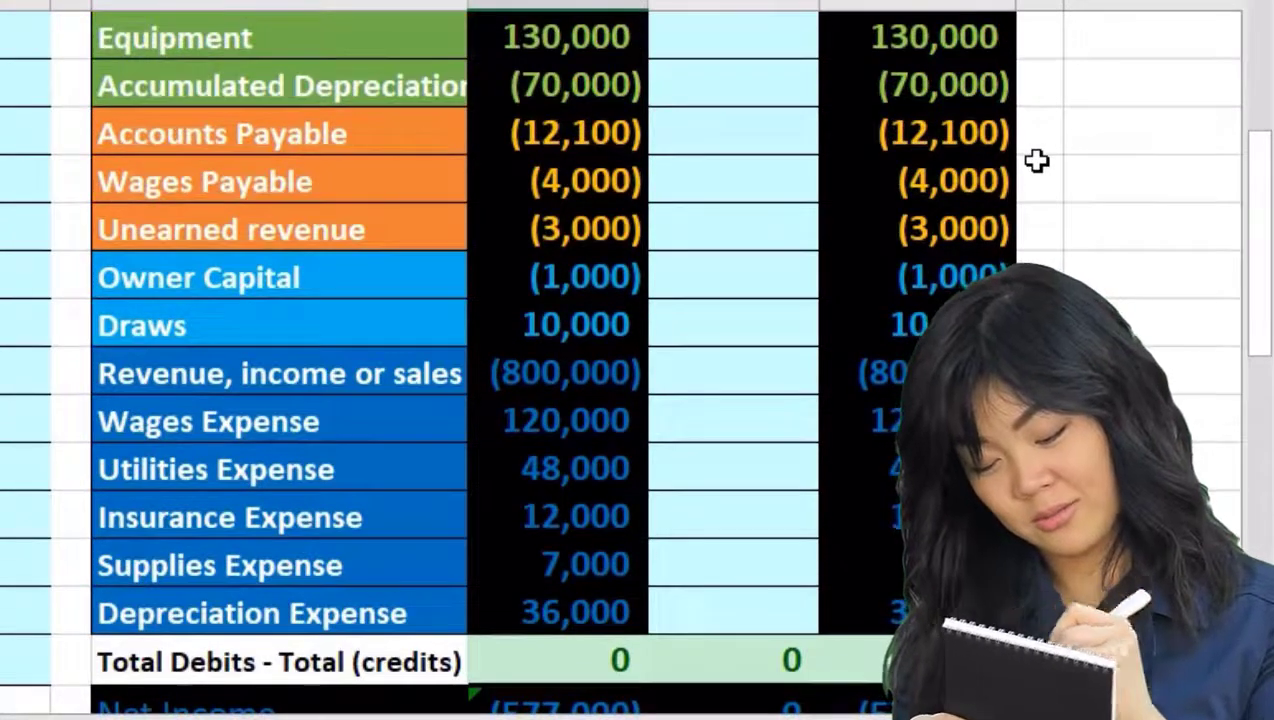
{"action": "left_click", "coordinate": [976, 250]}
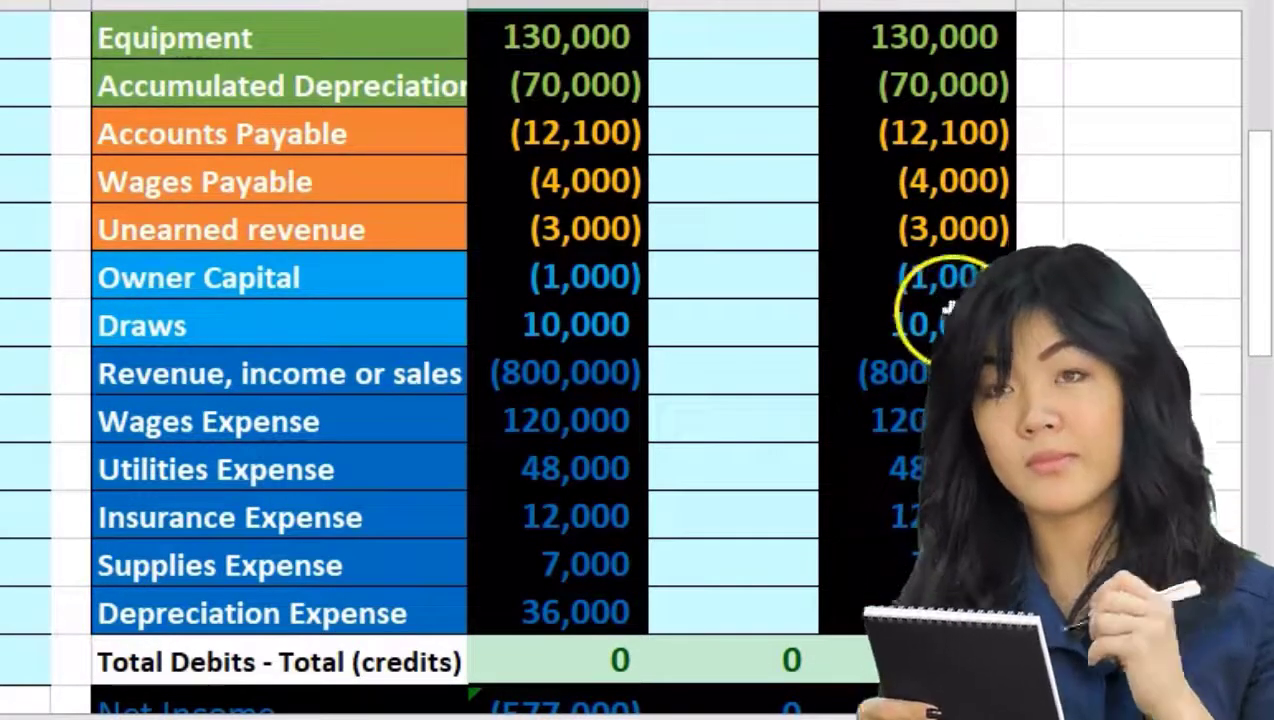
{"action": "left_click_drag", "start_coordinate": [924, 286], "coordinate": [920, 515]}
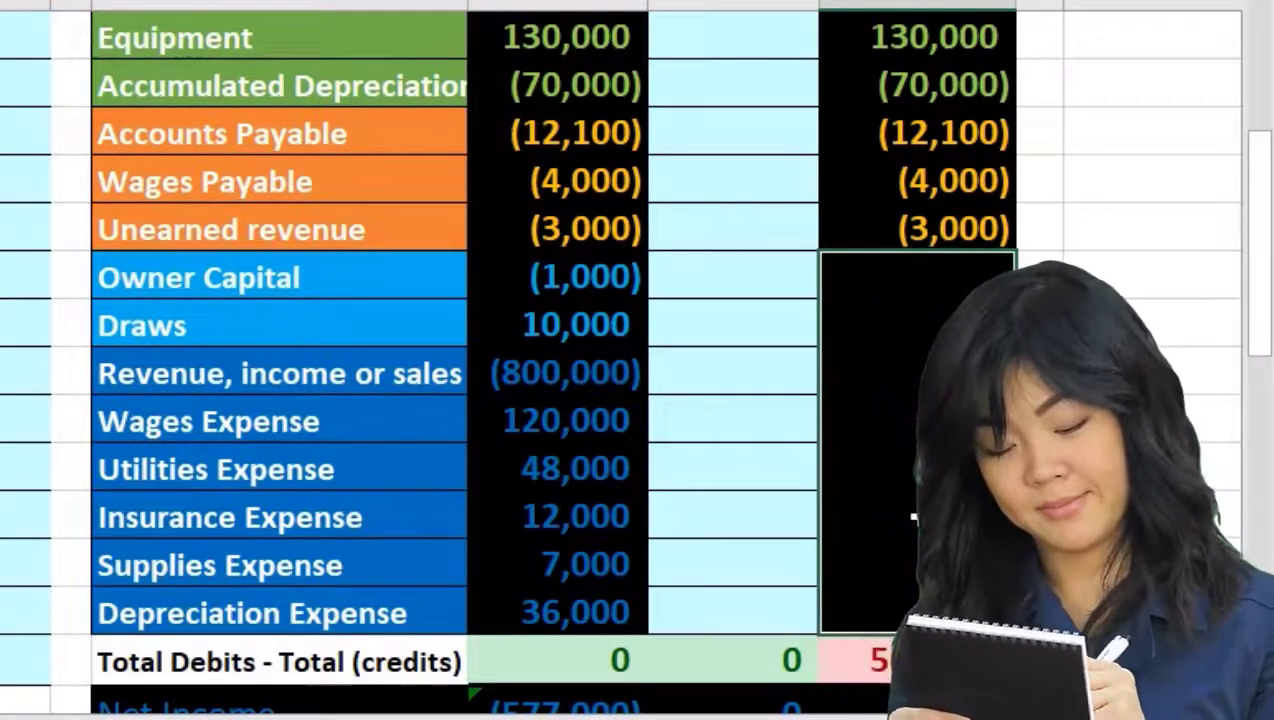
{"action": "left_click", "coordinate": [923, 658]}
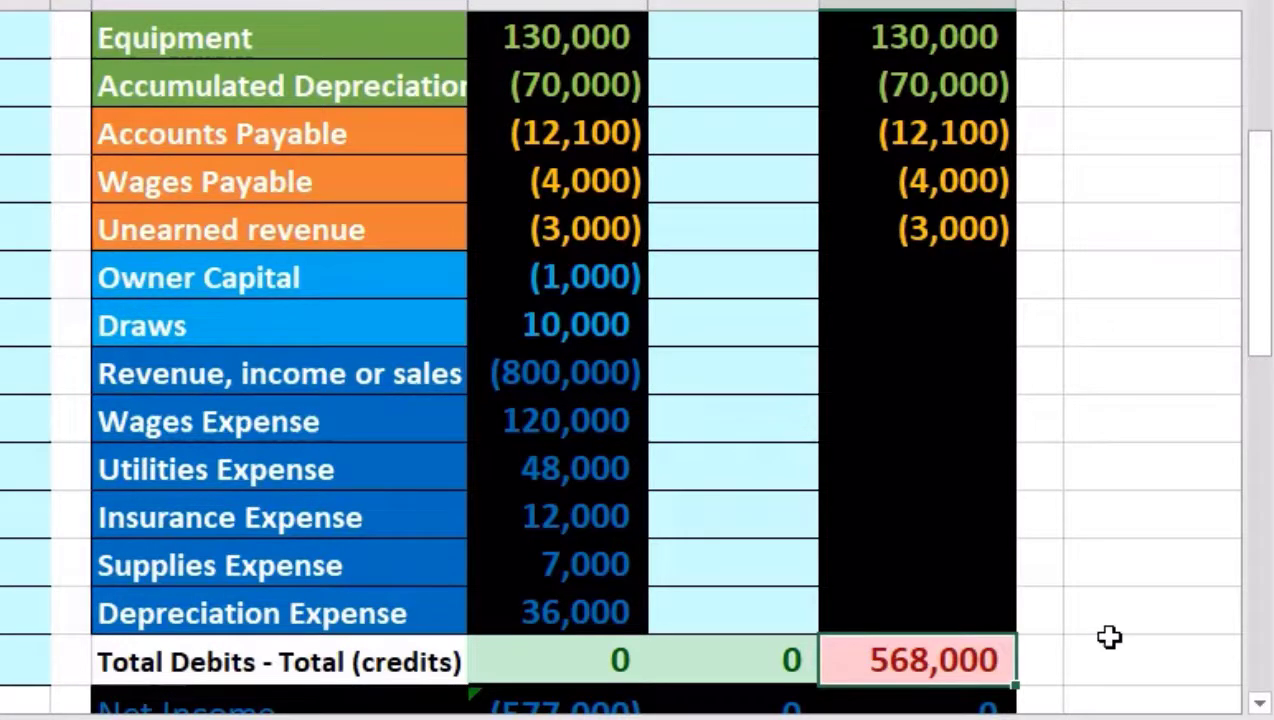
Check the sum of the post-close asset balances, and the sum of the asset and liability balances from Cash to Unearned revenue
{"action": "scroll", "coordinate": [1110, 637], "scroll_direction": "up", "scroll_amount": 3}
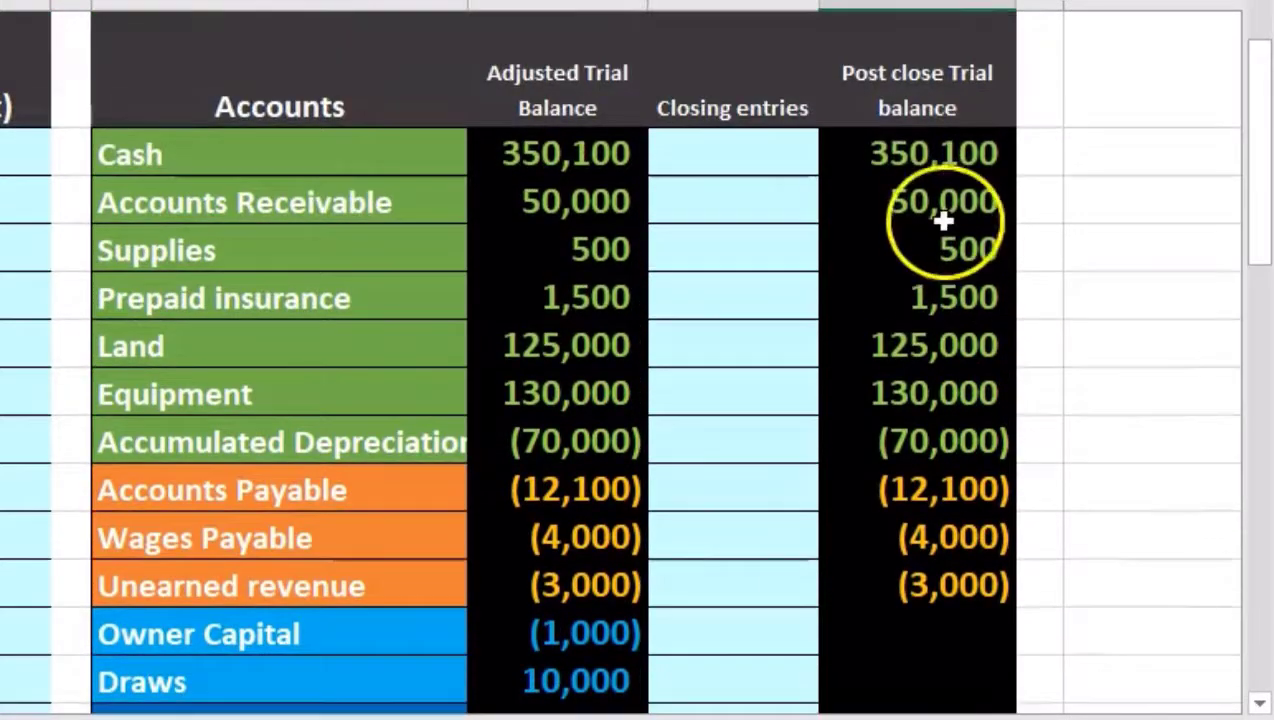
{"action": "left_click", "coordinate": [936, 236]}
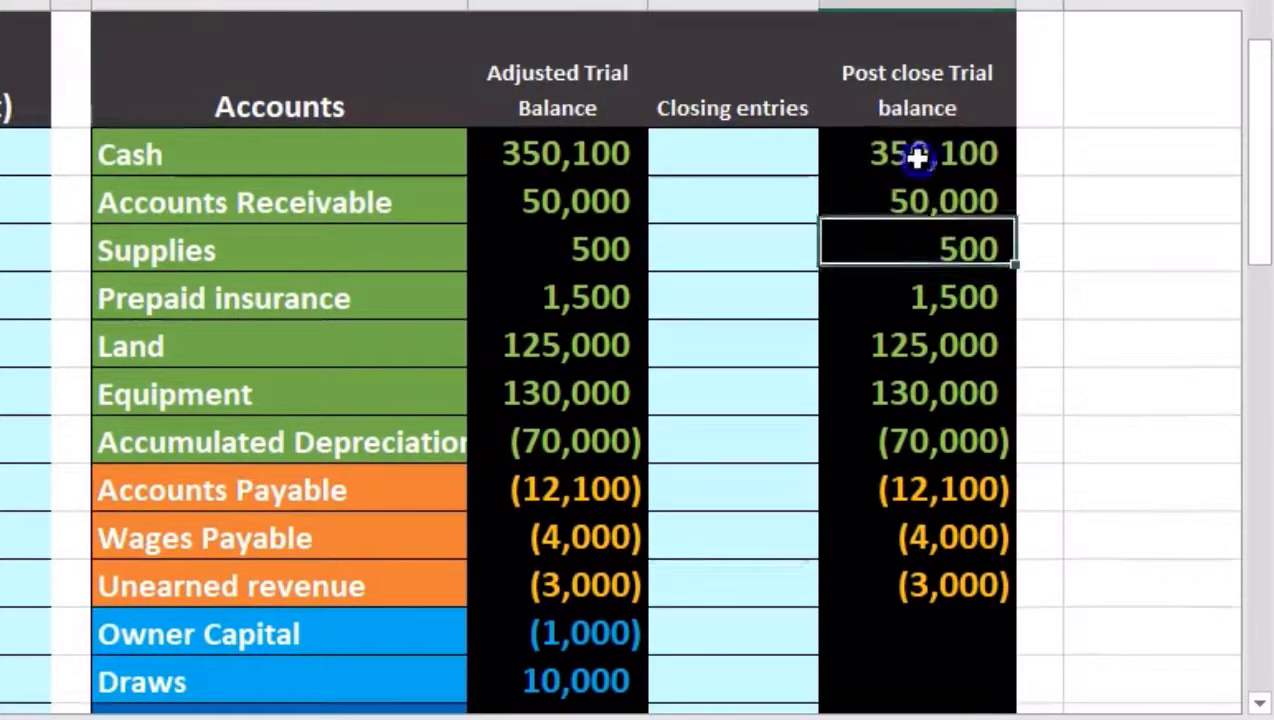
{"action": "left_click_drag", "start_coordinate": [917, 157], "coordinate": [944, 440]}
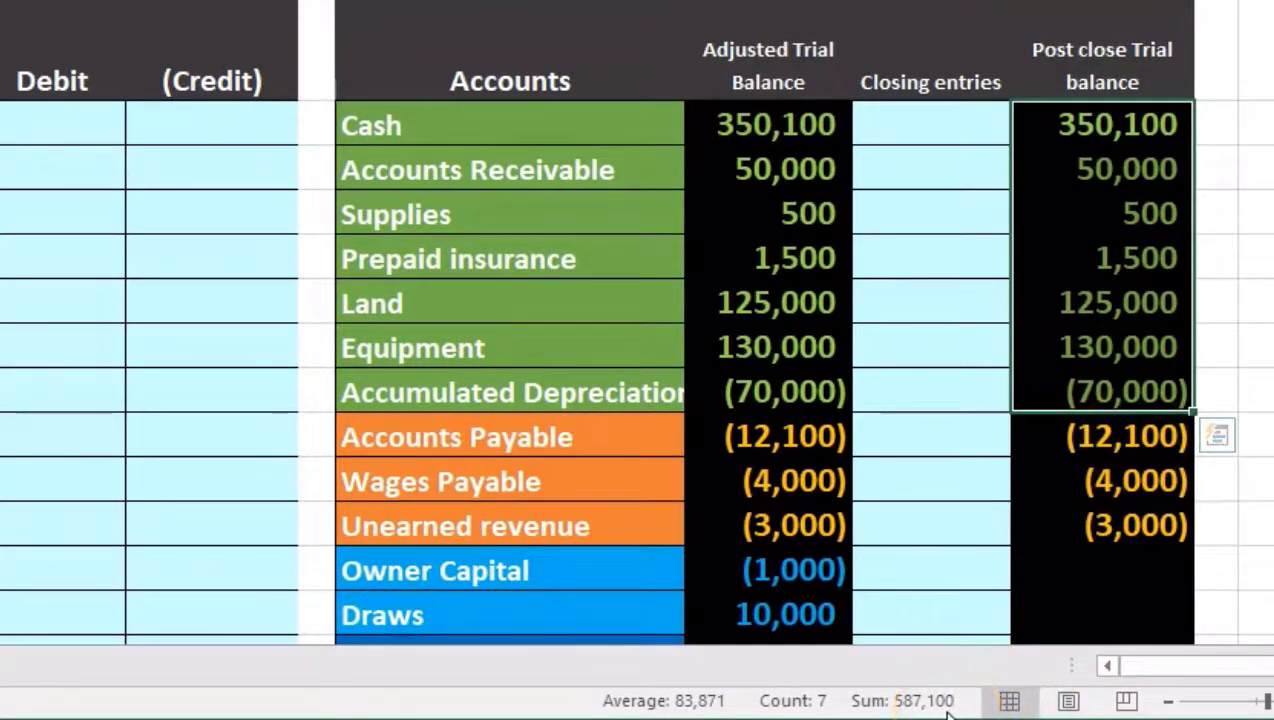
{"action": "left_click_drag", "start_coordinate": [1109, 137], "coordinate": [1119, 527]}
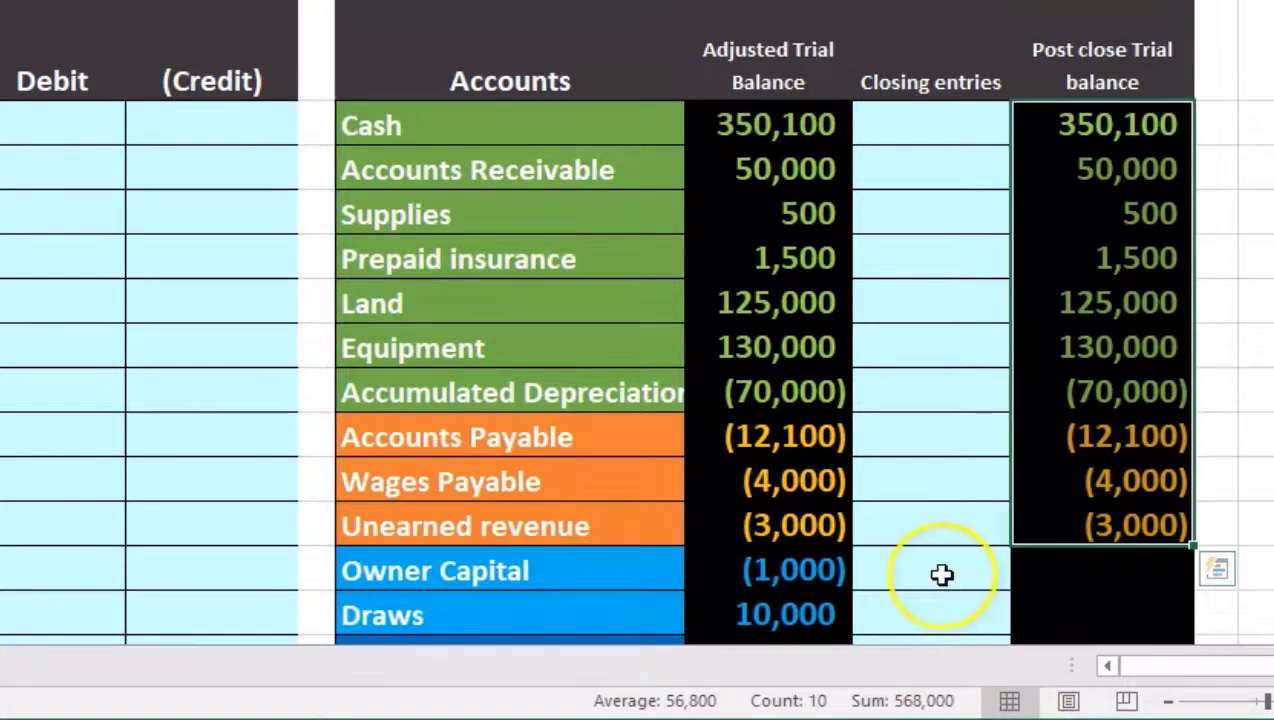
Enter -568000 as the Owner Capital balance in the Post close Trial balance column and check the column total
{"action": "scroll", "coordinate": [941, 575], "scroll_direction": "down", "scroll_amount": 2}
{"action": "left_click", "coordinate": [1088, 248]}
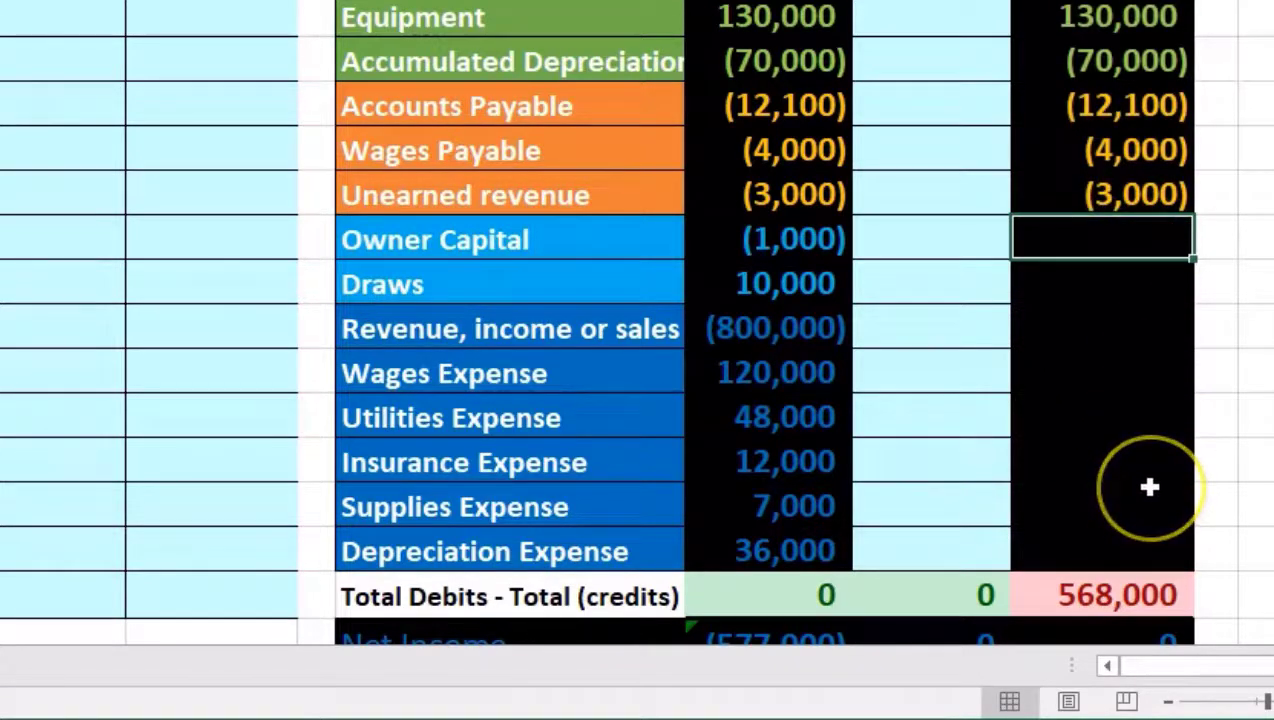
{"action": "type", "text": "-"}
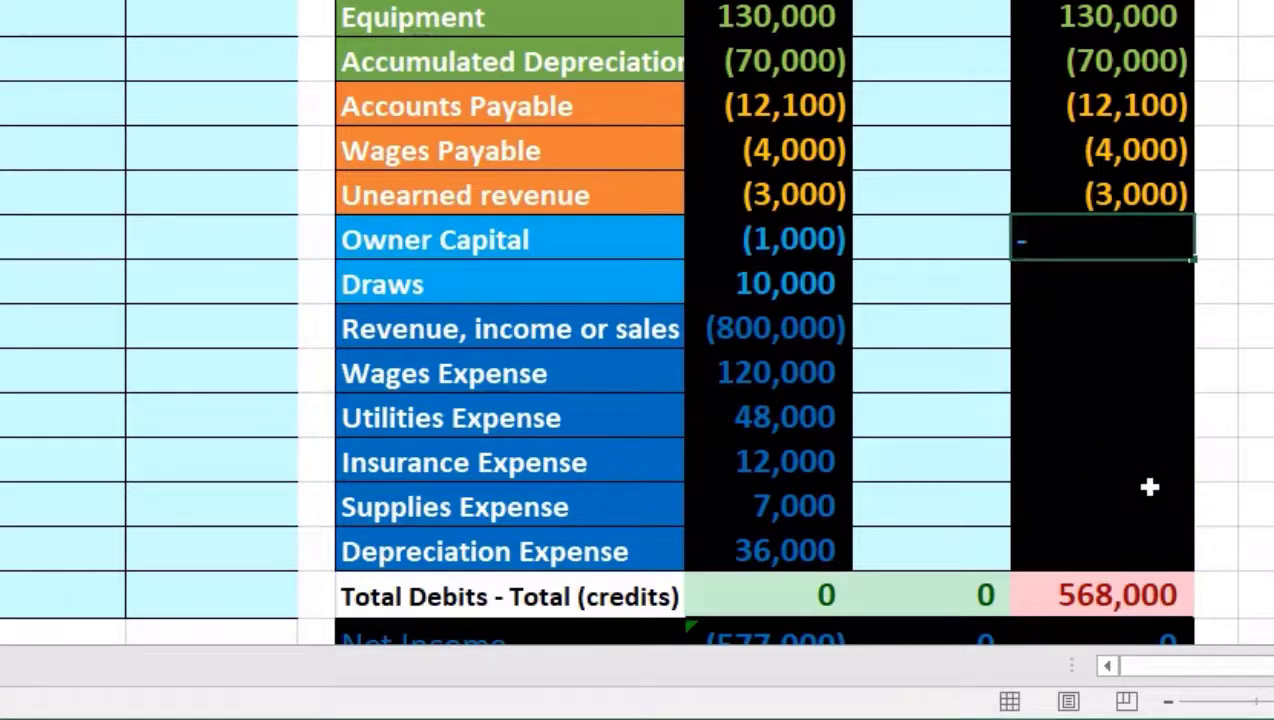
{"action": "type", "text": "568000"}
{"action": "key", "text": "Return"}
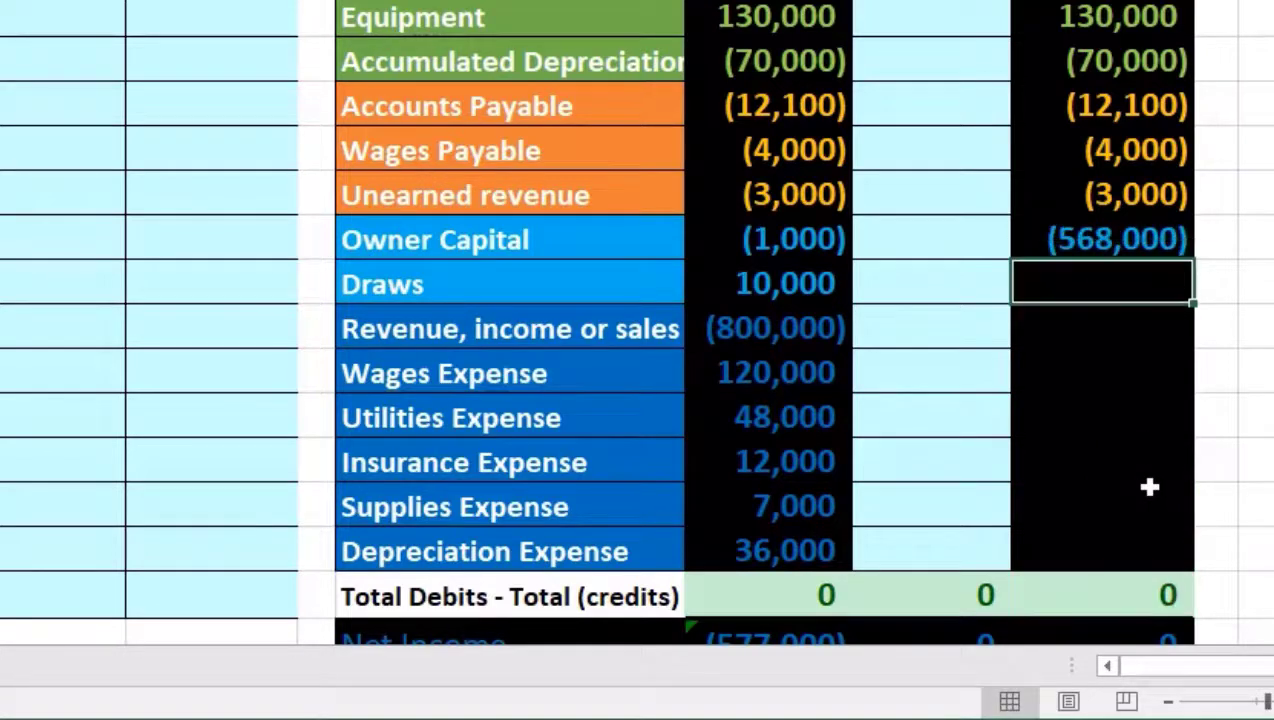
{"action": "left_click", "coordinate": [1118, 582]}
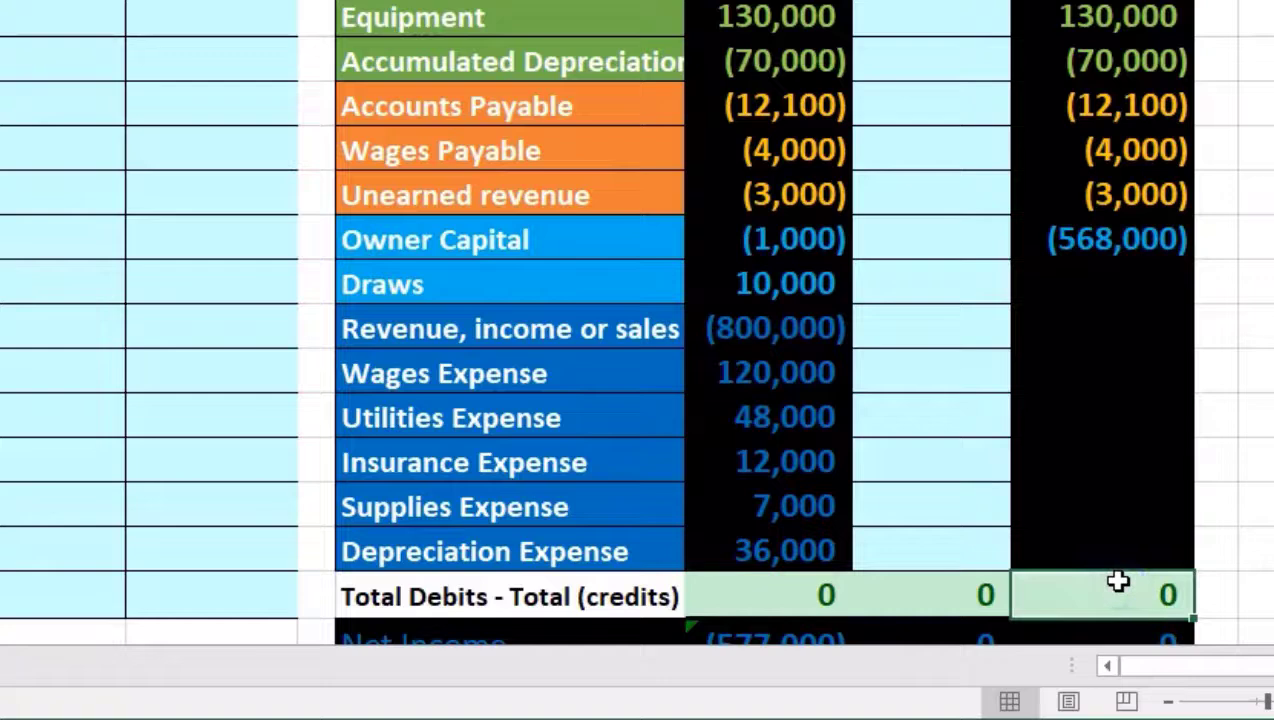
Undo the Owner Capital entry and the clearing of the equity, revenue and expense balances in the Post close Trial balance column
{"action": "scroll", "coordinate": [1118, 582], "scroll_direction": "up", "scroll_amount": 3}
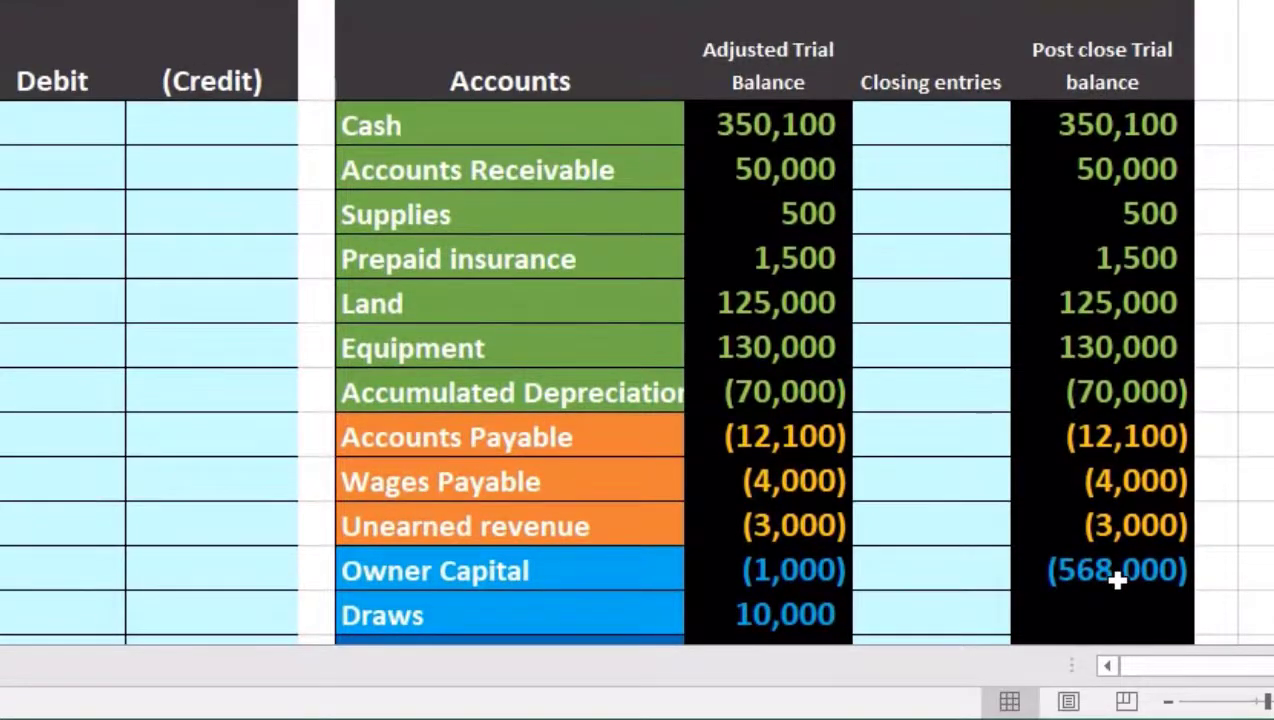
{"action": "left_click", "coordinate": [1108, 572]}
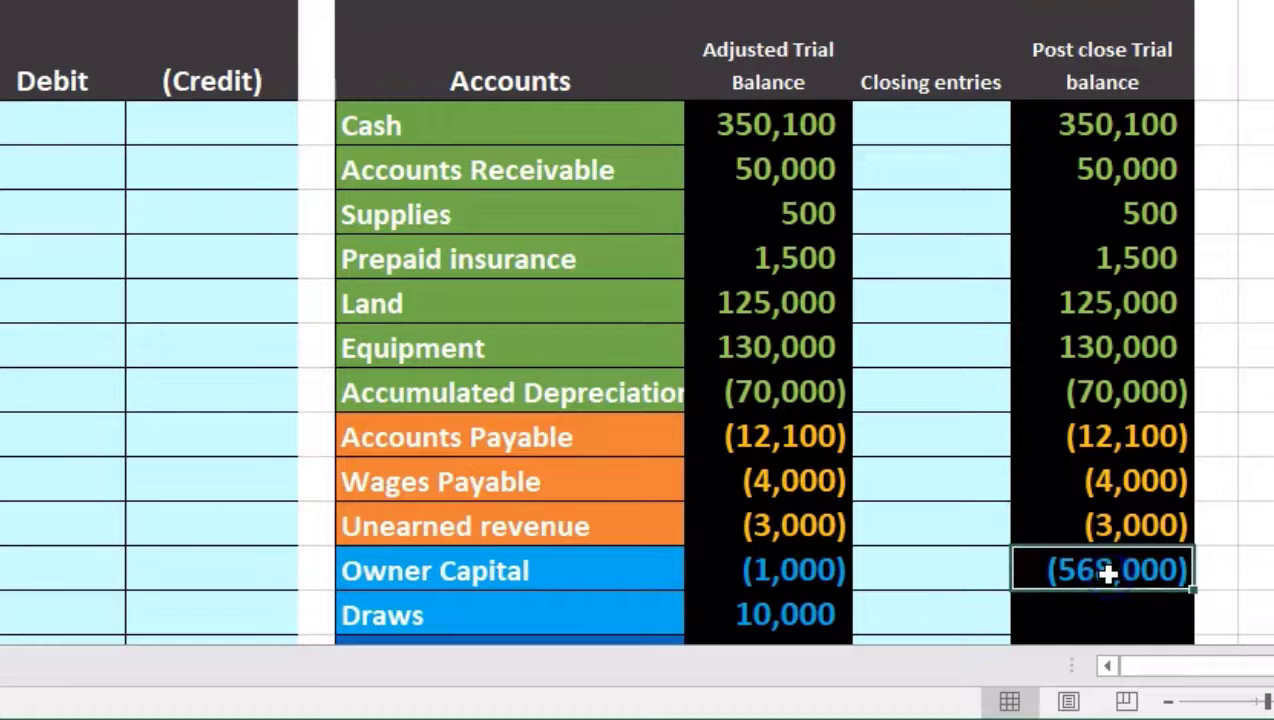
{"action": "left_click", "coordinate": [1210, 572]}
{"action": "scroll", "coordinate": [1210, 570], "scroll_direction": "down", "scroll_amount": 2}
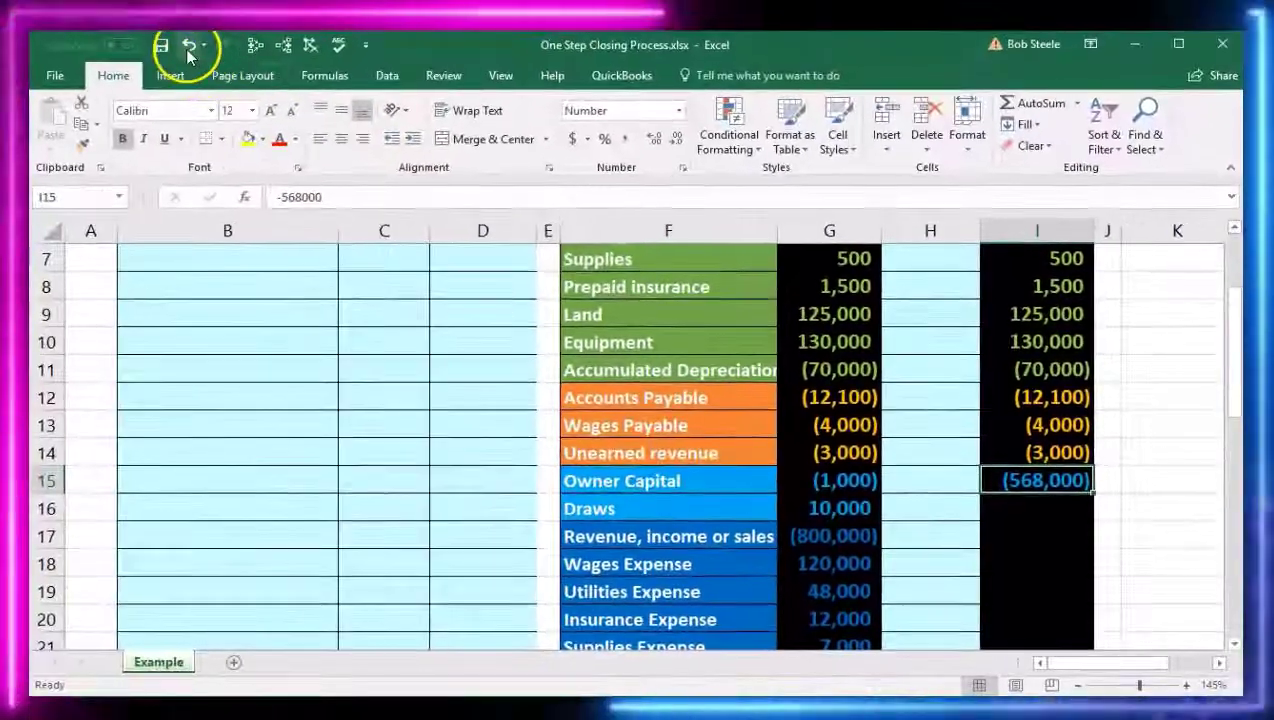
{"action": "left_click", "coordinate": [188, 48]}
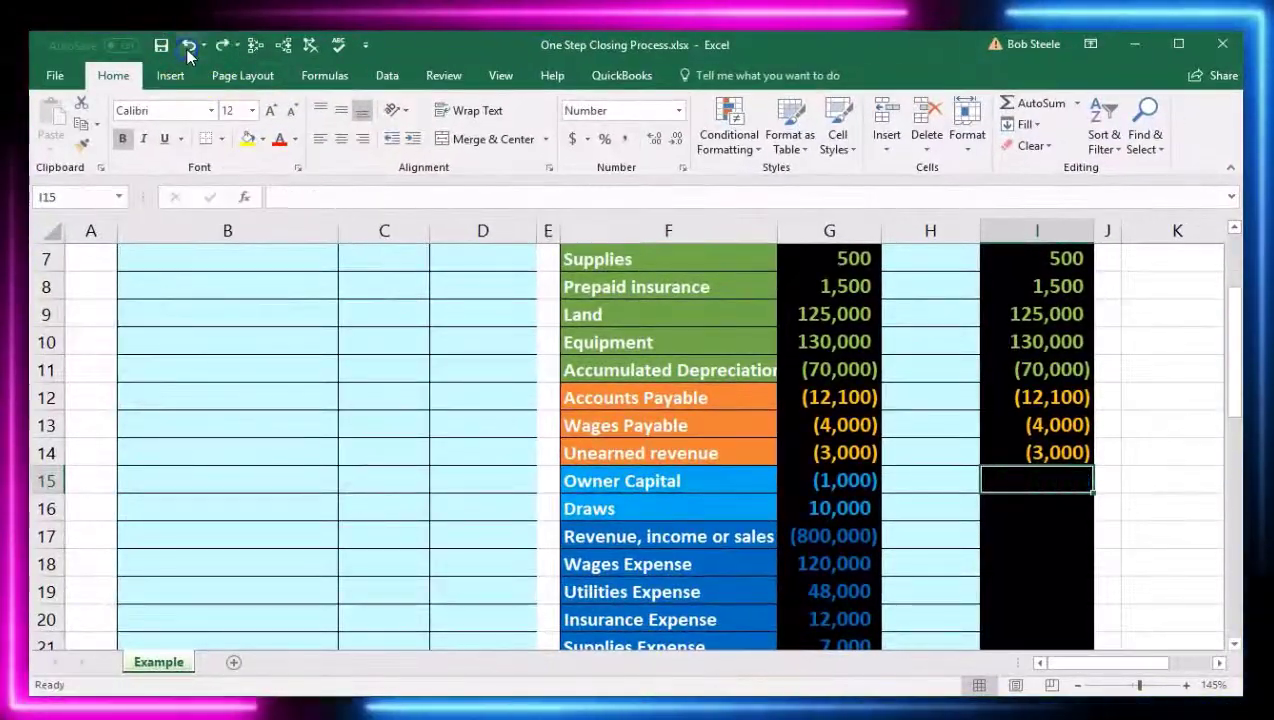
{"action": "left_click", "coordinate": [188, 48]}
Examine the equity, revenue and expense balances in both trial balance columns and the blank journal entry area
{"action": "left_click", "coordinate": [822, 474]}
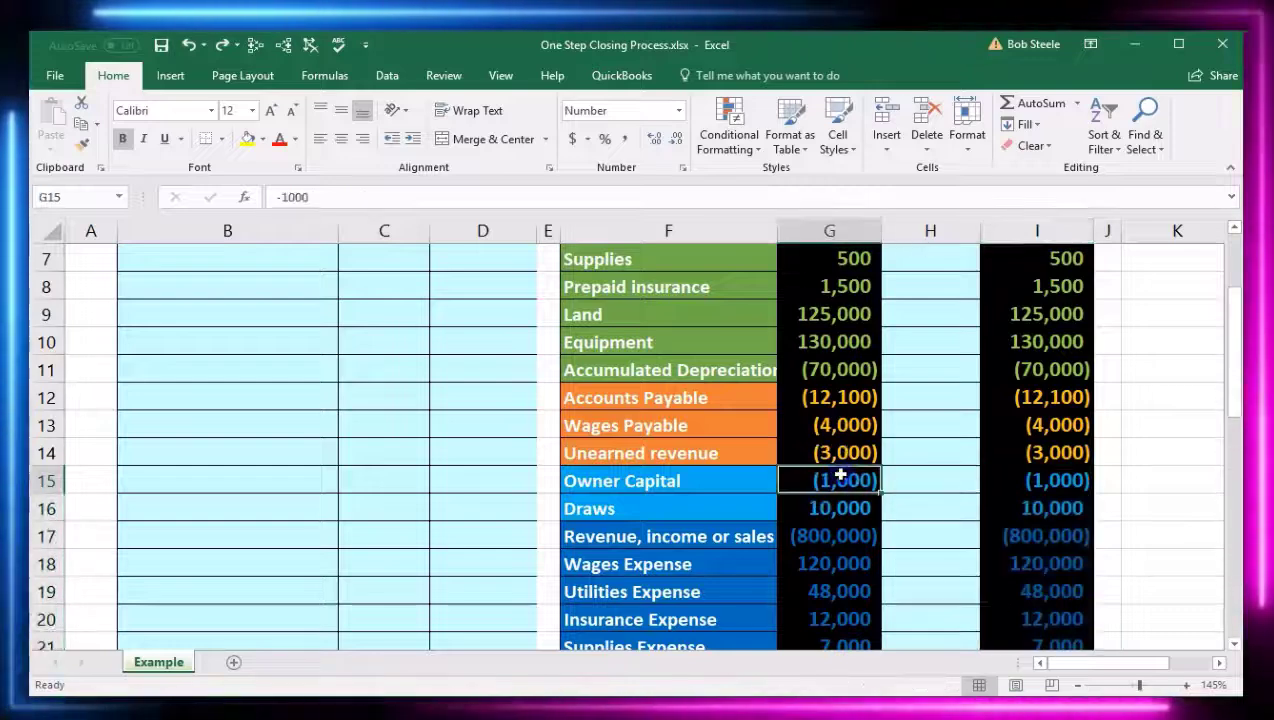
{"action": "scroll", "coordinate": [835, 475], "scroll_direction": "down", "scroll_amount": 1}
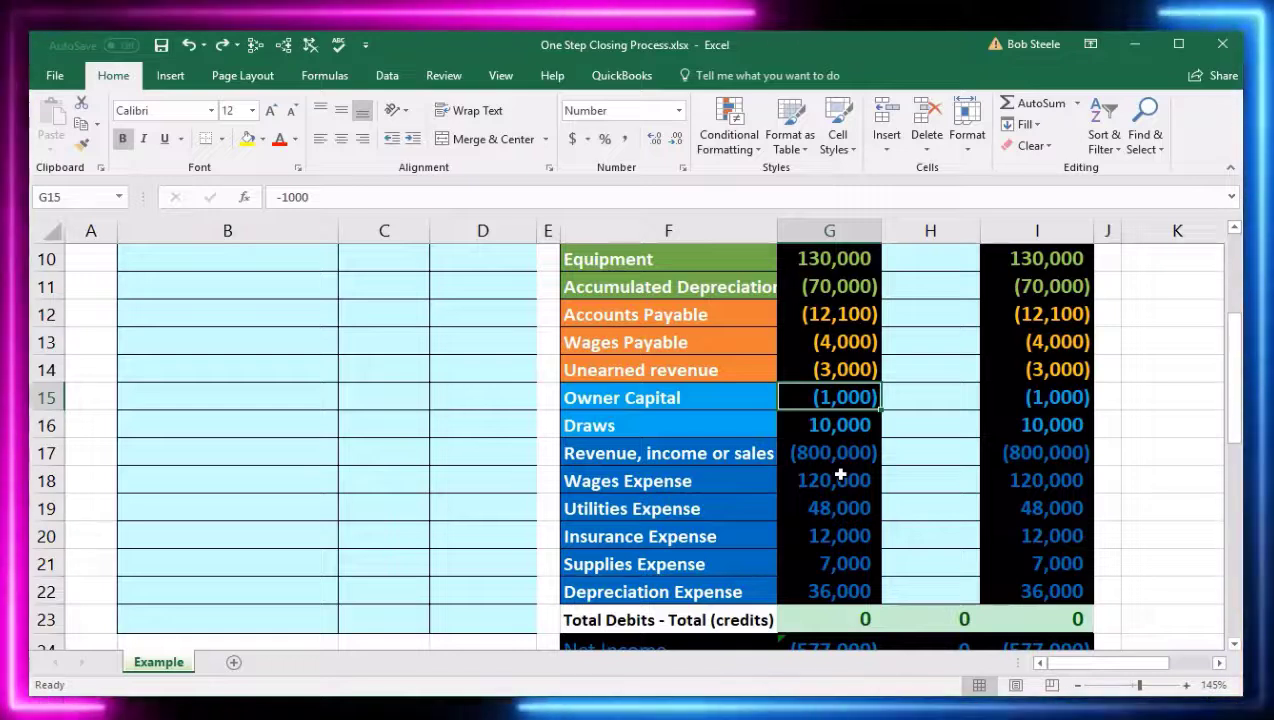
{"action": "left_click", "coordinate": [911, 429]}
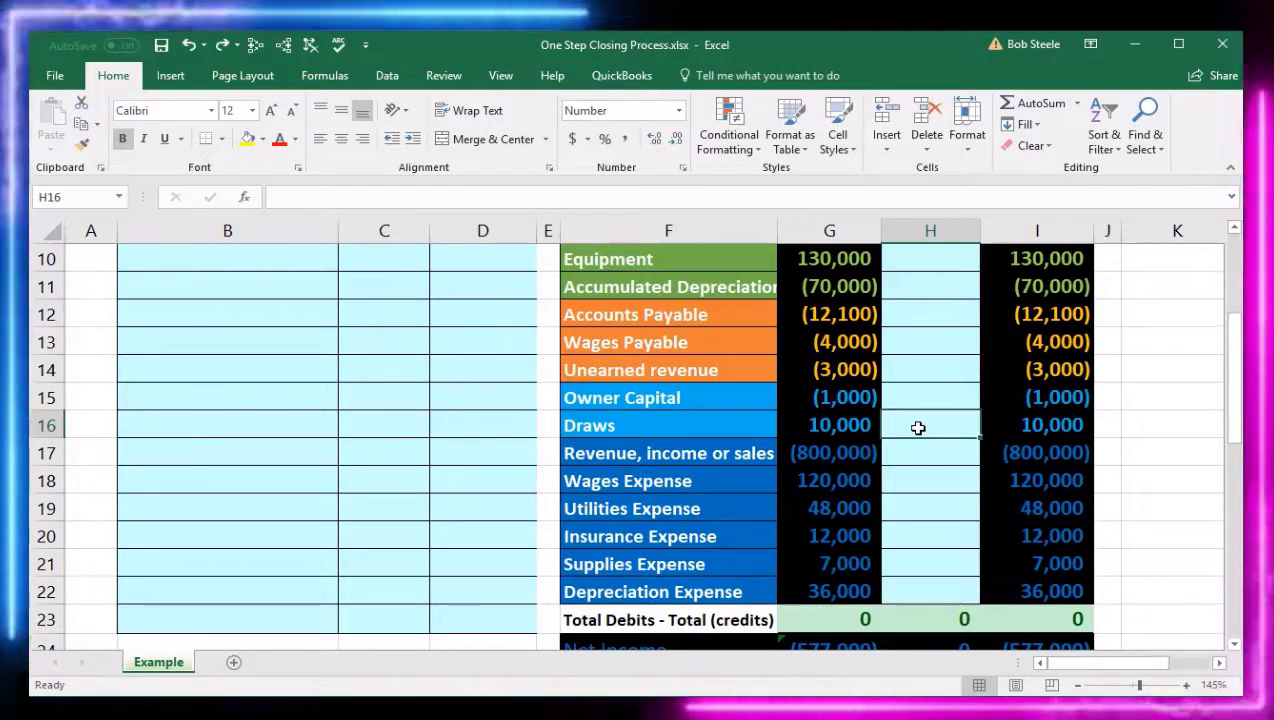
{"action": "left_click", "coordinate": [459, 495]}
{"action": "scroll", "coordinate": [459, 495], "scroll_direction": "up", "scroll_amount": 3}
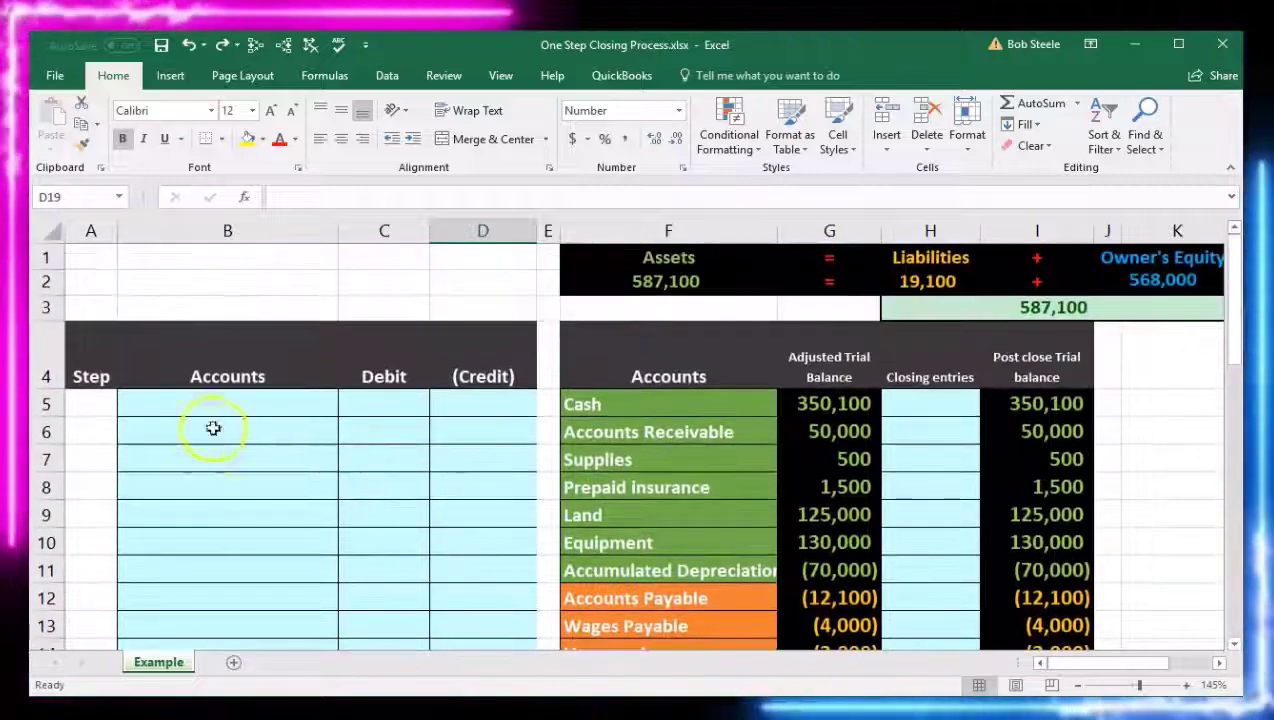
{"action": "scroll", "coordinate": [302, 489], "scroll_direction": "down", "scroll_amount": 2}
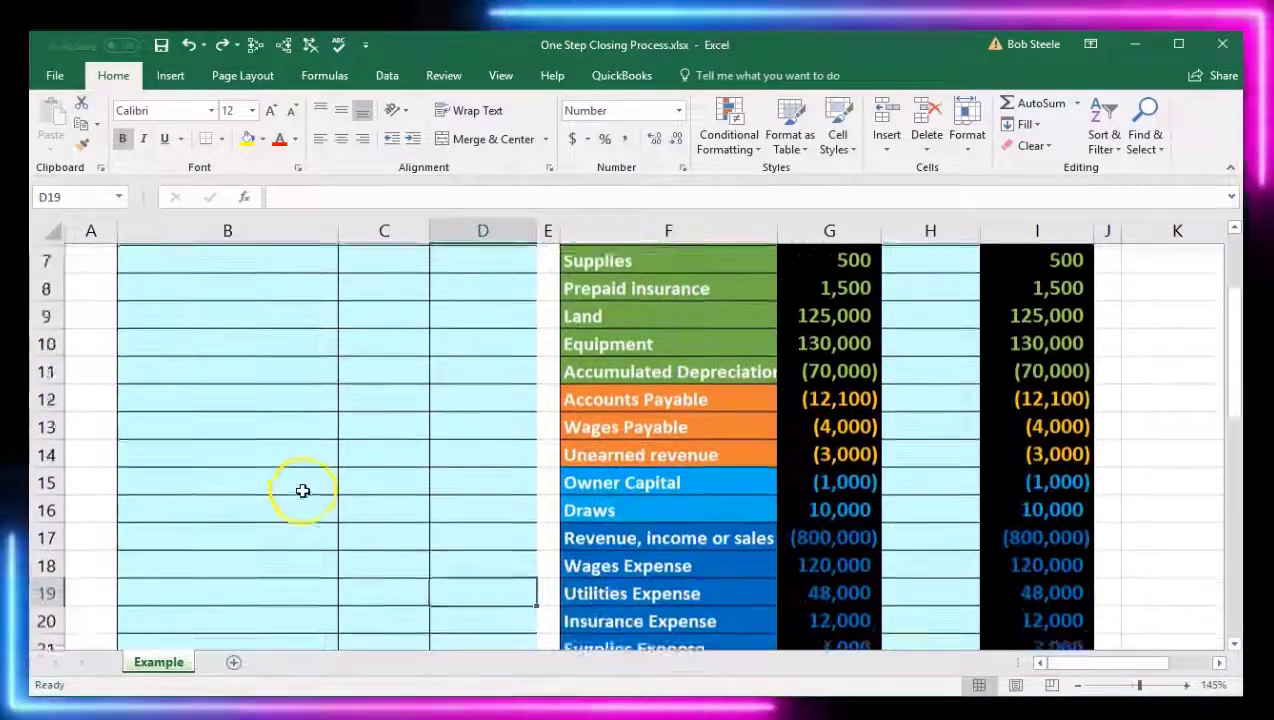
{"action": "scroll", "coordinate": [302, 490], "scroll_direction": "down", "scroll_amount": 1}
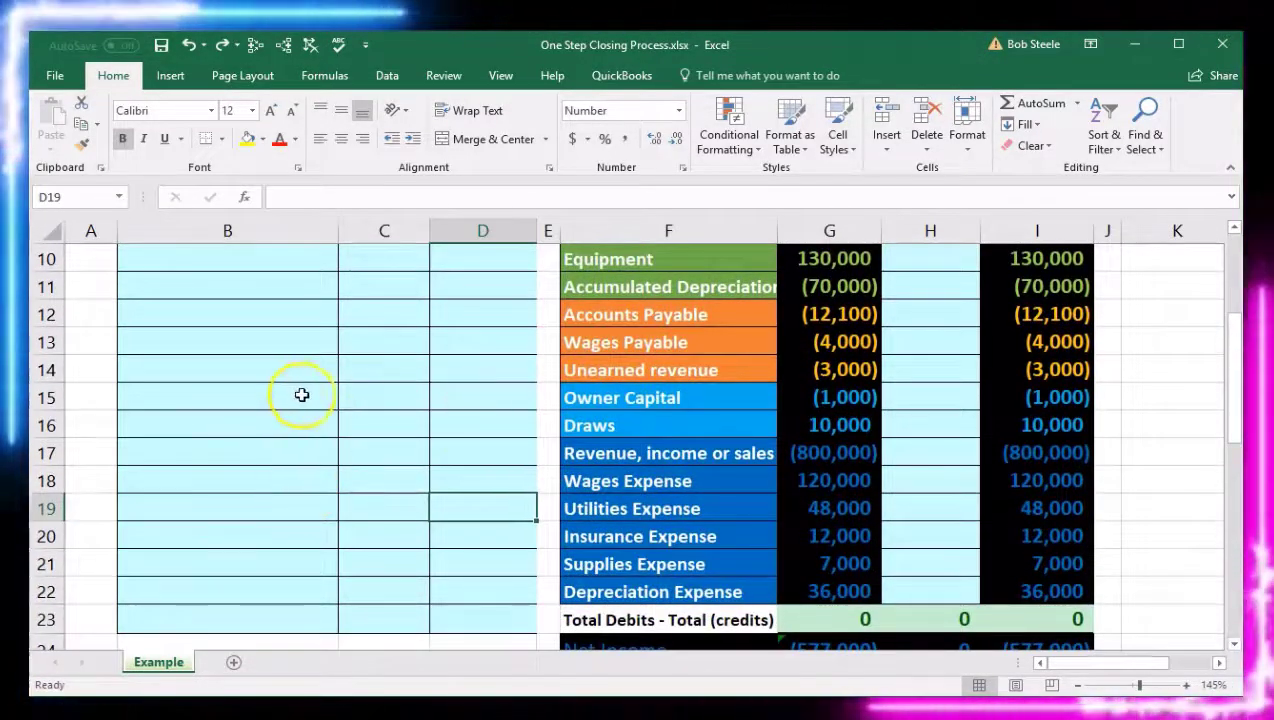
{"action": "left_click", "coordinate": [254, 368]}
{"action": "left_click", "coordinate": [242, 310]}
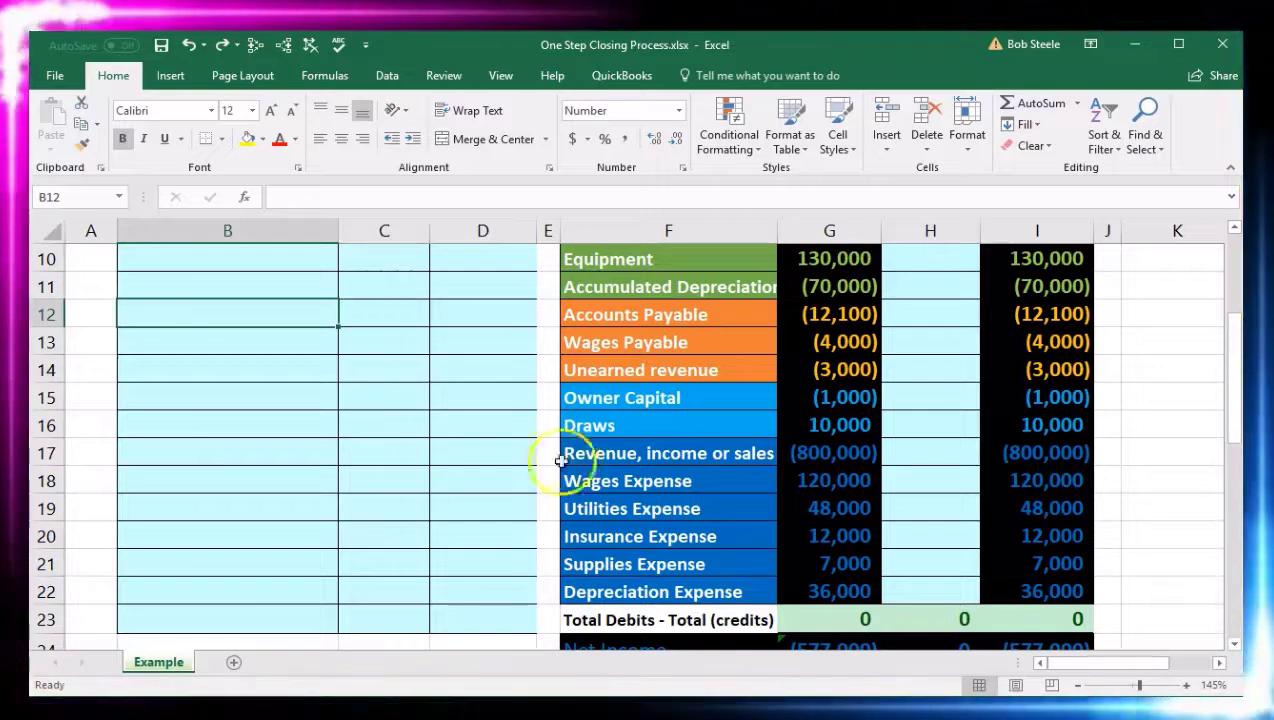
Review the Draws account and check the Net Income formula in the Adjusted Trial Balance column
{"action": "left_click", "coordinate": [666, 425]}
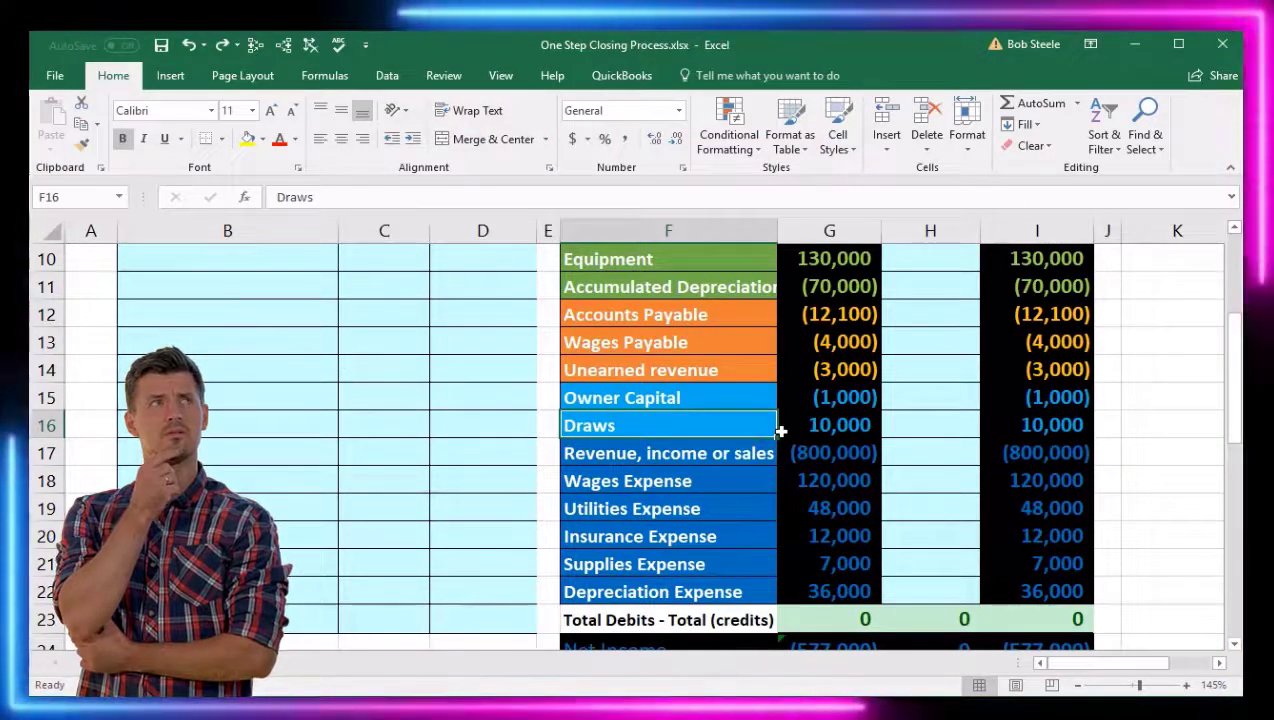
{"action": "scroll", "coordinate": [781, 430], "scroll_direction": "down", "scroll_amount": 1}
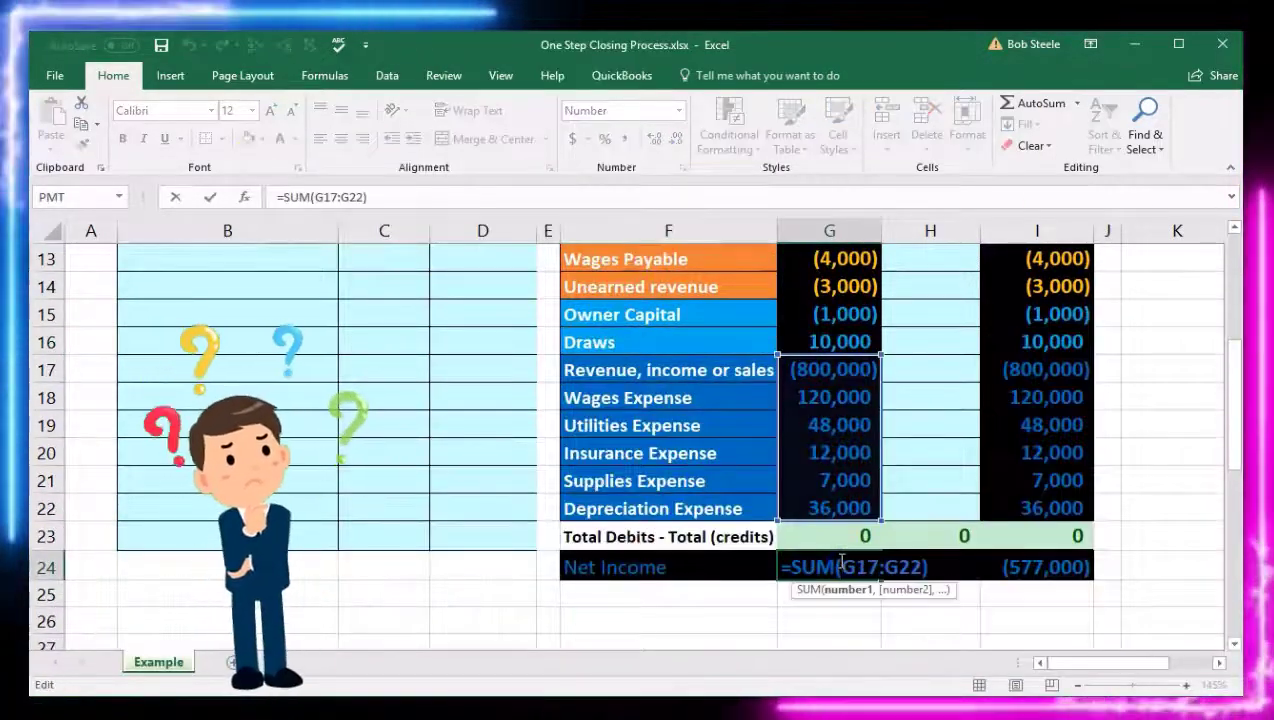
{"action": "key", "text": "Return"}
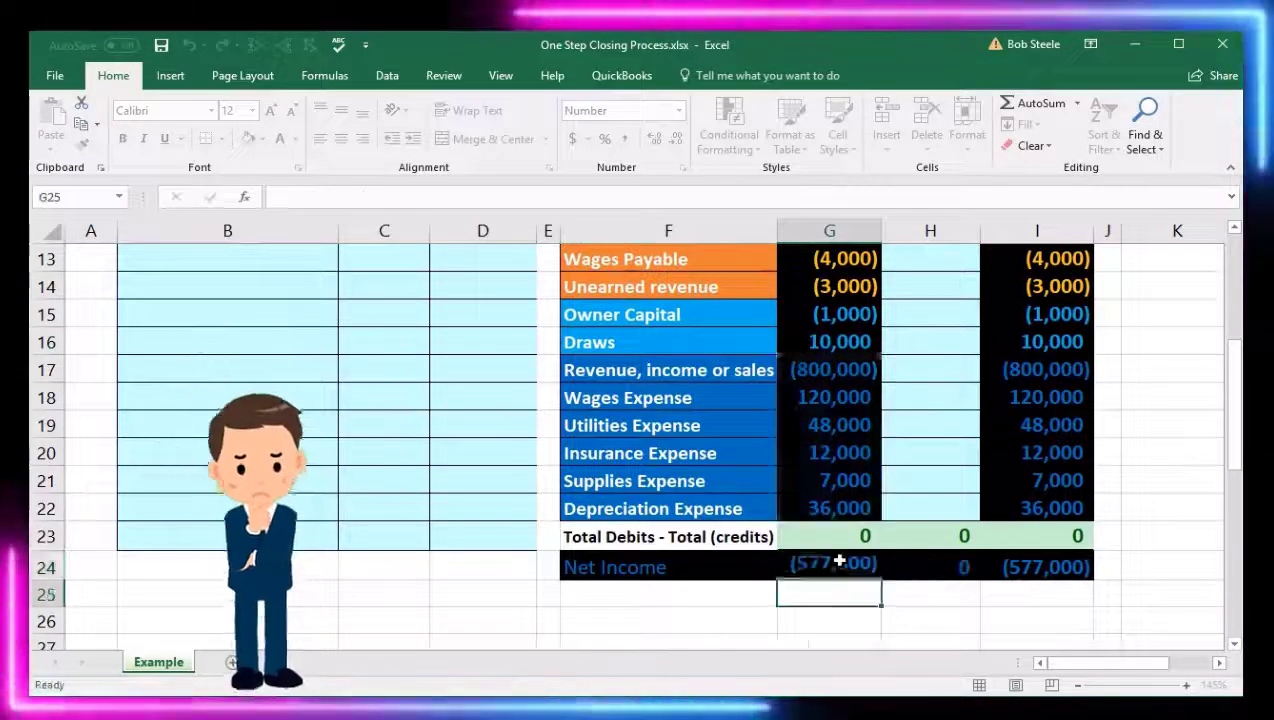
{"action": "scroll", "coordinate": [839, 563], "scroll_direction": "up", "scroll_amount": 1}
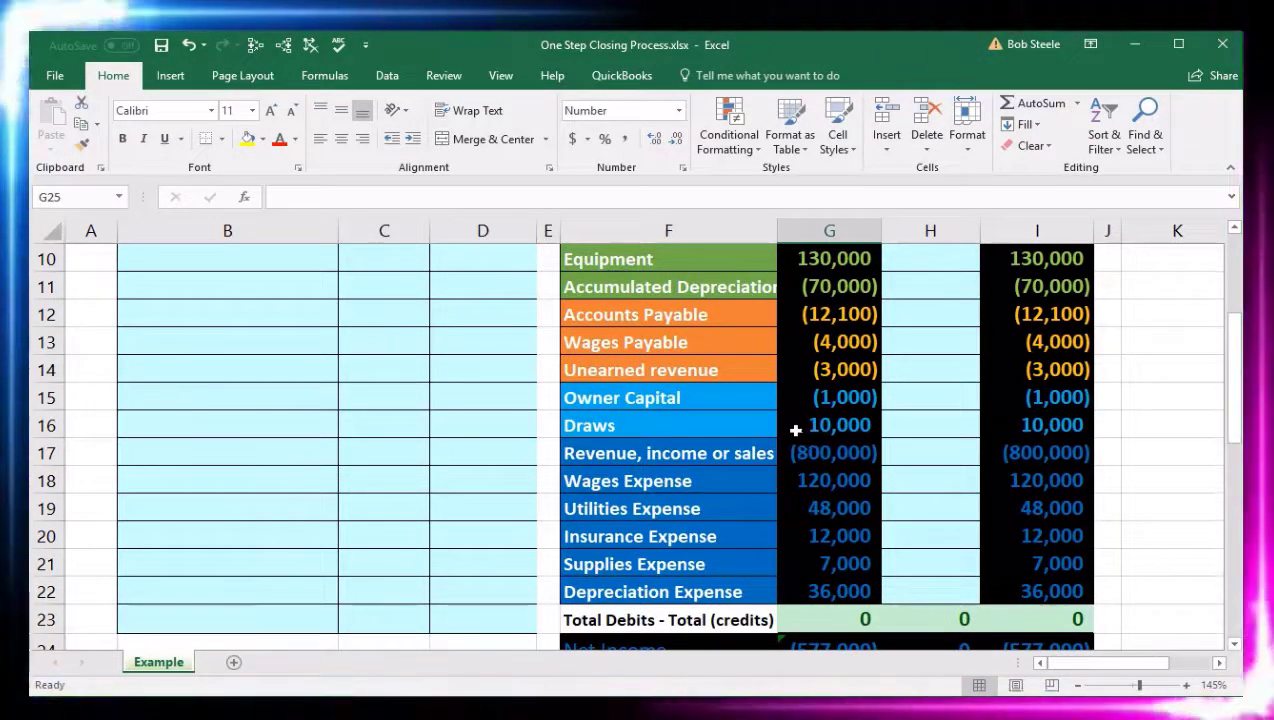
Copy the Draws account name from the trial balance and paste it as values into journal cell B11
{"action": "left_click", "coordinate": [660, 424]}
{"action": "right_click", "coordinate": [662, 426]}
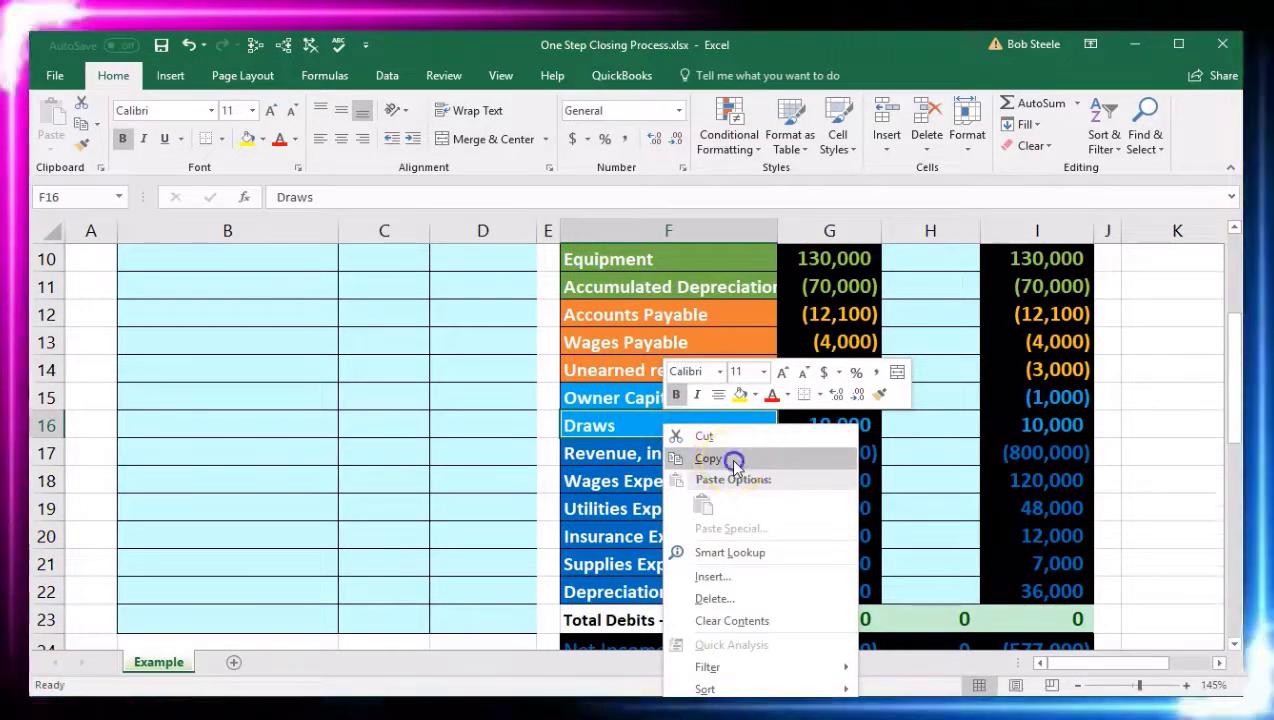
{"action": "left_click", "coordinate": [733, 460]}
{"action": "left_click", "coordinate": [185, 283]}
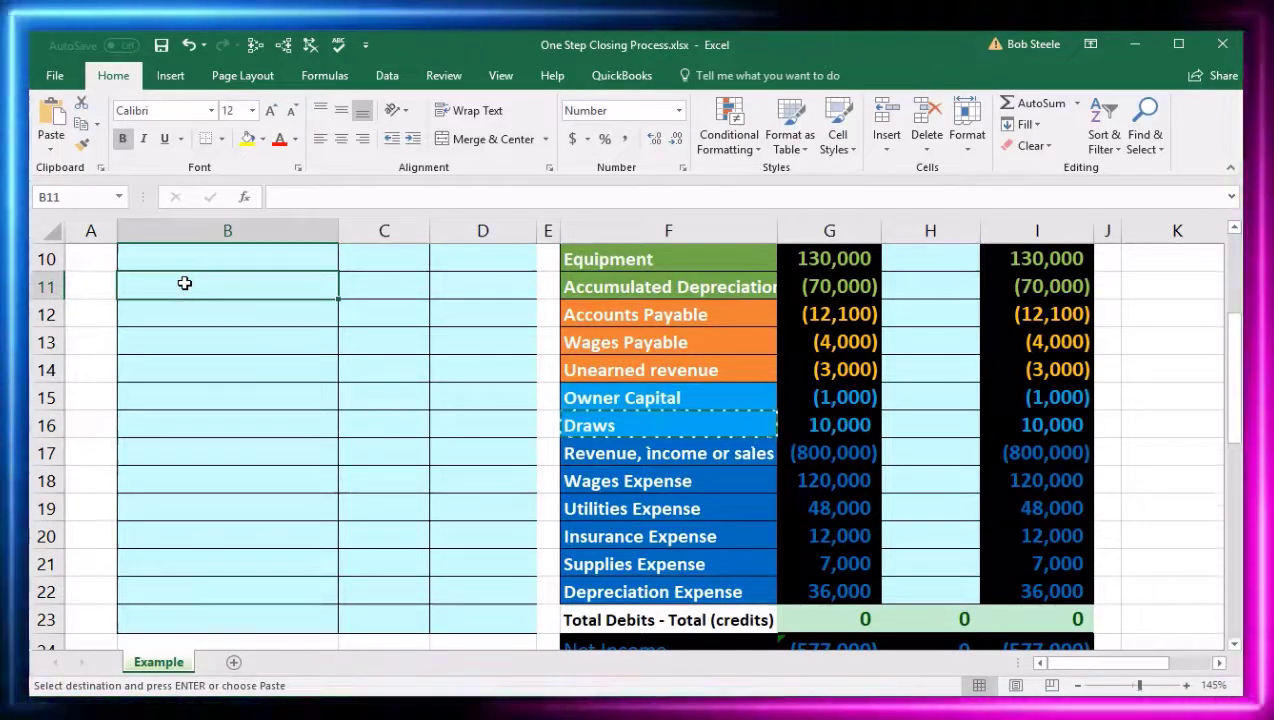
{"action": "left_click", "coordinate": [208, 224]}
{"action": "left_click", "coordinate": [140, 280]}
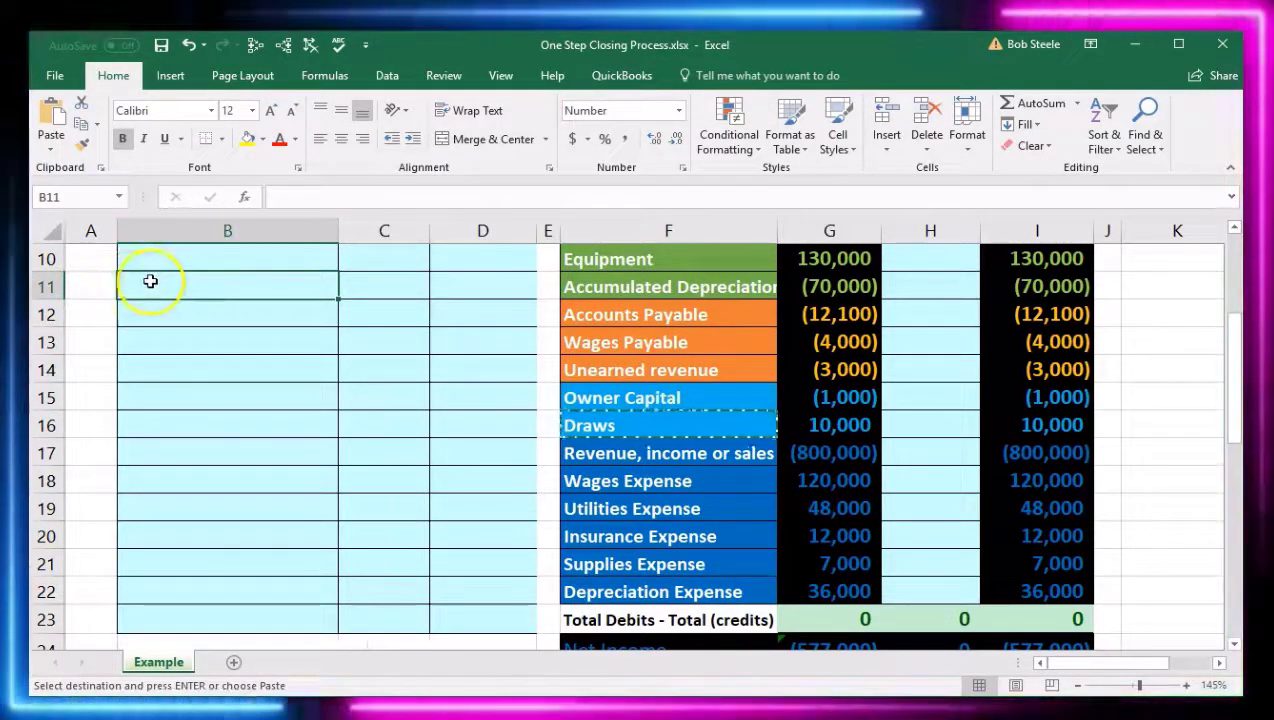
{"action": "right_click", "coordinate": [150, 281]}
{"action": "left_click", "coordinate": [219, 364]}
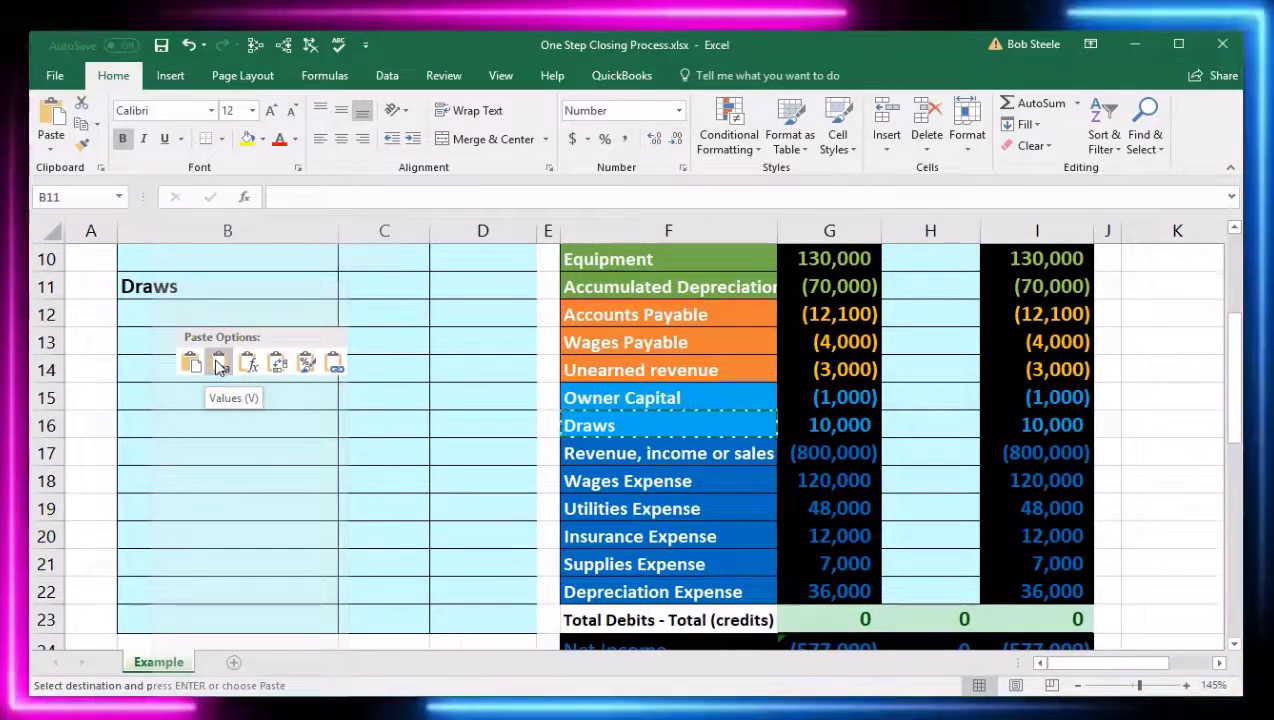
Indent the Draws account name in cell B11 to format it as a credit line
{"action": "left_click", "coordinate": [215, 290]}
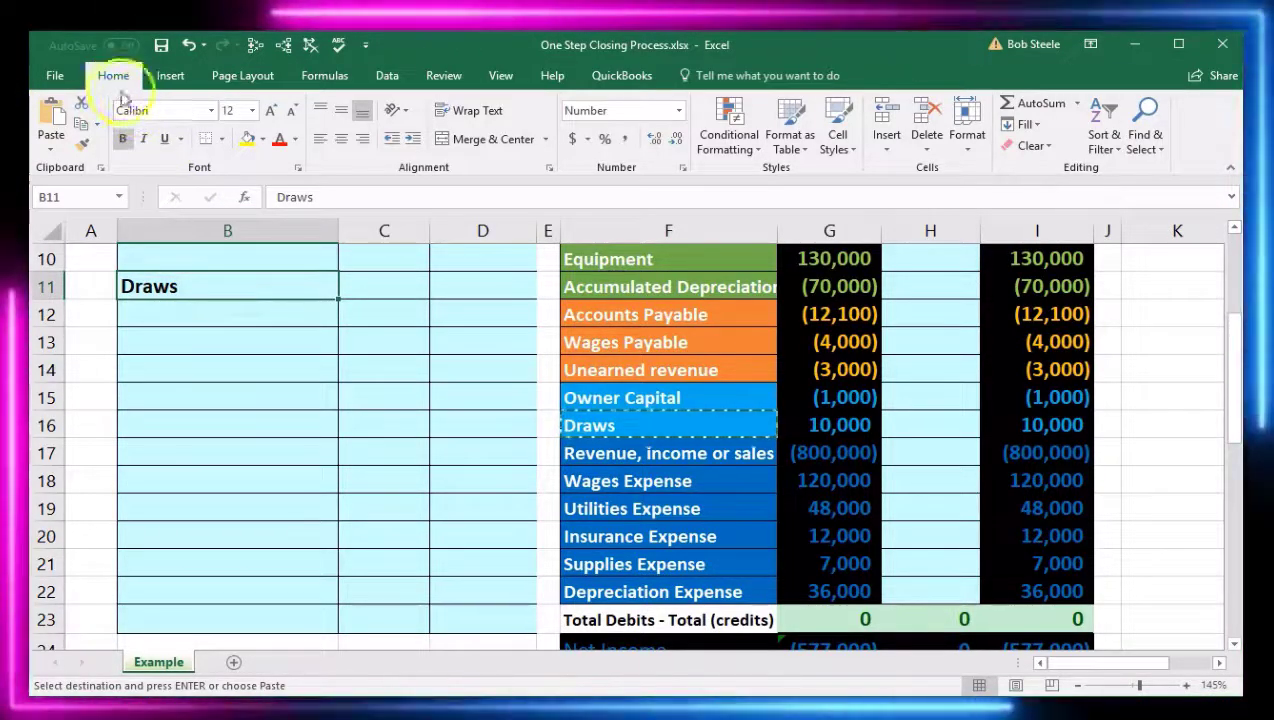
{"action": "left_click", "coordinate": [417, 146]}
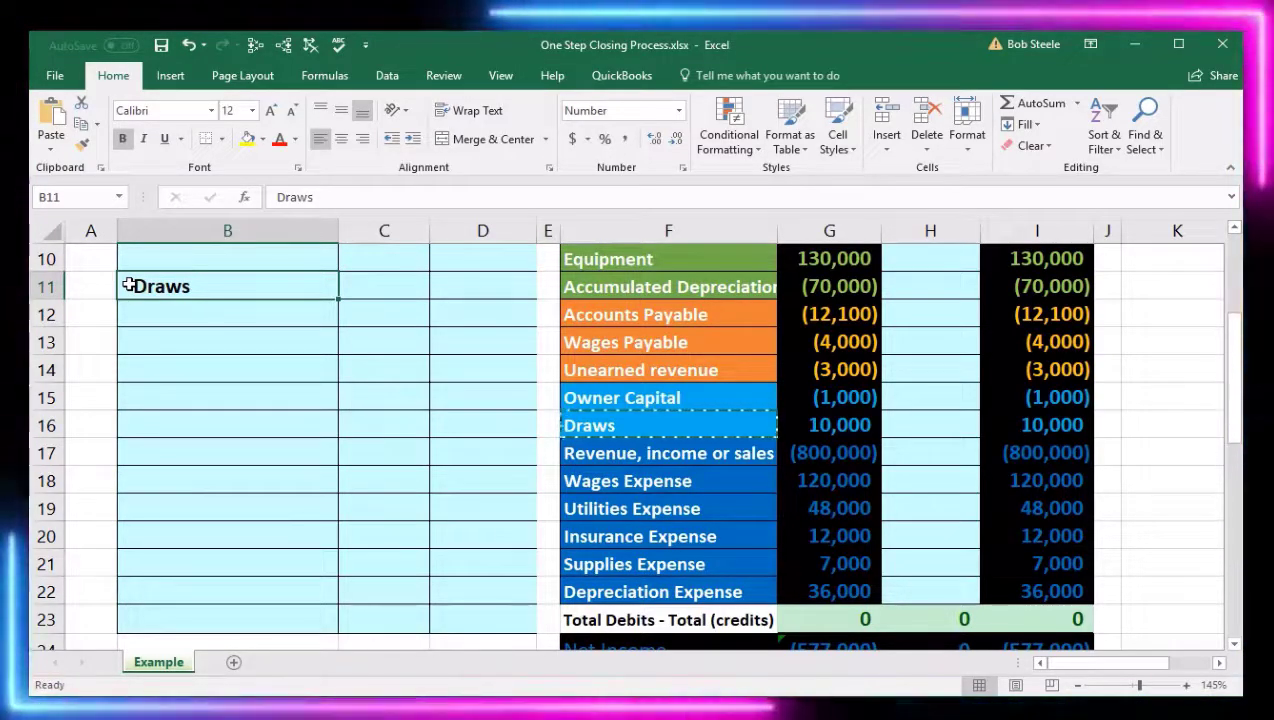
{"action": "left_click", "coordinate": [130, 286]}
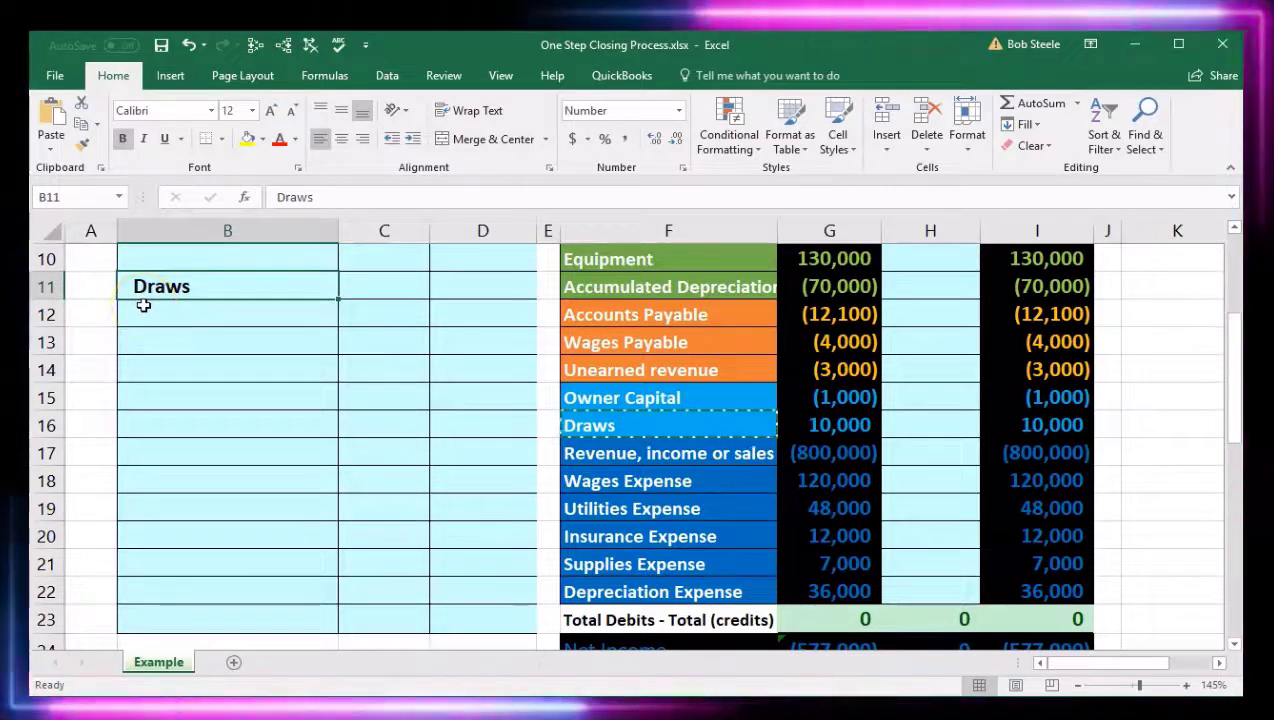
Enter -10000 in the credit column of the Draws journal line, cell D11
{"action": "left_click", "coordinate": [478, 290]}
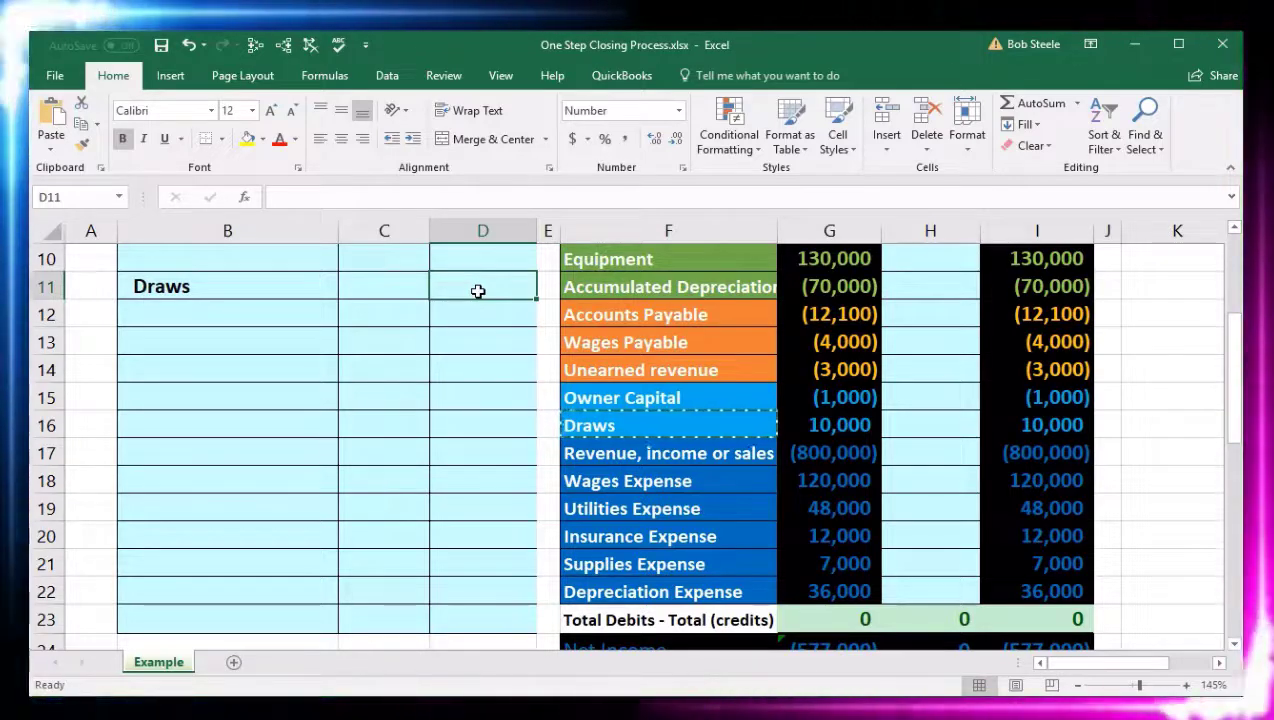
{"action": "type", "text": "-"}
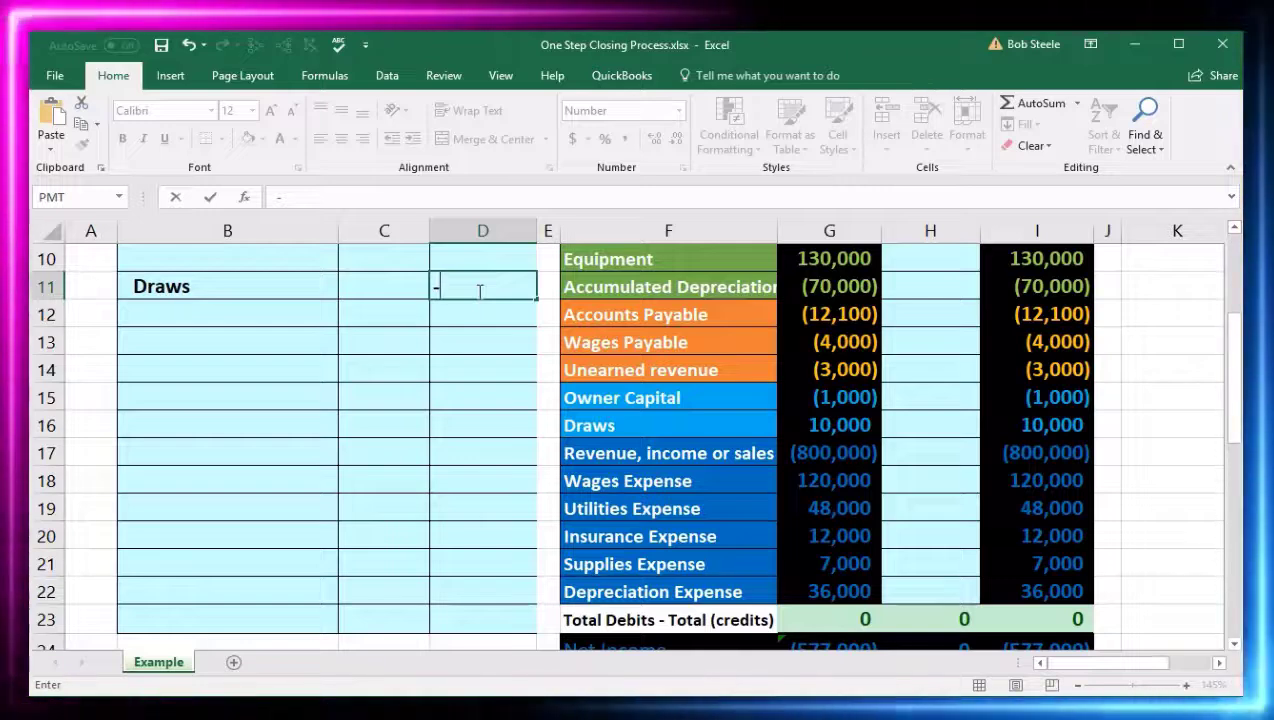
{"action": "type", "text": "10000"}
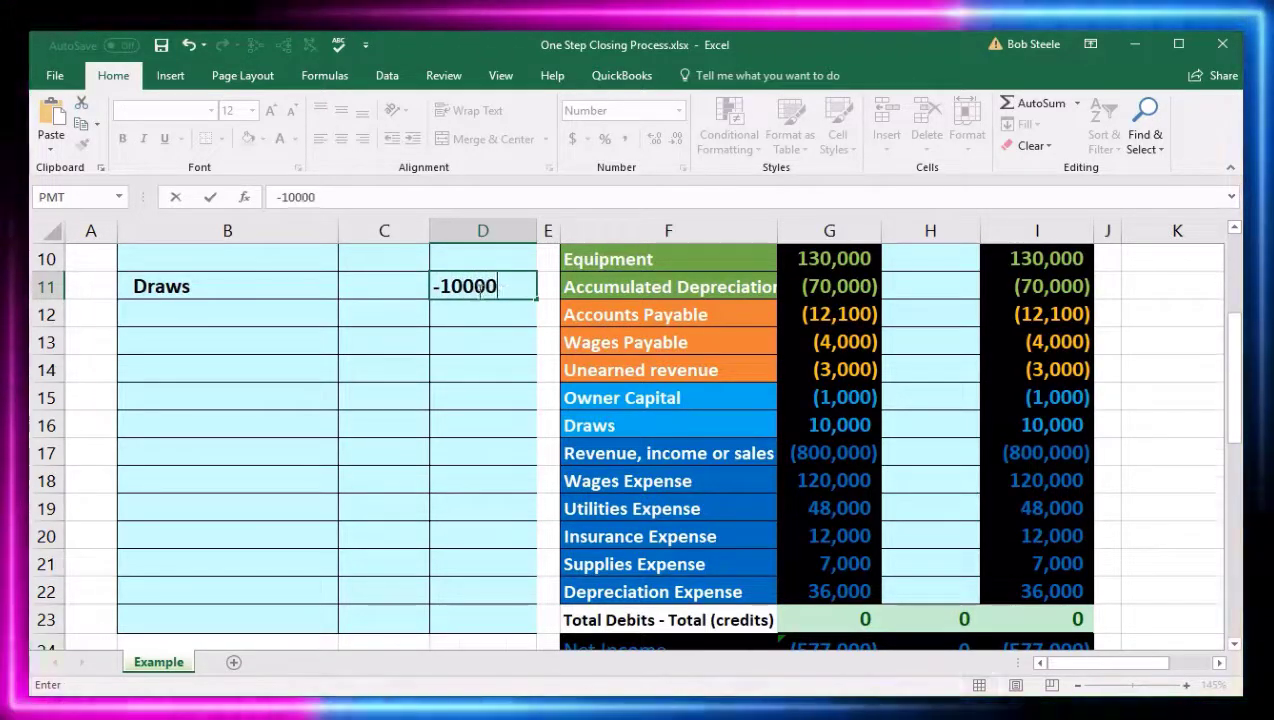
{"action": "key", "text": "Return"}
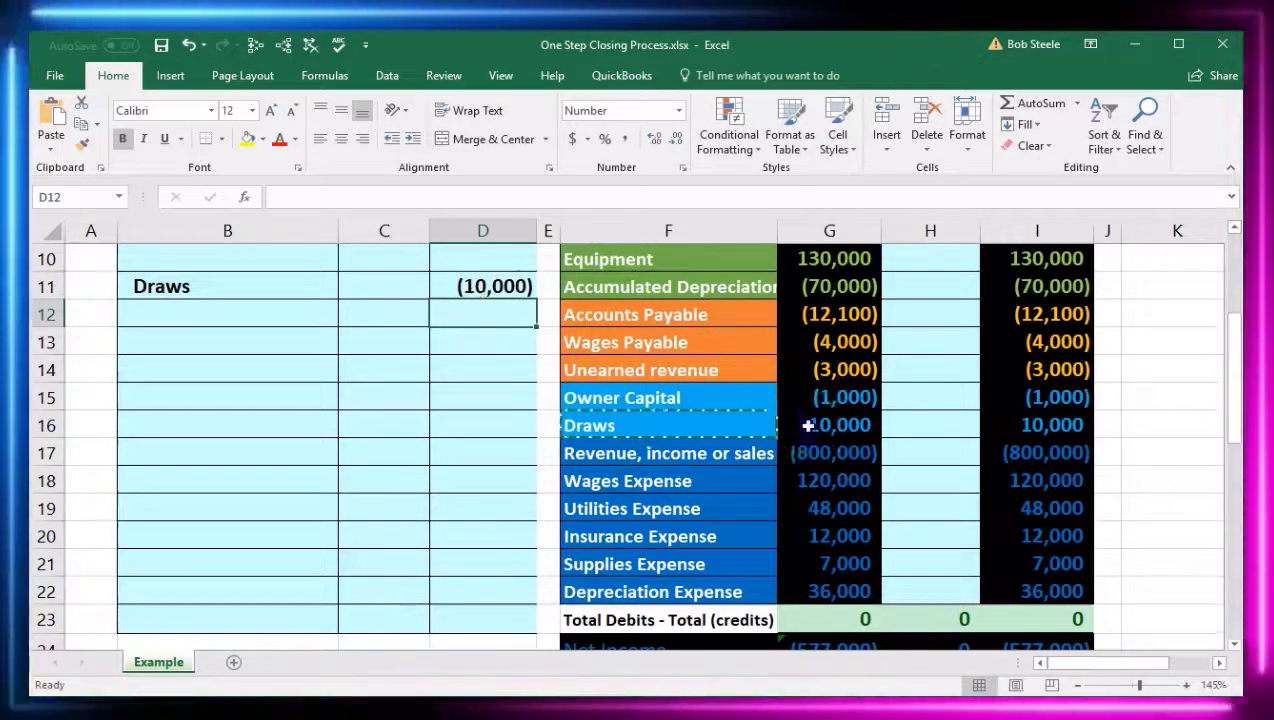
Post the Draws credit to the Closing entries column by entering =D11 in the Draws row, cell H16
{"action": "left_click", "coordinate": [808, 425]}
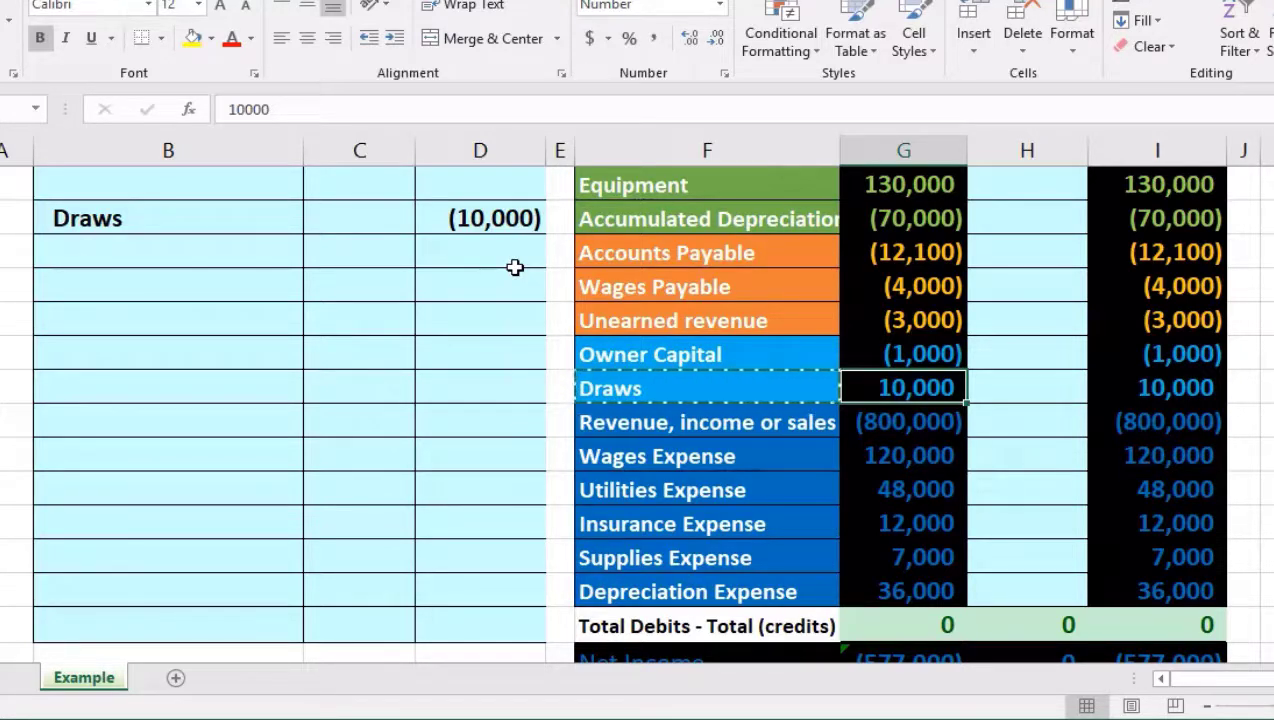
{"action": "key", "text": "Right"}
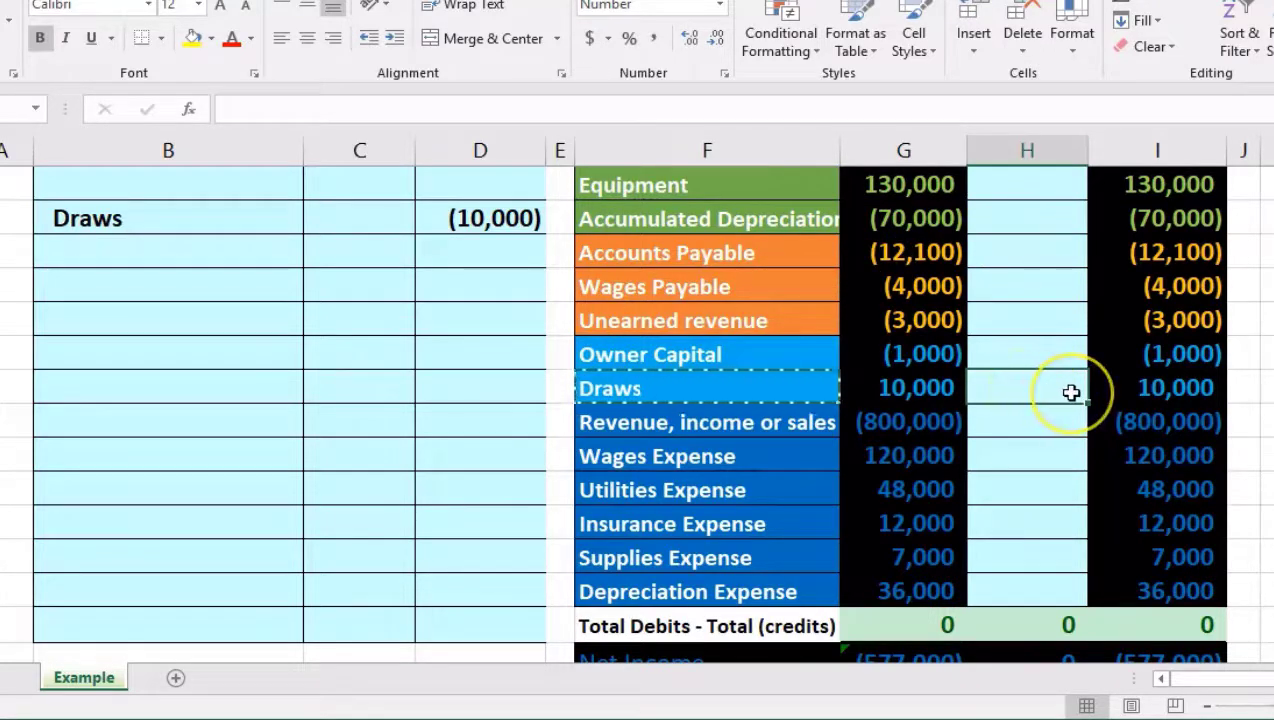
{"action": "type", "text": "="}
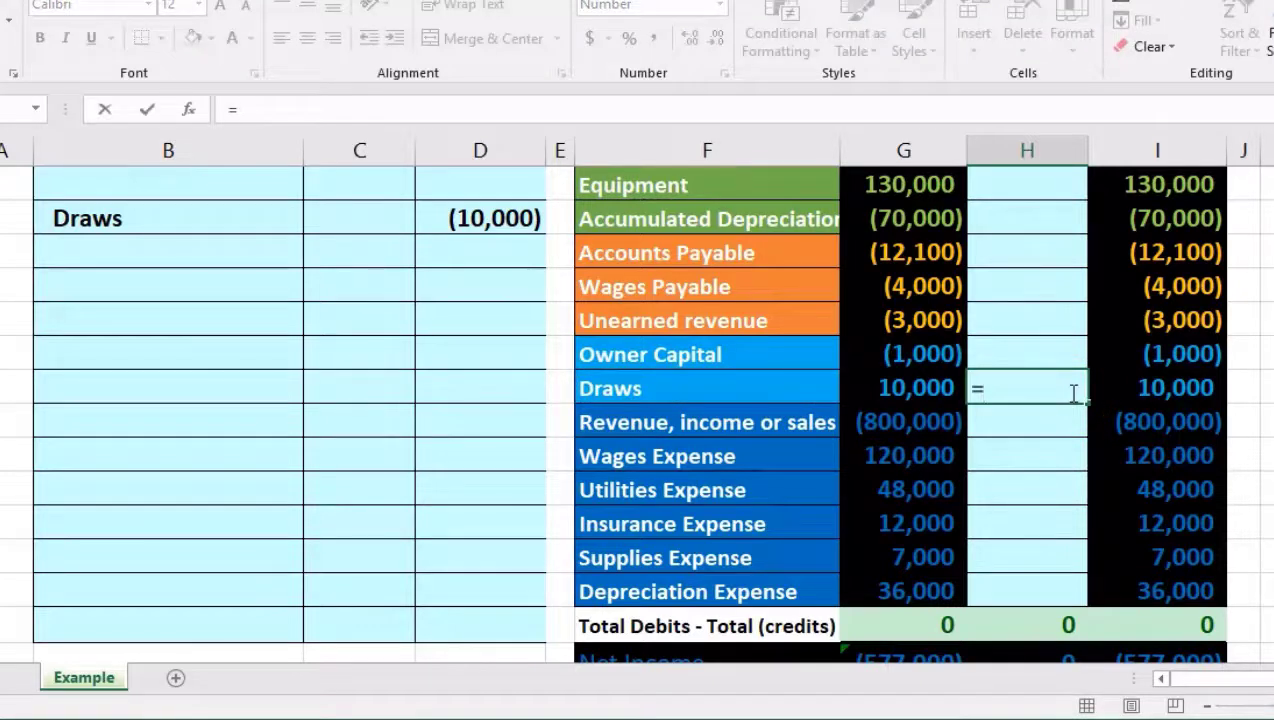
{"action": "left_click", "coordinate": [492, 220]}
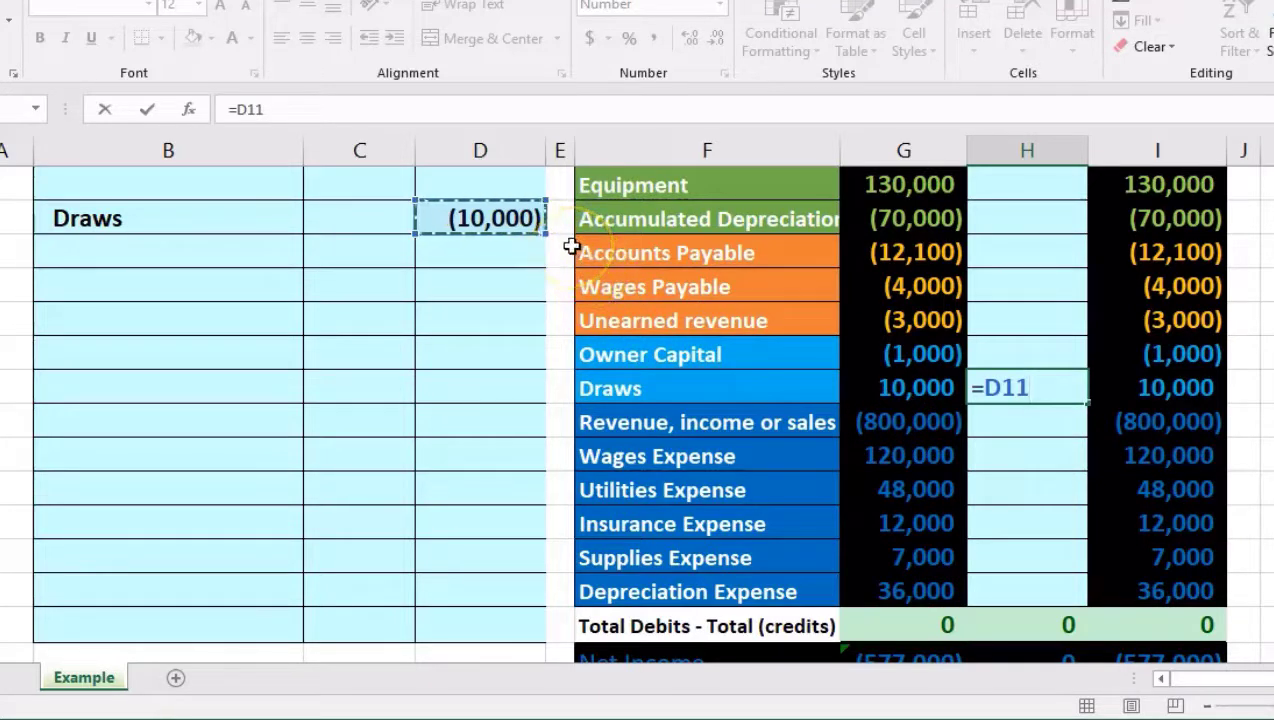
{"action": "key", "text": "Return"}
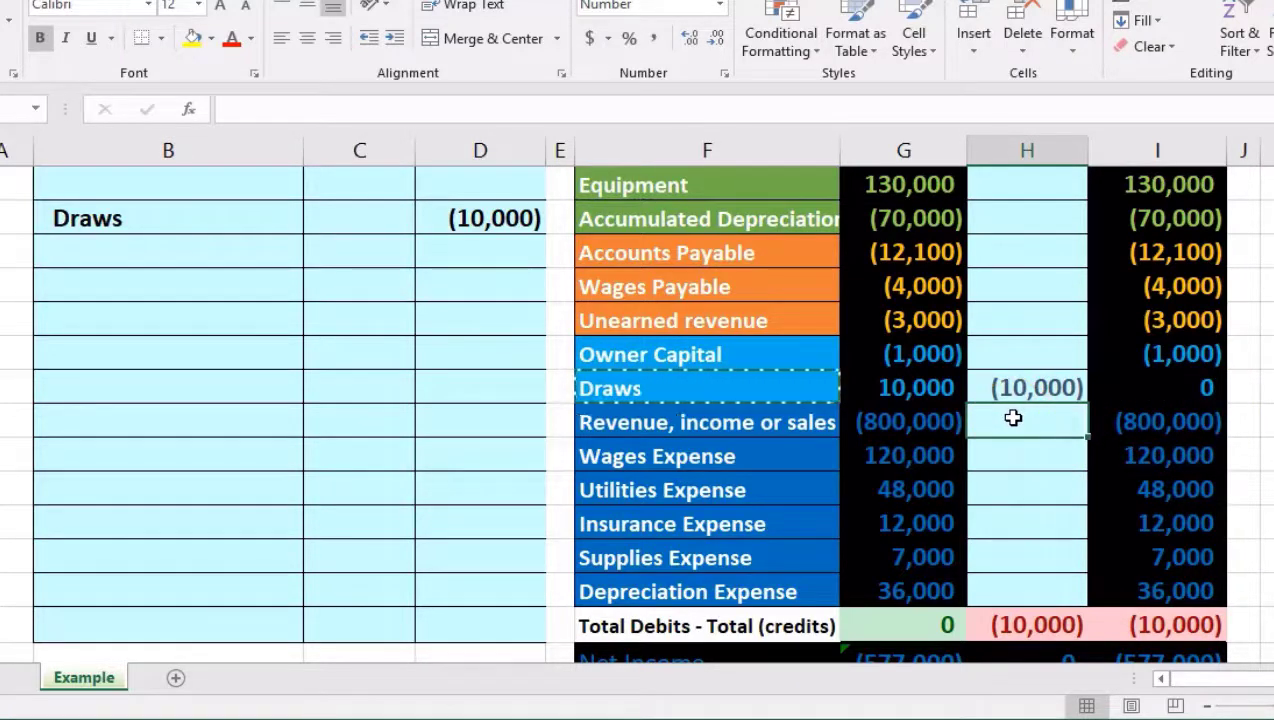
Copy the Revenue, income or sales account name and paste it as values into journal cell B12
{"action": "left_click", "coordinate": [757, 424]}
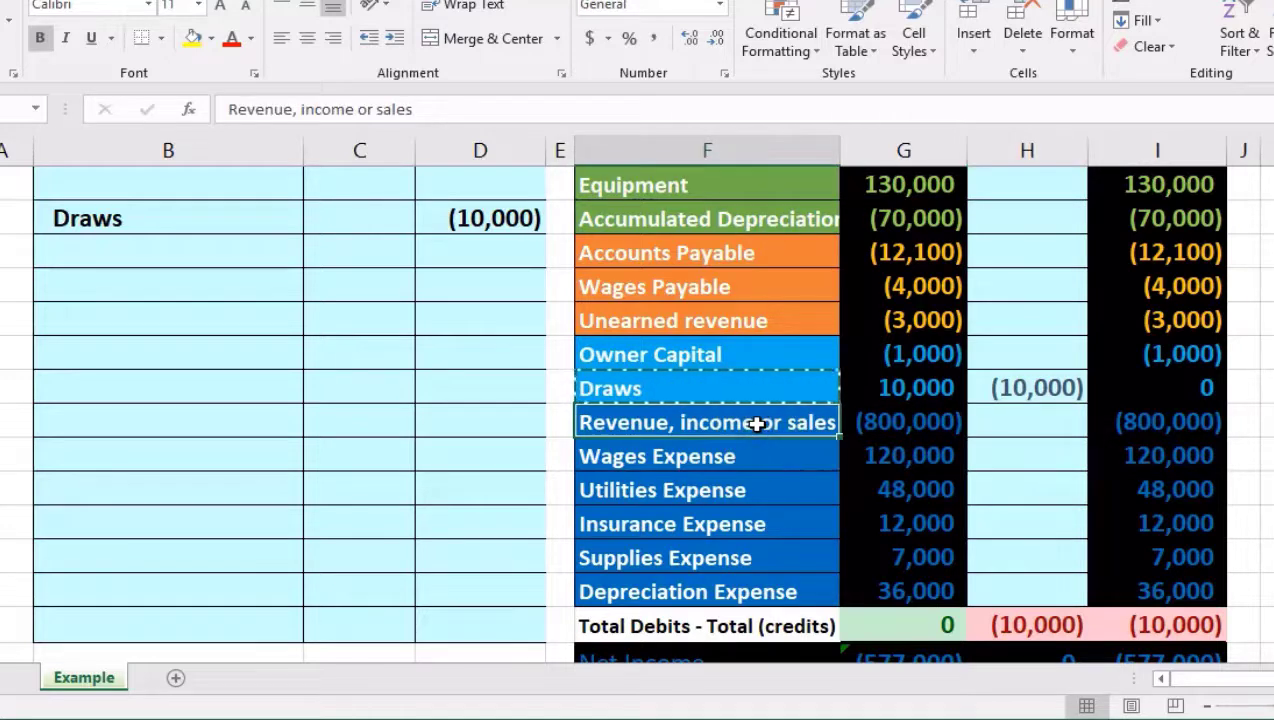
{"action": "left_click", "coordinate": [853, 421]}
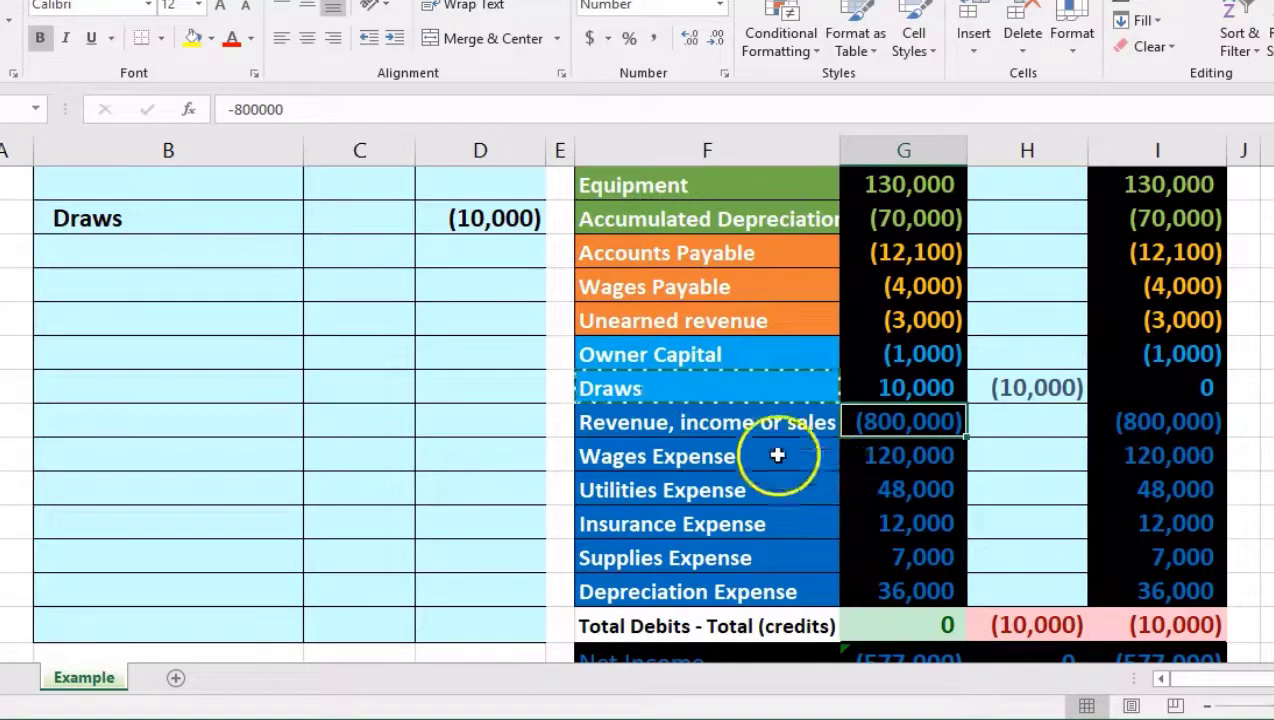
{"action": "left_click", "coordinate": [701, 422]}
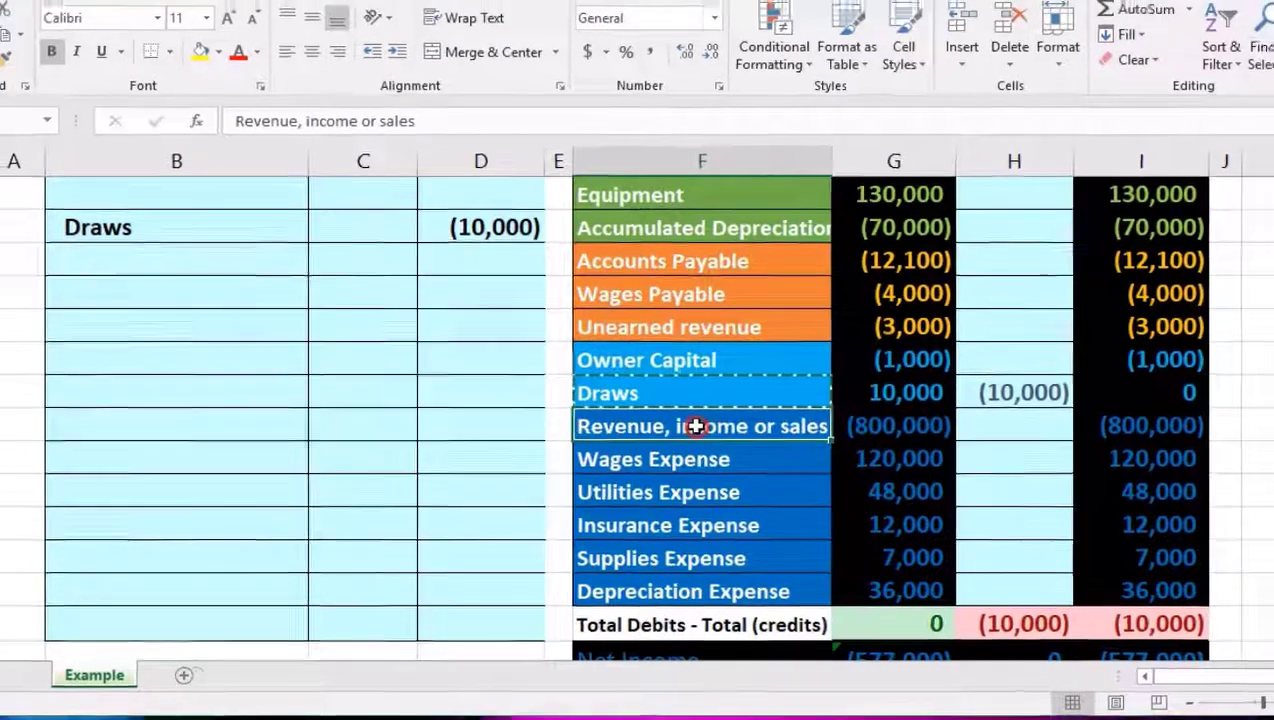
{"action": "right_click", "coordinate": [701, 422]}
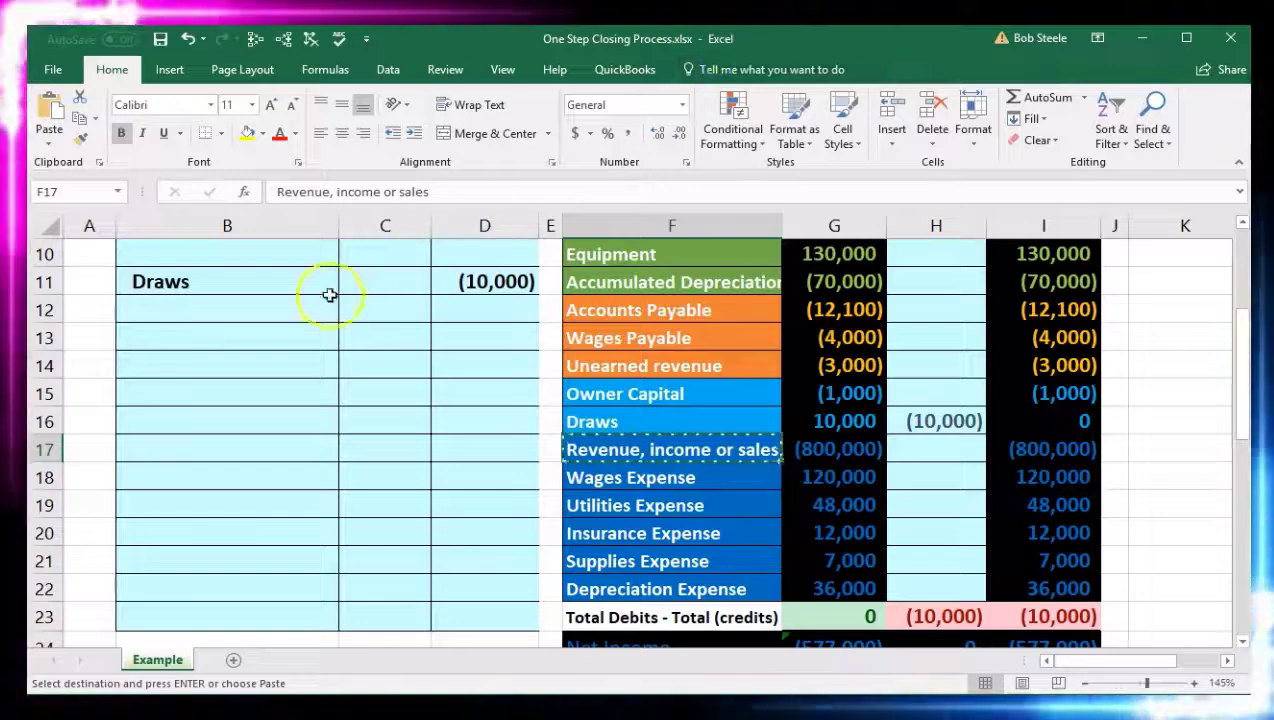
{"action": "left_click", "coordinate": [240, 311]}
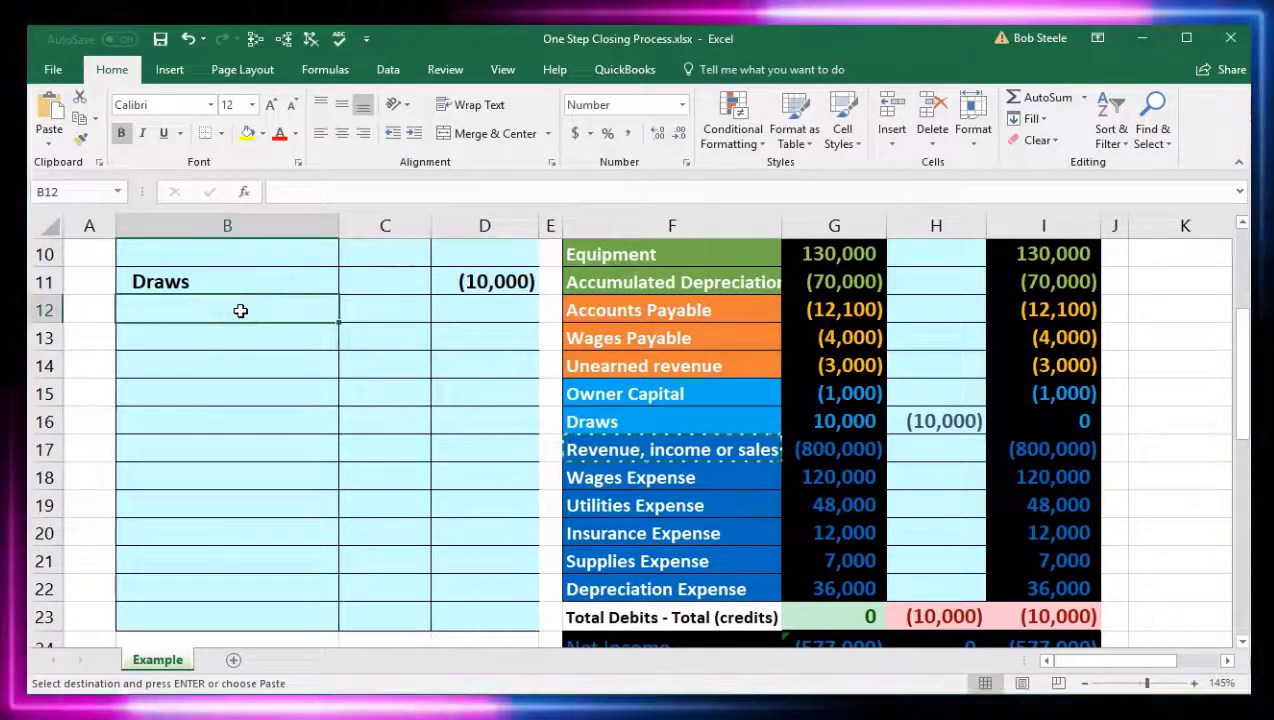
{"action": "right_click", "coordinate": [240, 311]}
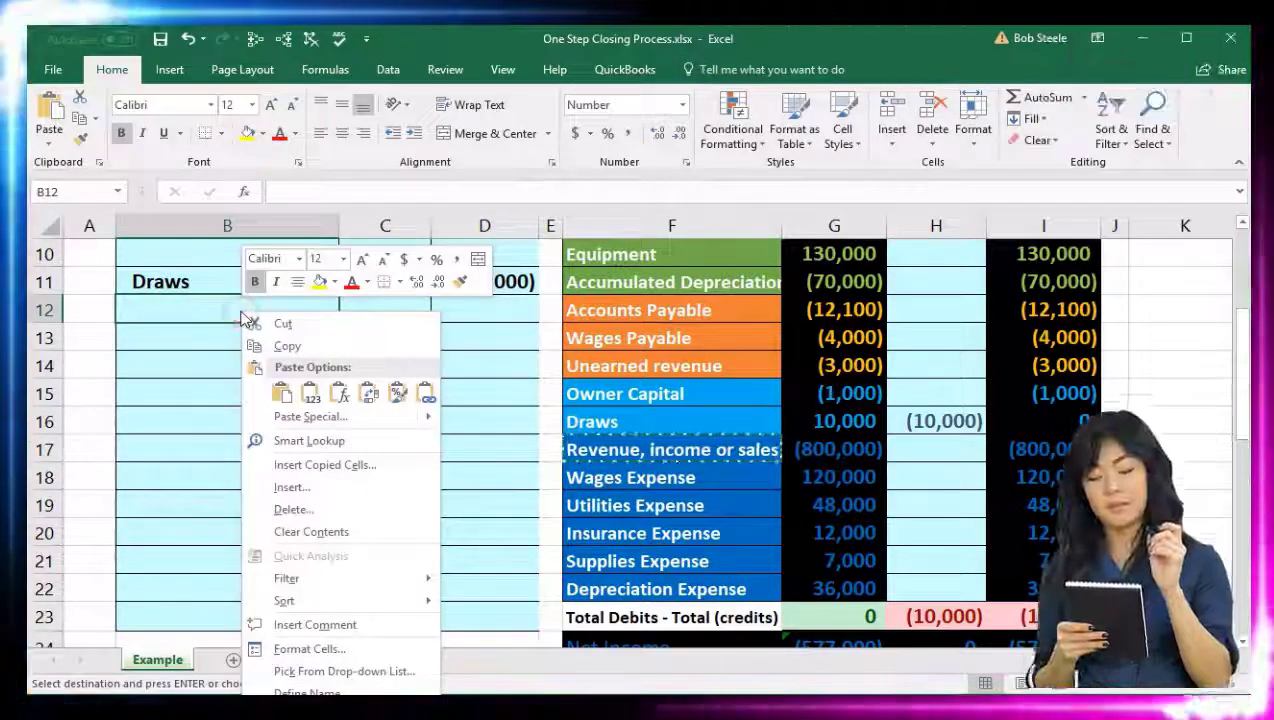
{"action": "left_click", "coordinate": [309, 395]}
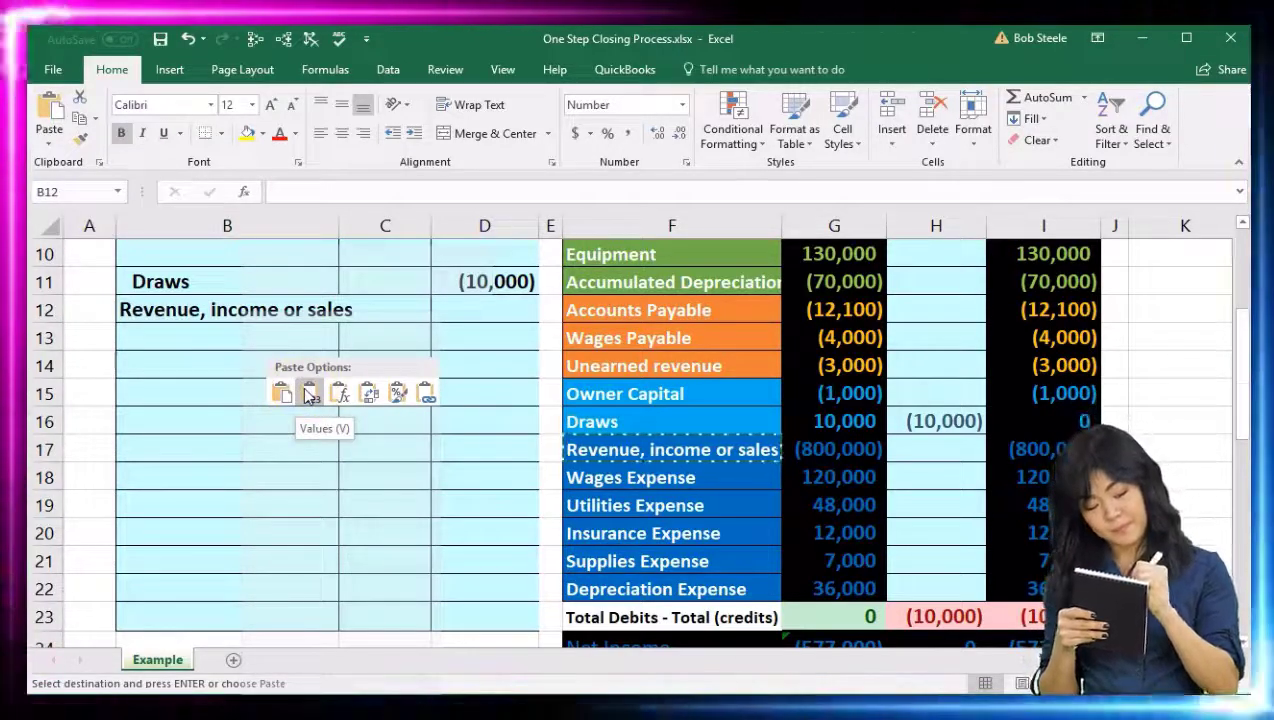
{"action": "left_click", "coordinate": [309, 395]}
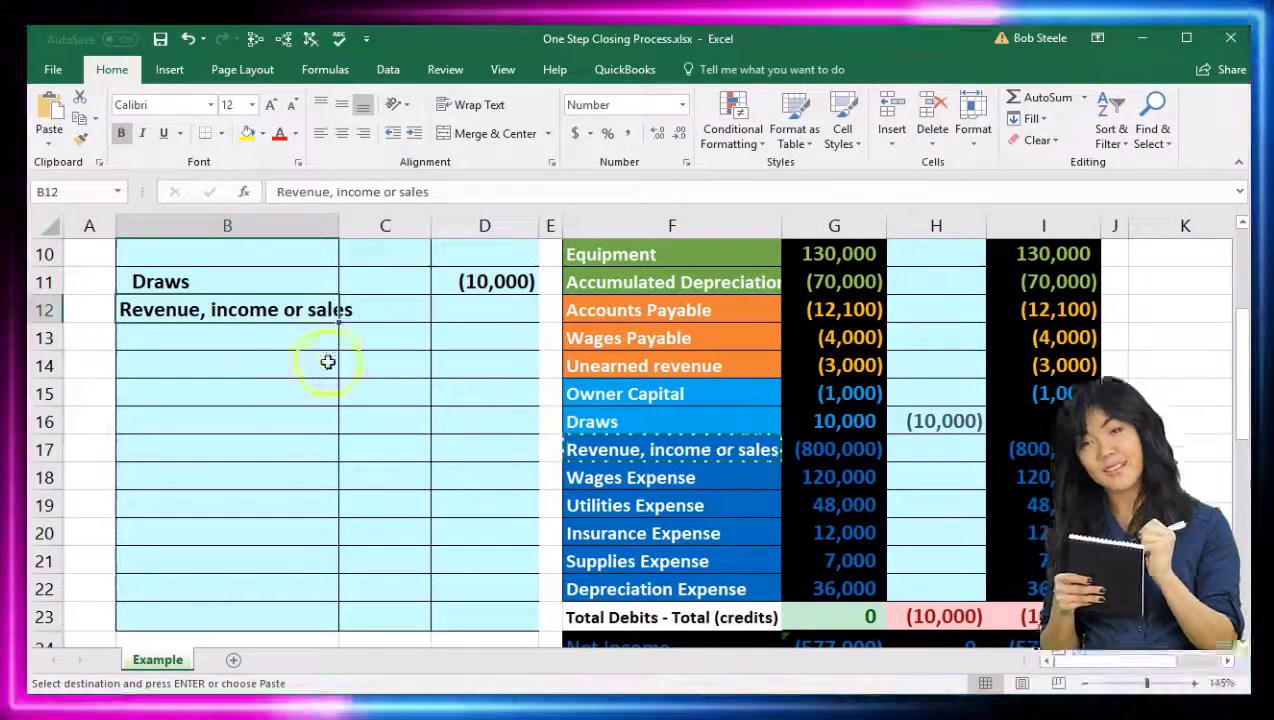
Enter 800,000 in the debit column of the Revenue, income or sales journal line, cell C12
{"action": "left_click", "coordinate": [385, 315]}
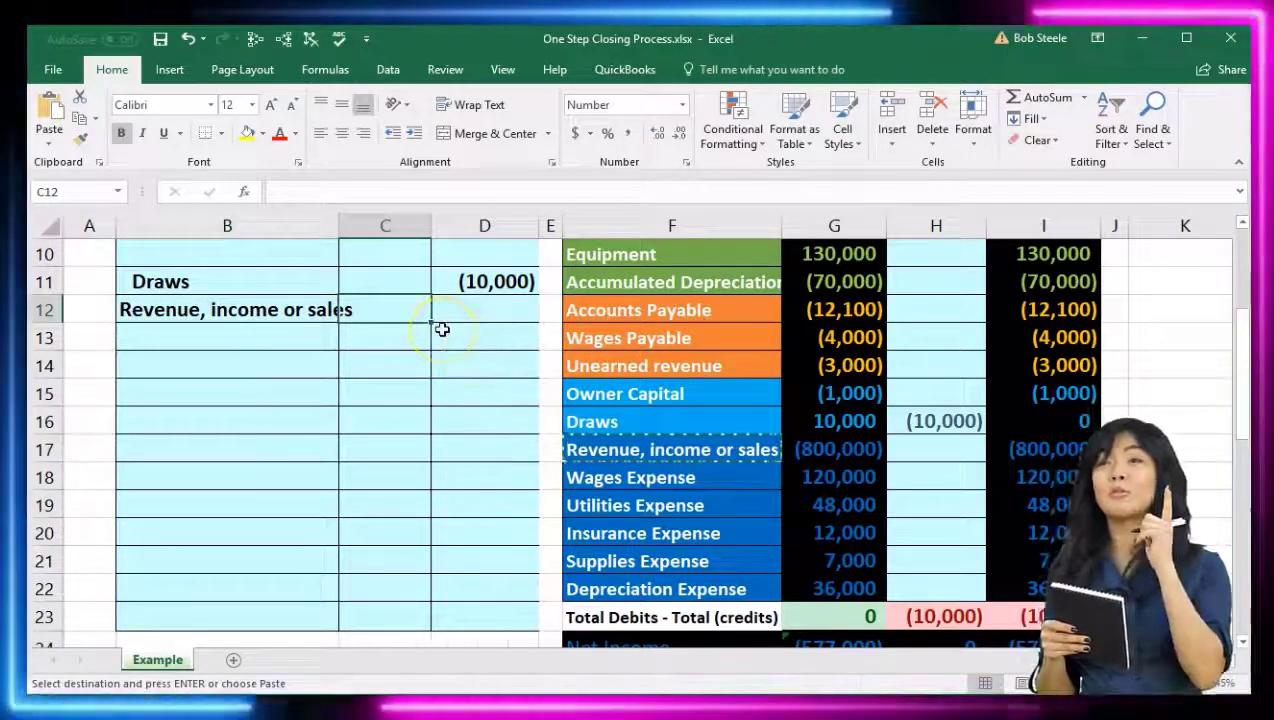
{"action": "type", "text": "8"}
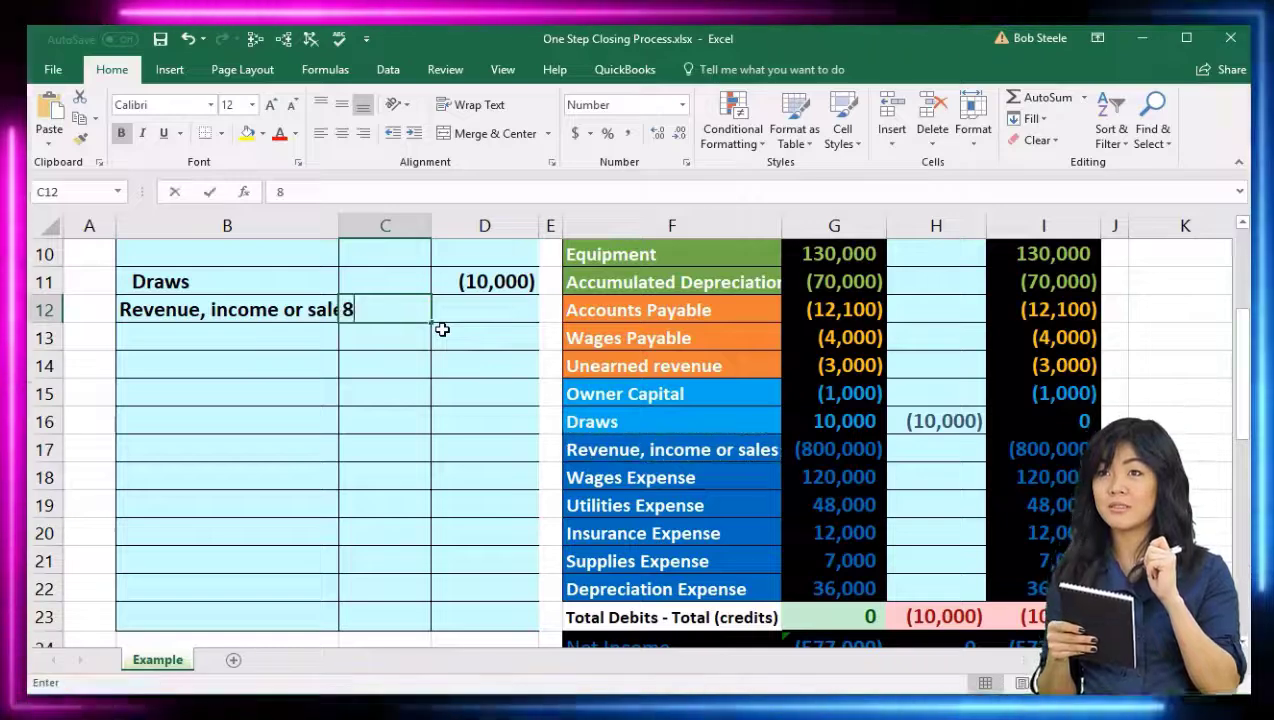
{"action": "type", "text": "00,000"}
{"action": "key", "text": "Return"}
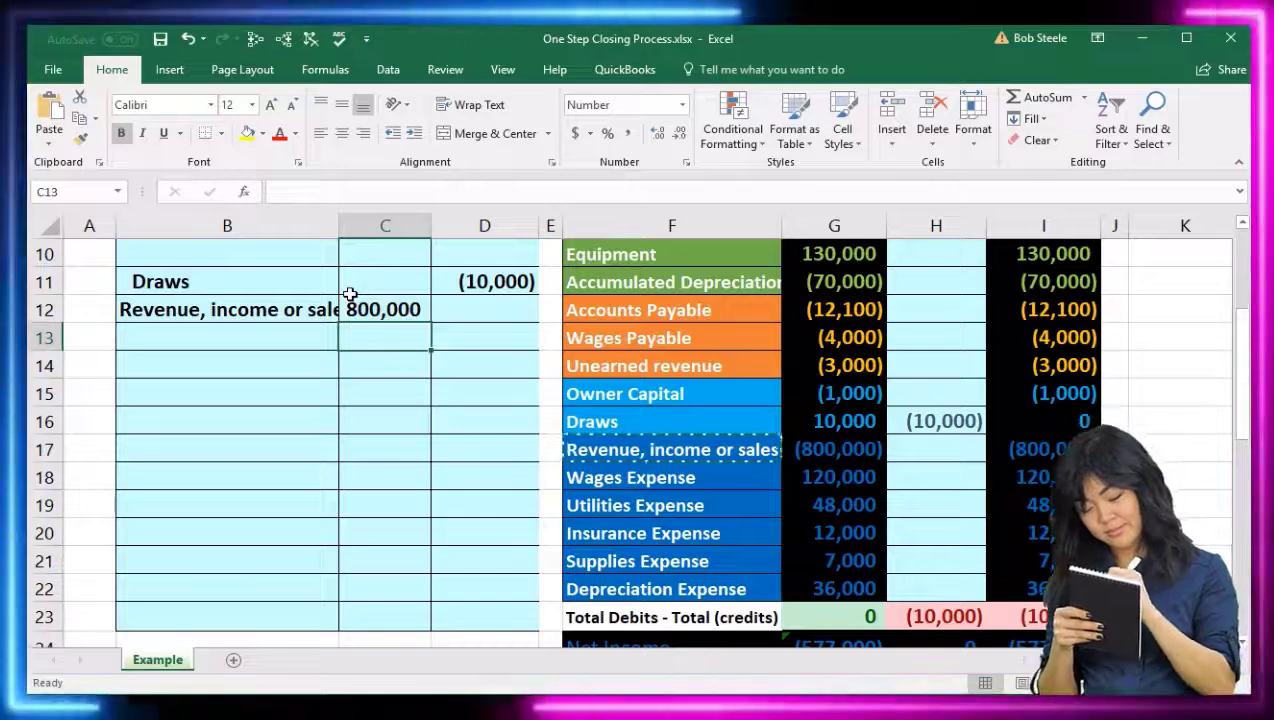
Post the revenue debit to the closing entries column by entering =C12 in the Revenue, income or sales row, cell H17
{"action": "left_click", "coordinate": [932, 440]}
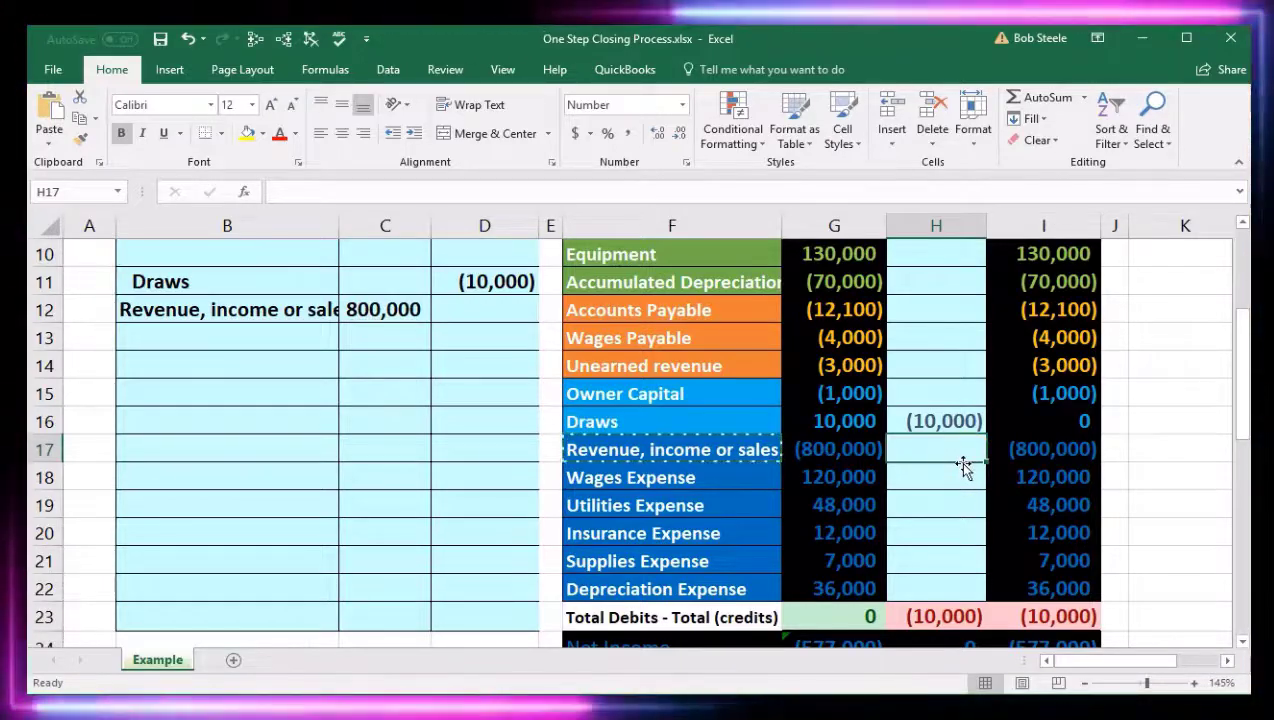
{"action": "type", "text": "="}
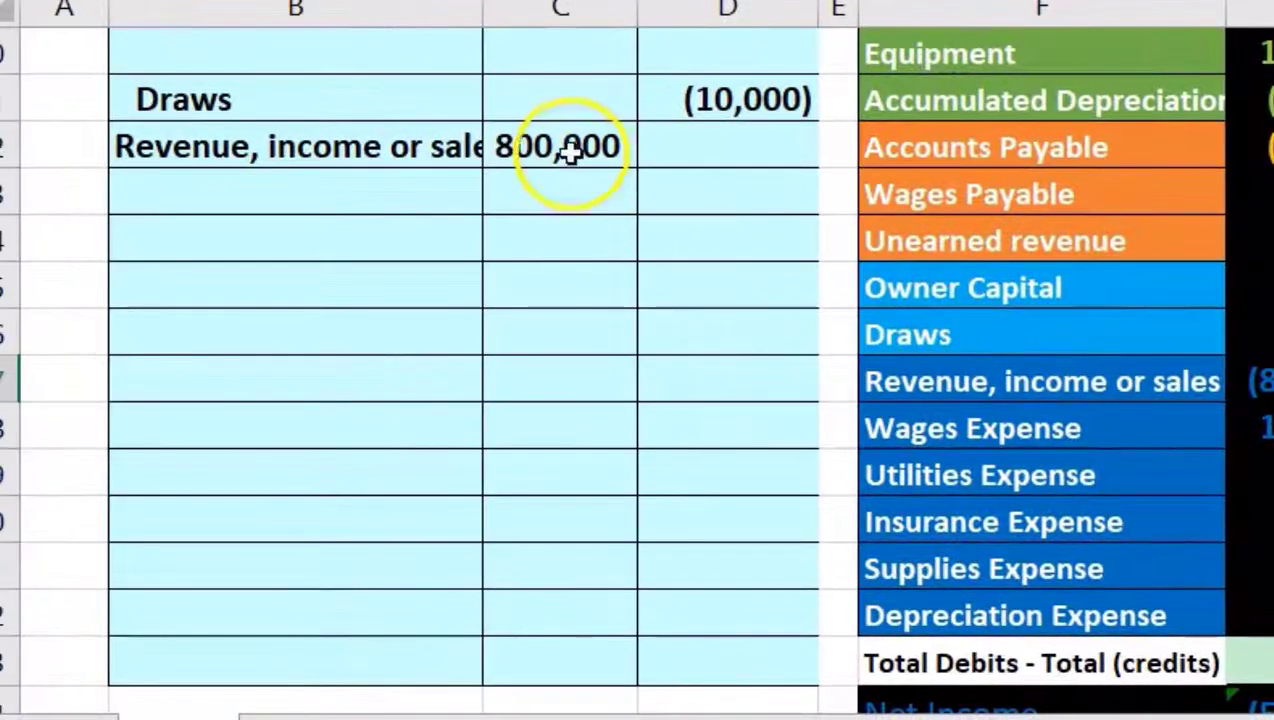
{"action": "left_click", "coordinate": [280, 152]}
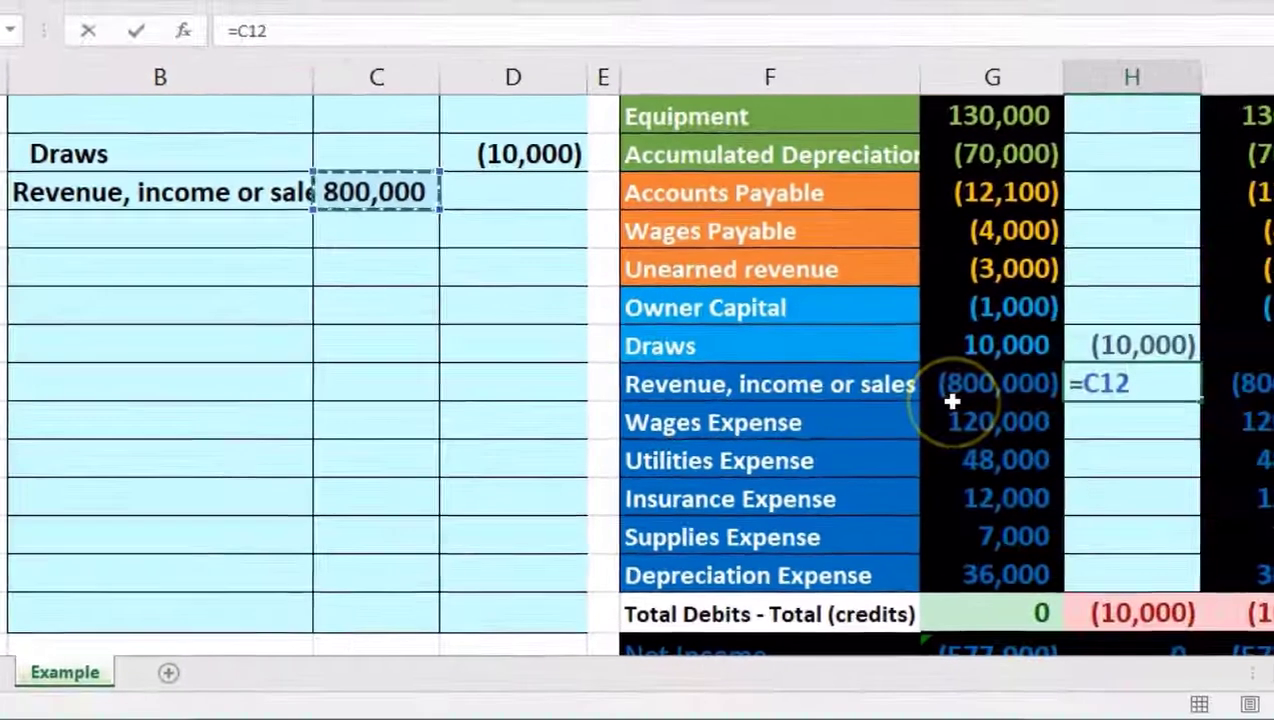
{"action": "key", "text": "Return"}
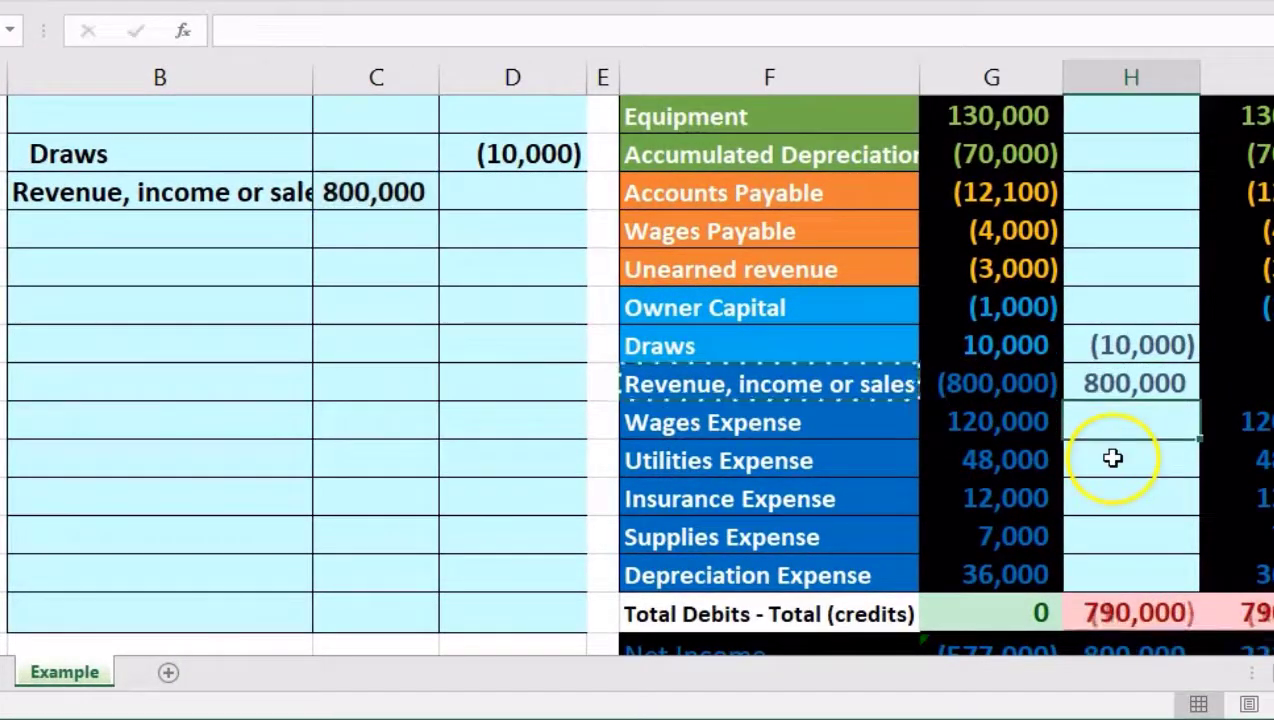
{"action": "left_click", "coordinate": [1240, 384]}
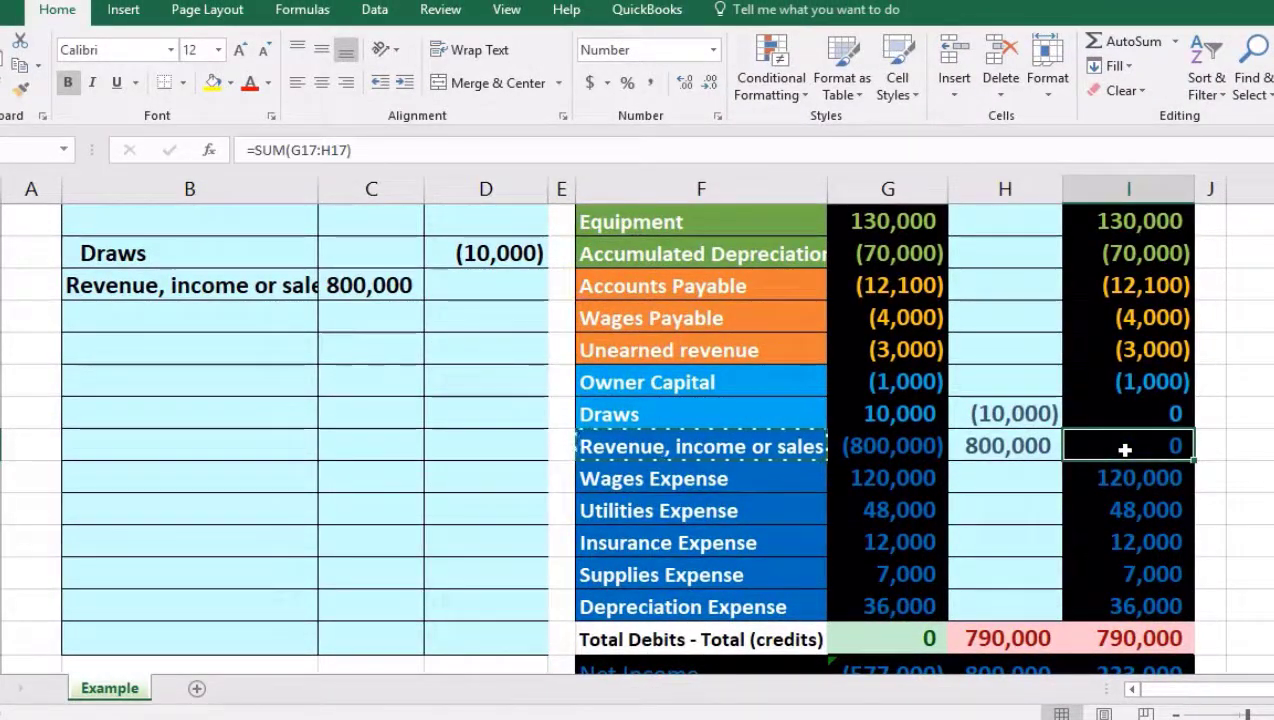
Copy the Wages Expense account name, paste it as values into journal cell B13 and indent it as a credit line
{"action": "left_click", "coordinate": [840, 486]}
{"action": "left_click_drag", "start_coordinate": [840, 486], "coordinate": [831, 596]}
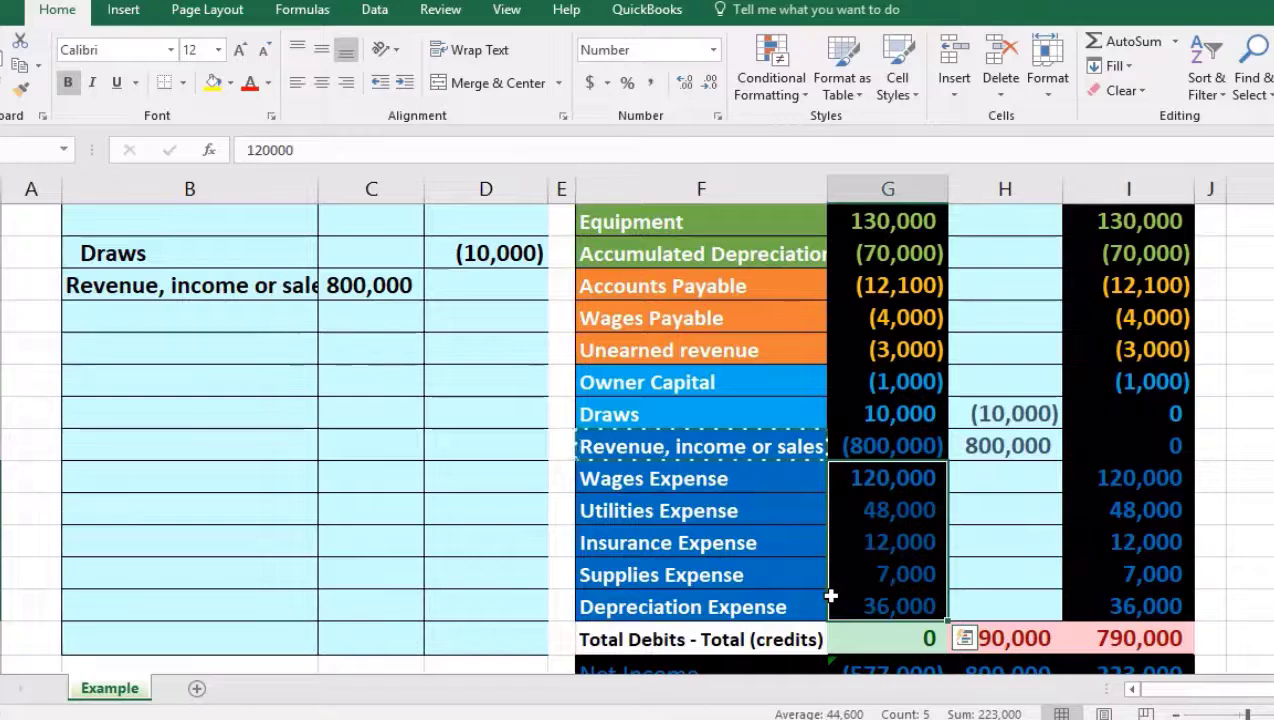
{"action": "left_click", "coordinate": [794, 487]}
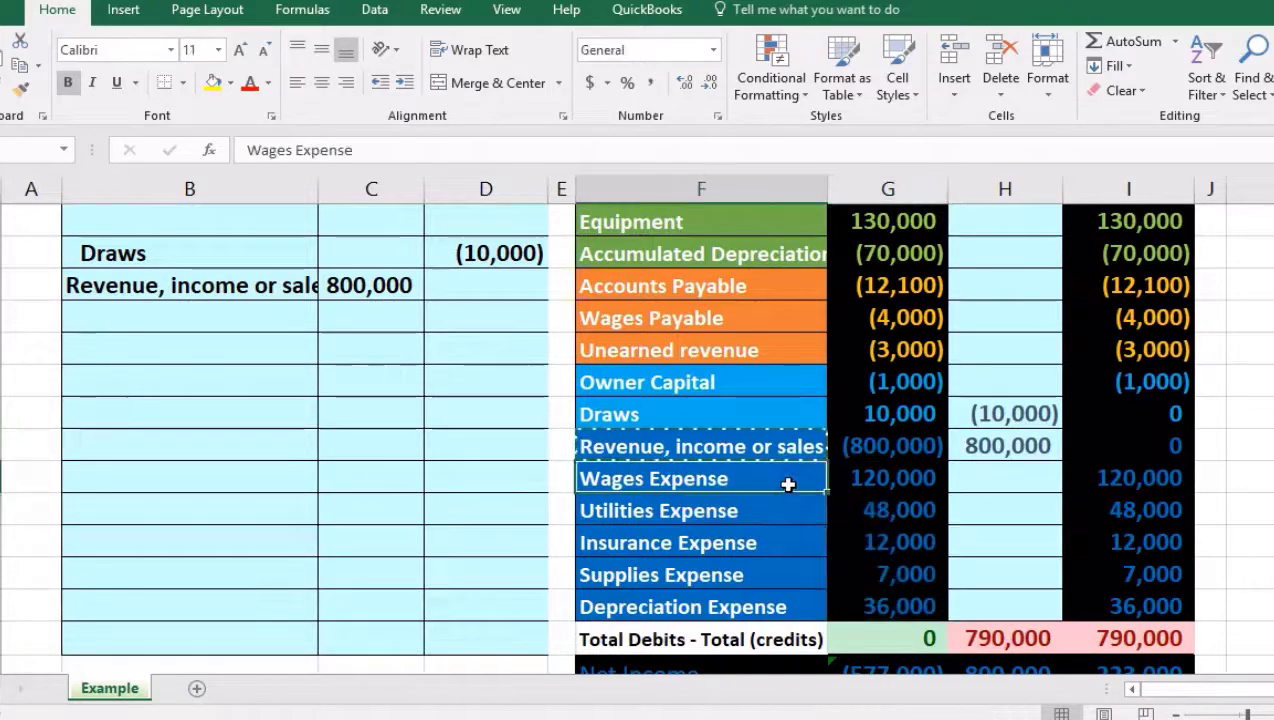
{"action": "left_click", "coordinate": [850, 478]}
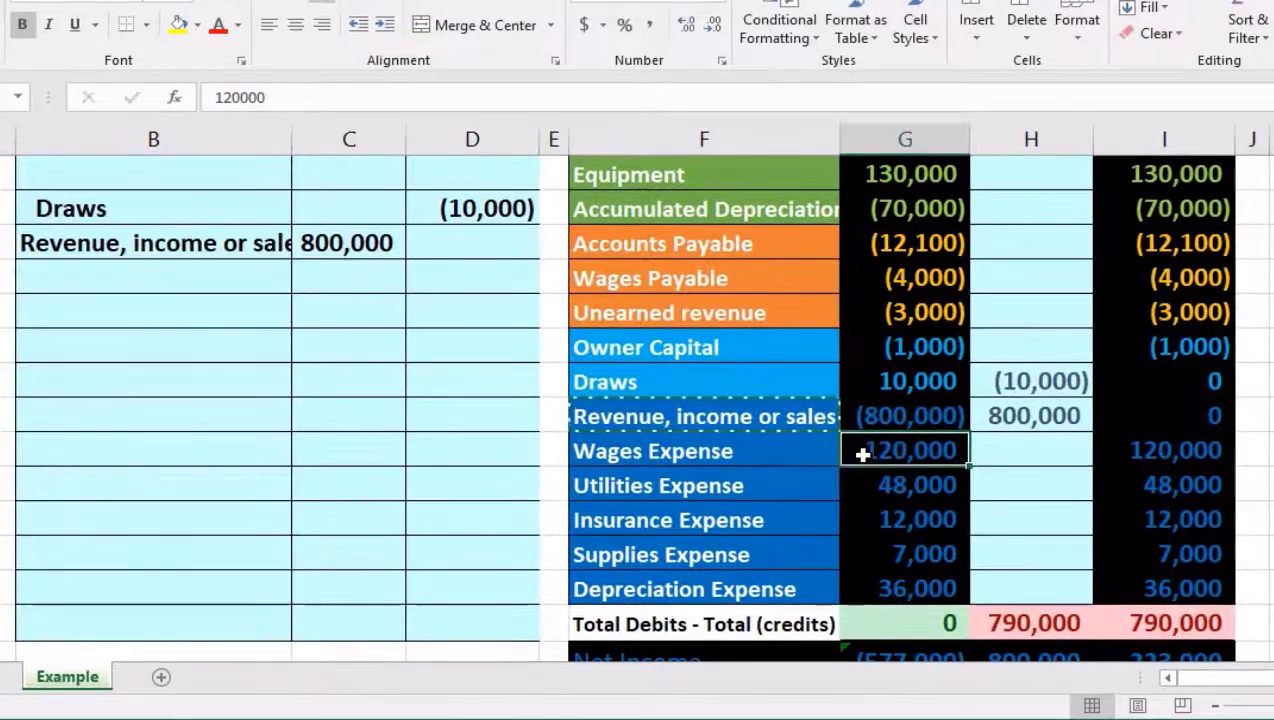
{"action": "left_click", "coordinate": [835, 453]}
{"action": "left_click", "coordinate": [769, 451]}
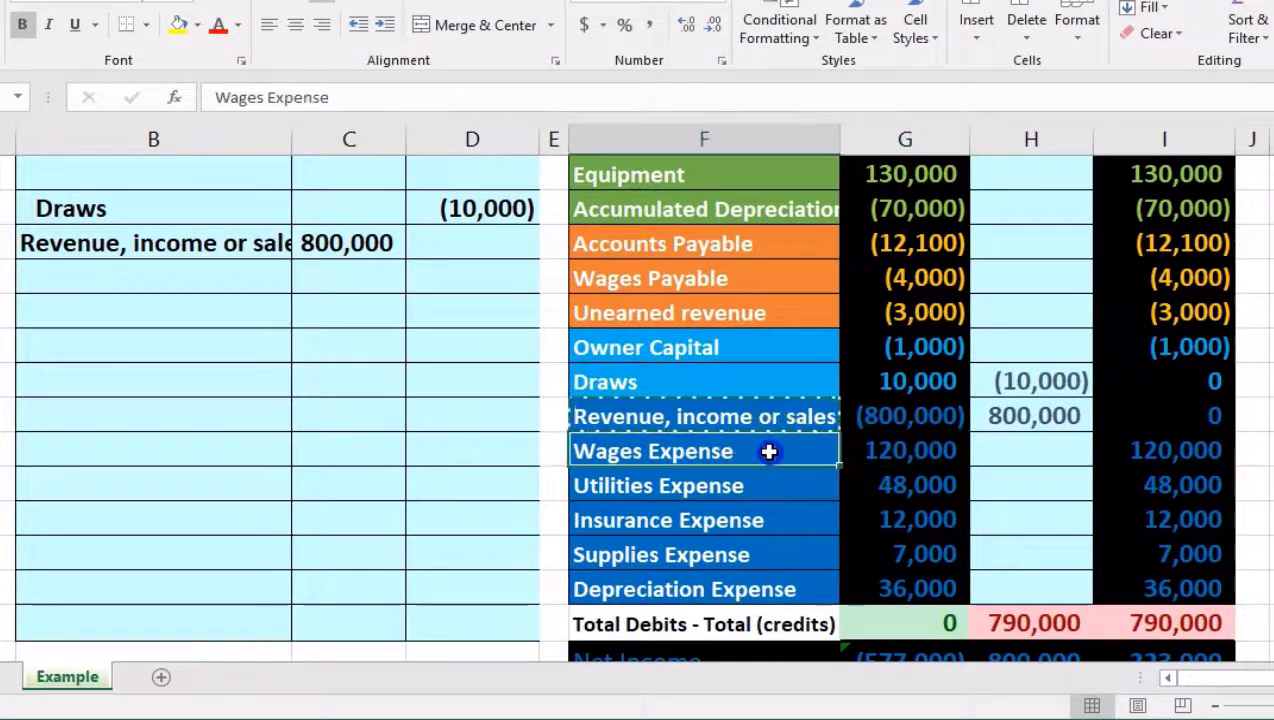
{"action": "right_click", "coordinate": [769, 451]}
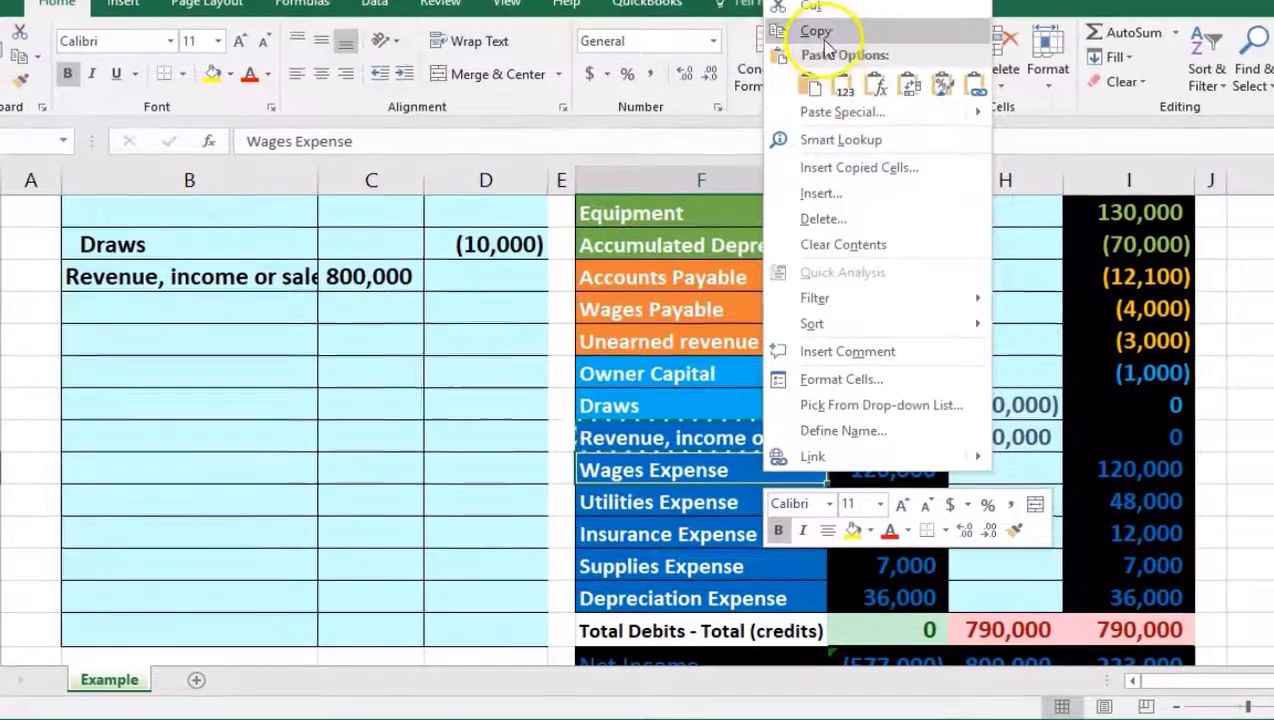
{"action": "left_click", "coordinate": [826, 2]}
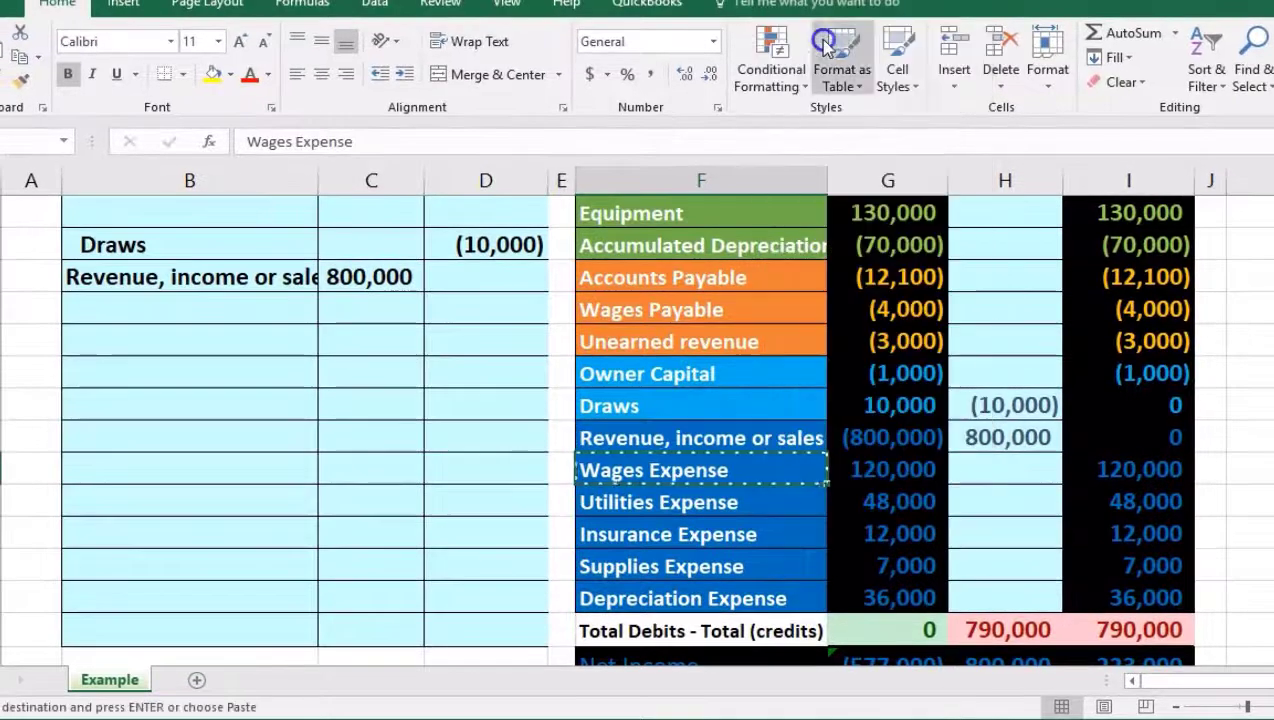
{"action": "left_click", "coordinate": [246, 298]}
{"action": "right_click", "coordinate": [248, 300]}
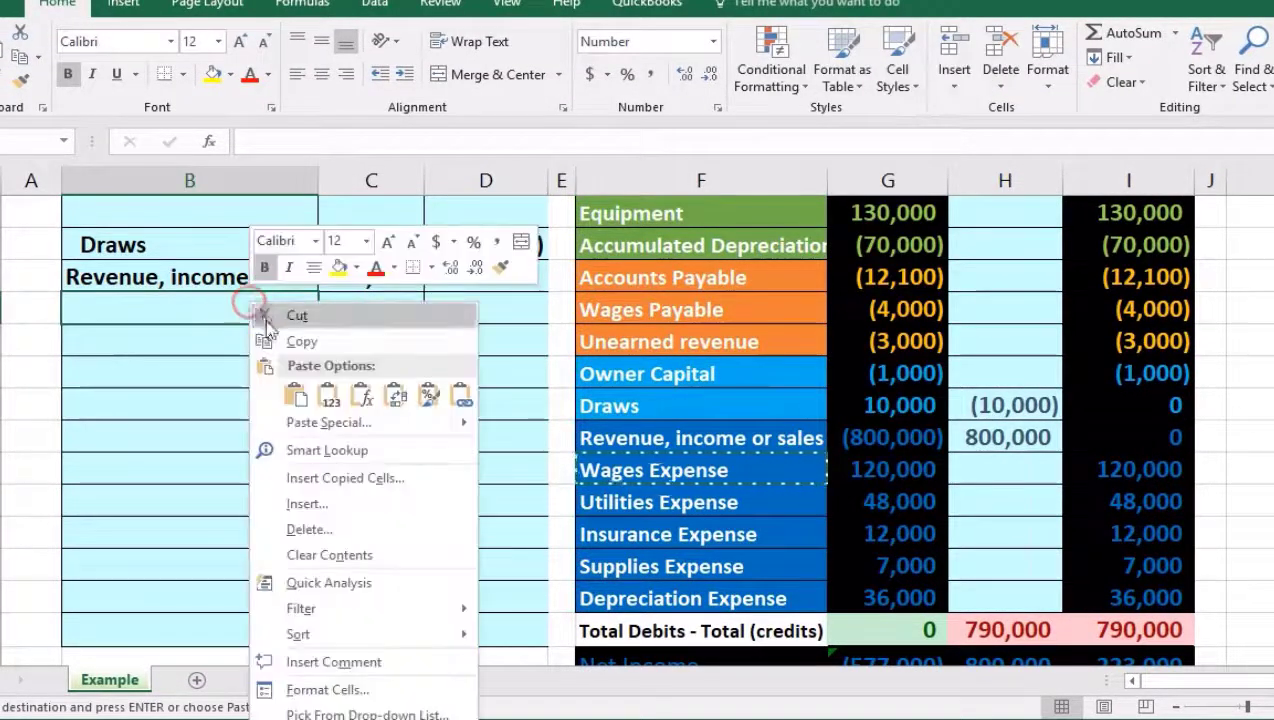
{"action": "left_click", "coordinate": [327, 396]}
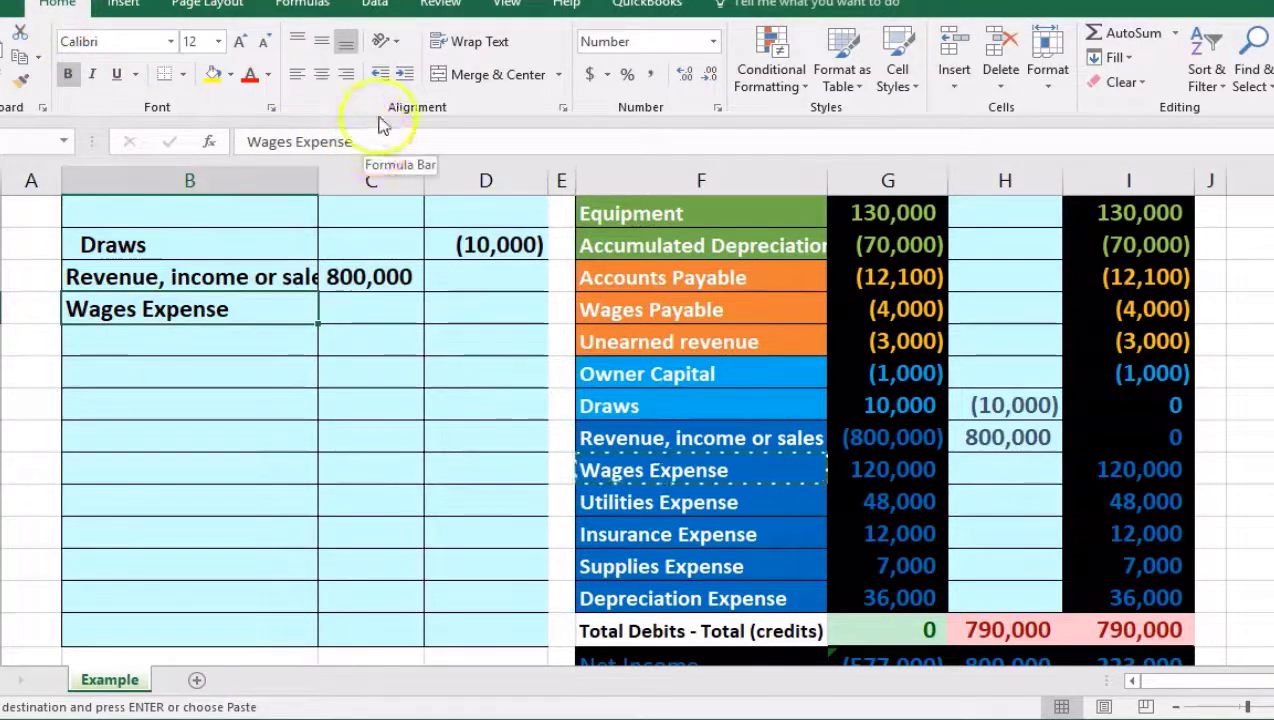
{"action": "left_click", "coordinate": [397, 80]}
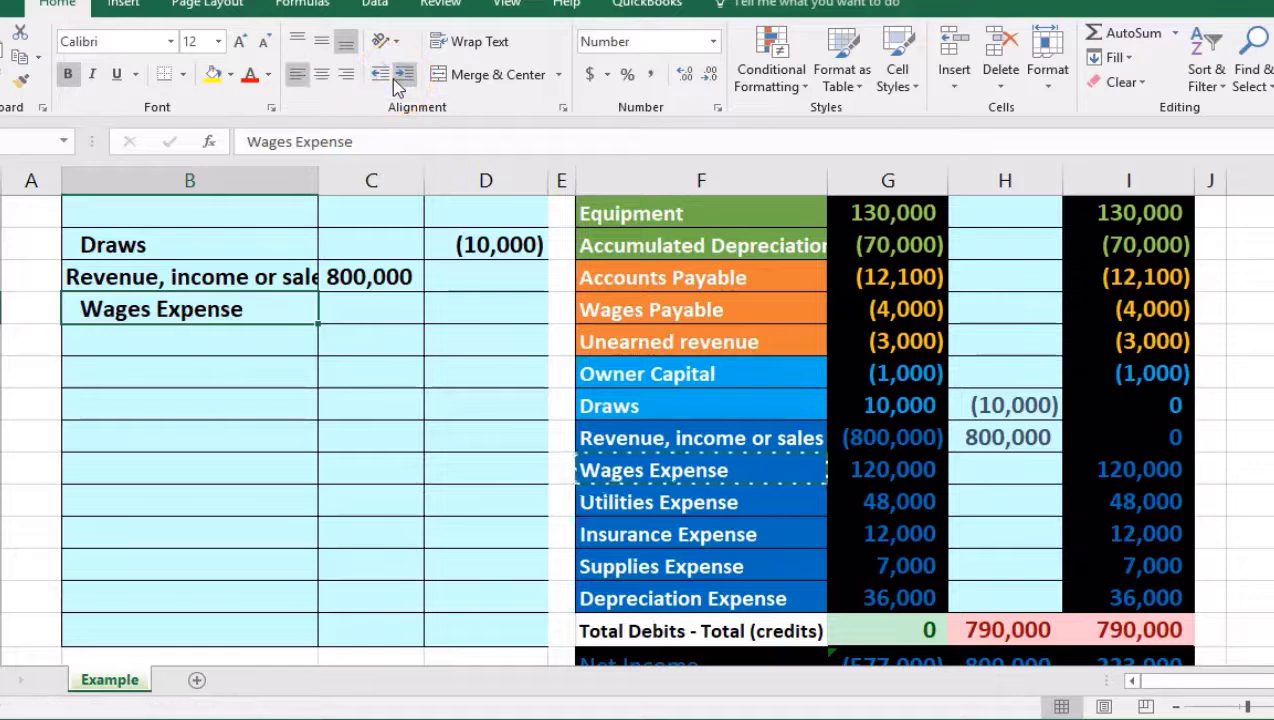
Enter -120000 in the credit column of the Wages Expense journal line, cell D13
{"action": "left_click", "coordinate": [465, 302]}
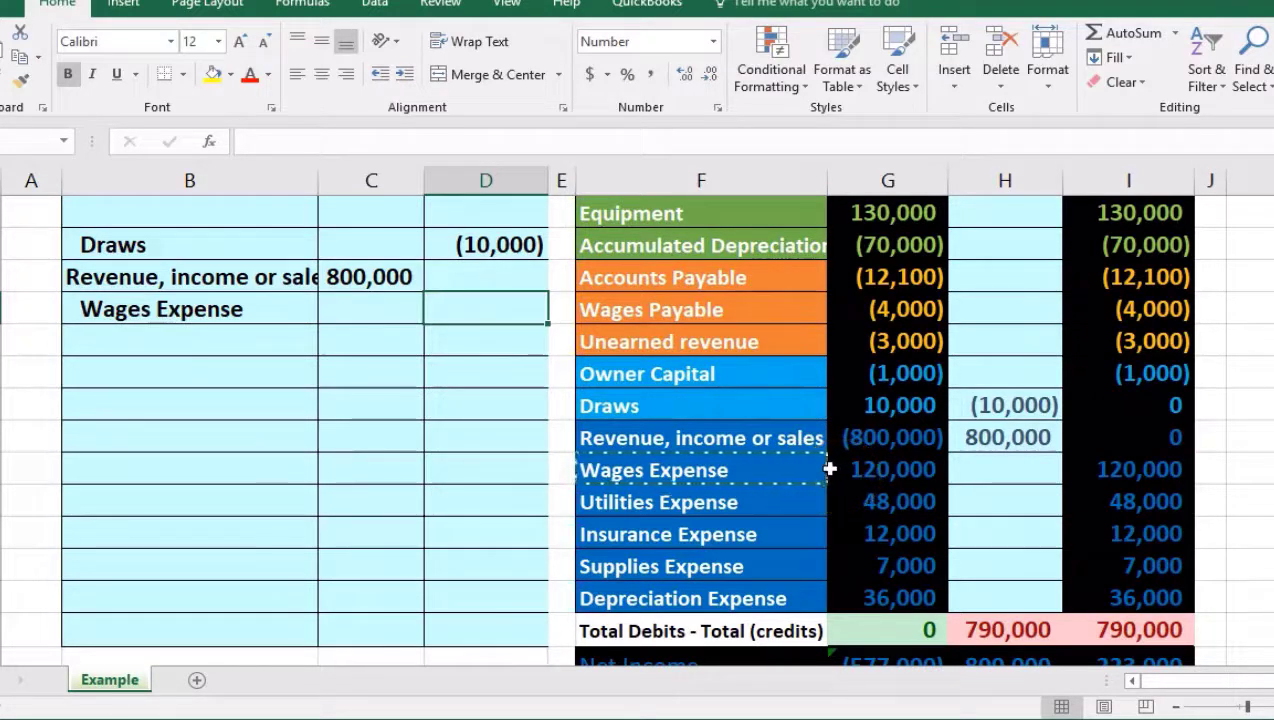
{"action": "left_click", "coordinate": [561, 320]}
{"action": "type", "text": "-12000"}
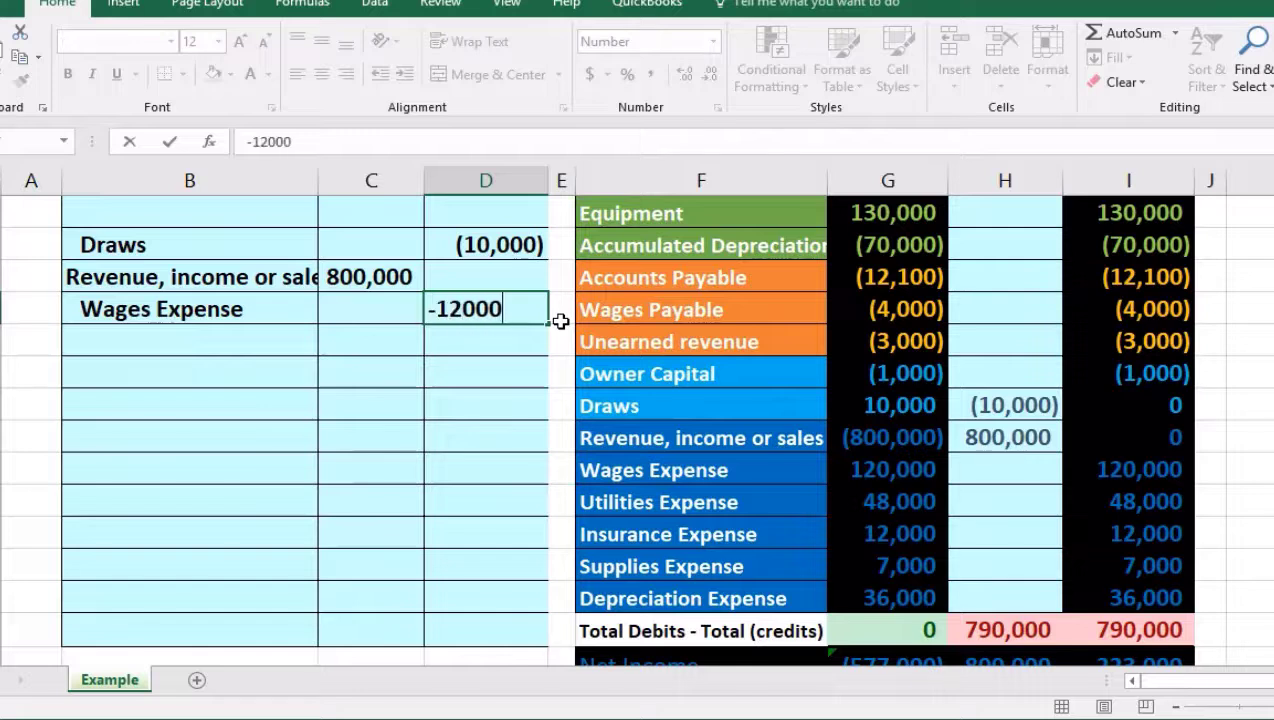
{"action": "type", "text": "0"}
{"action": "key", "text": "Return"}
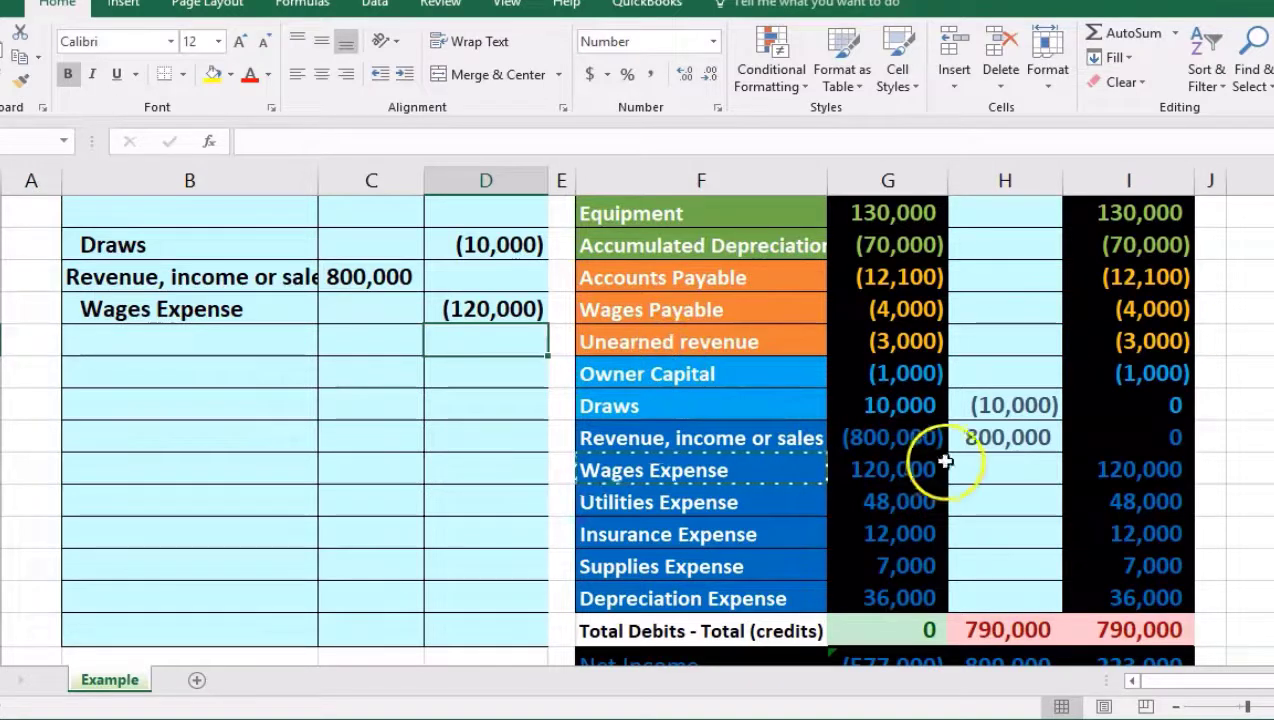
Post the wages credit to the closing entries column by entering =D13 in the Wages Expense row, cell H18
{"action": "left_click", "coordinate": [983, 470]}
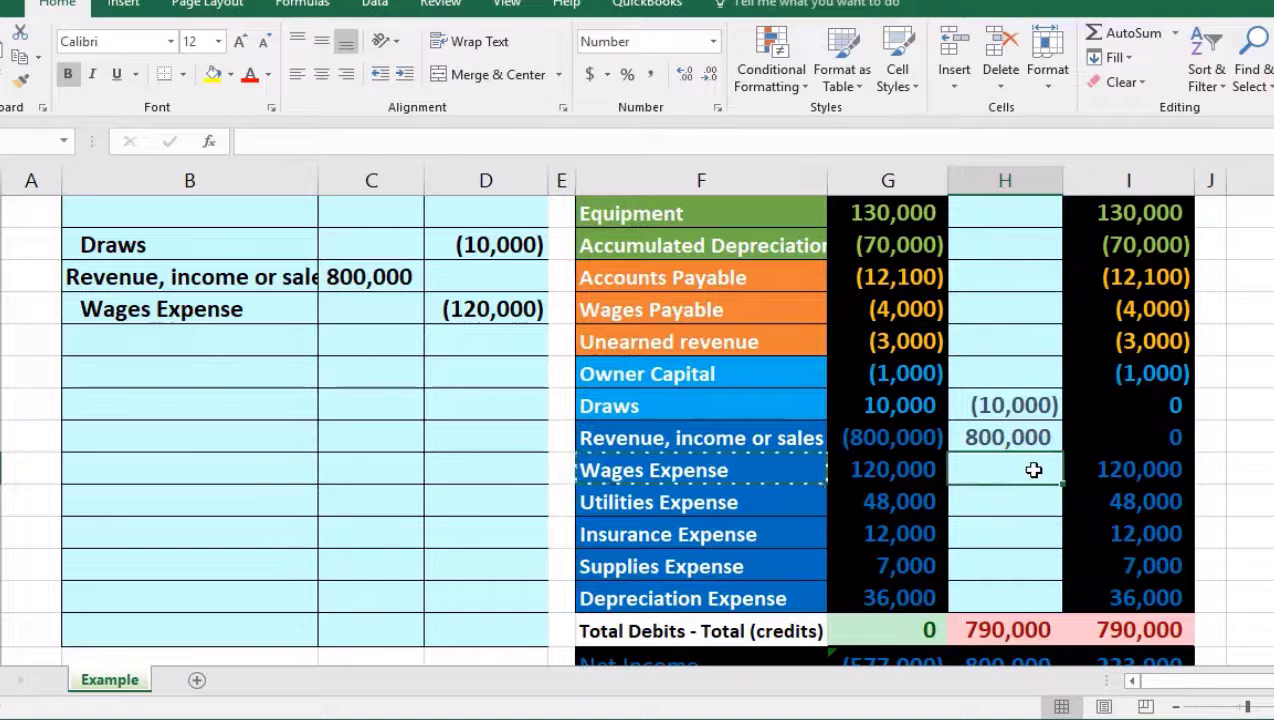
{"action": "type", "text": "="}
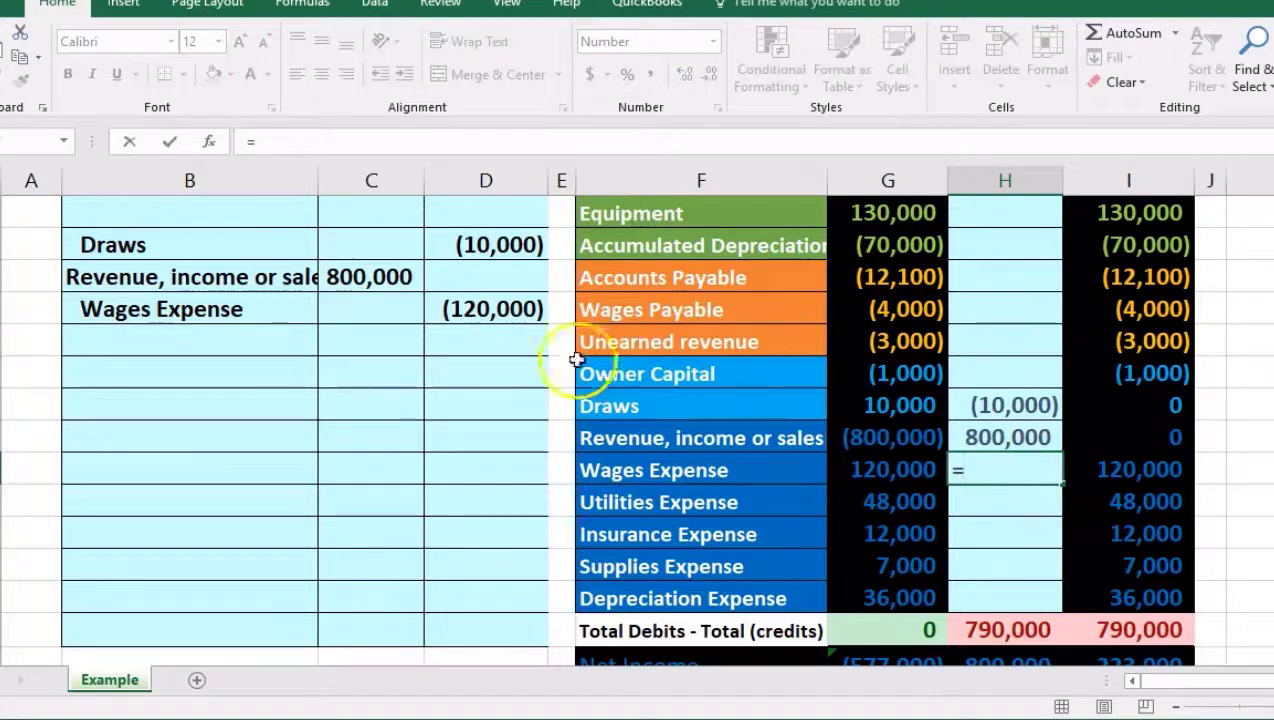
{"action": "left_click", "coordinate": [486, 309]}
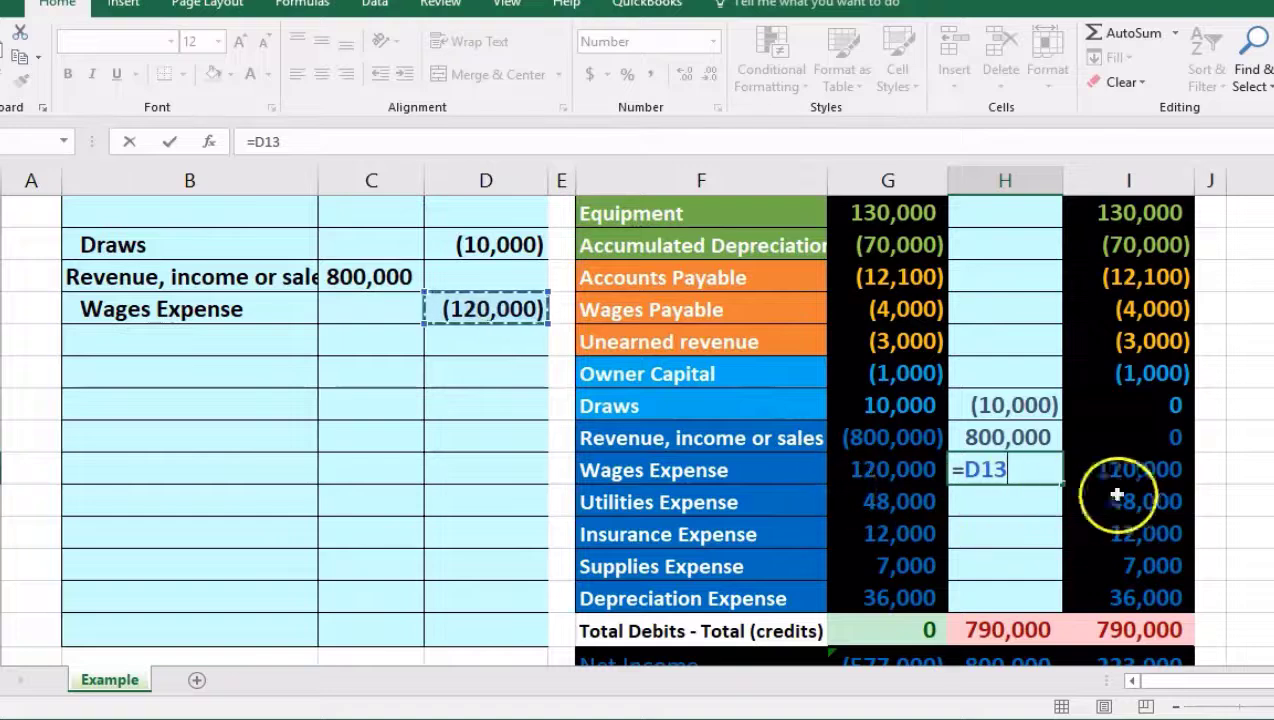
{"action": "key", "text": "Return"}
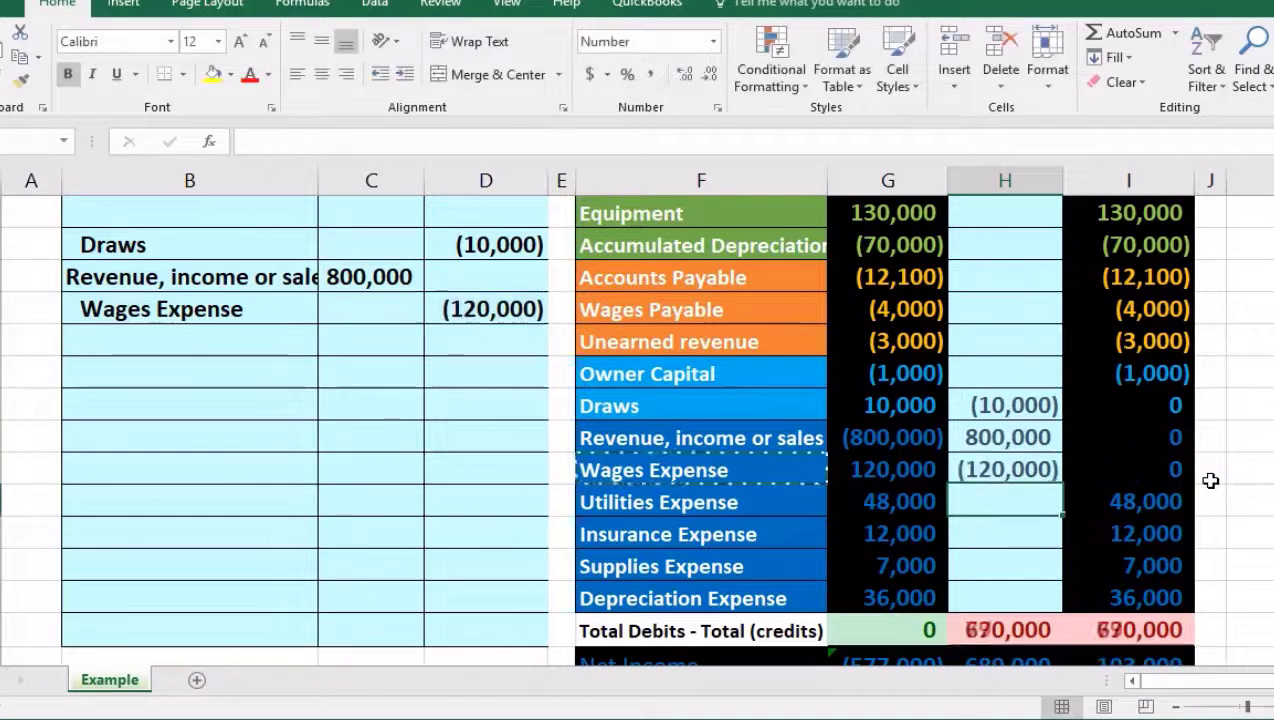
{"action": "left_click", "coordinate": [1188, 472]}
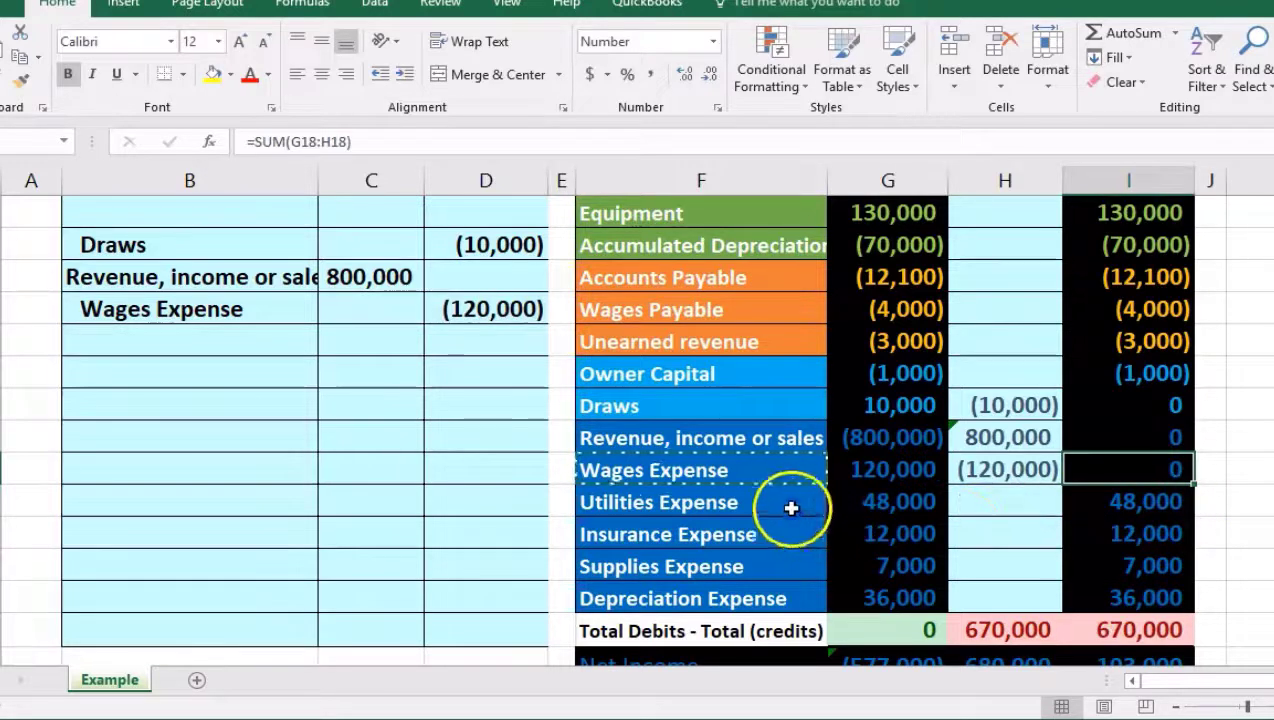
Copy the Utilities Expense account name, paste it as values into journal cell B14 and indent it as a credit line
{"action": "left_click_drag", "start_coordinate": [791, 506], "coordinate": [848, 509]}
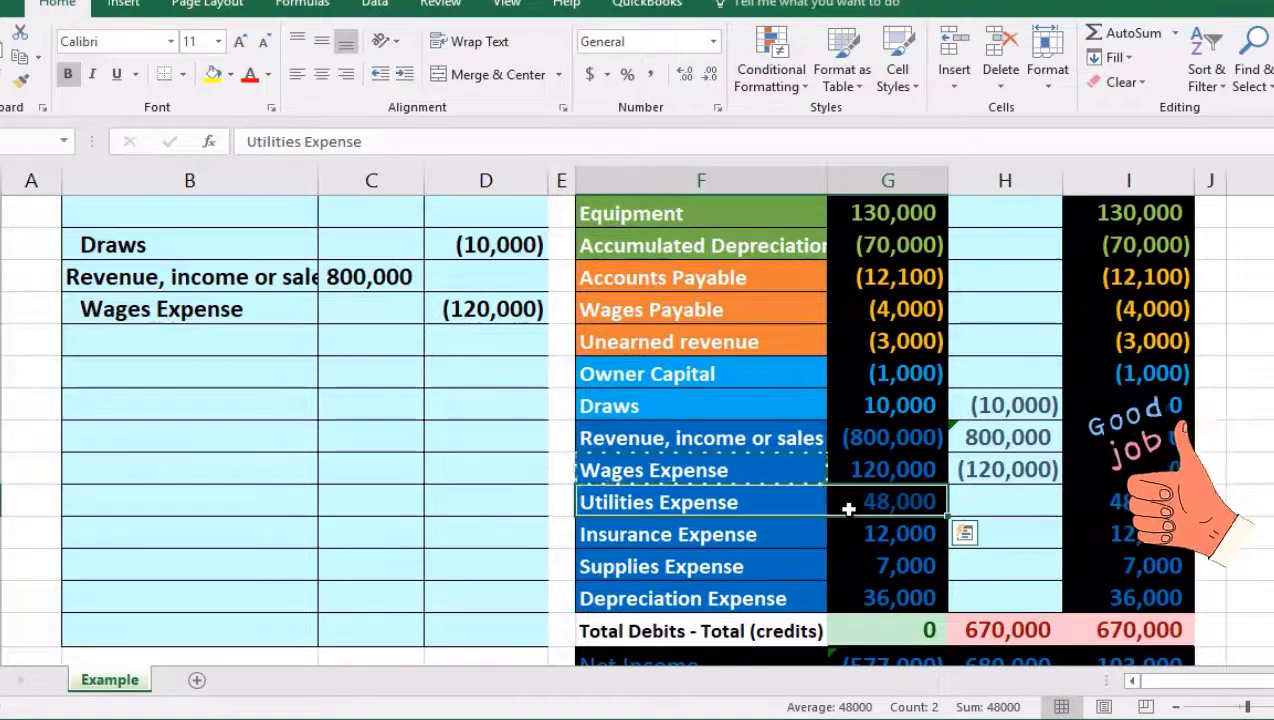
{"action": "left_click", "coordinate": [848, 509]}
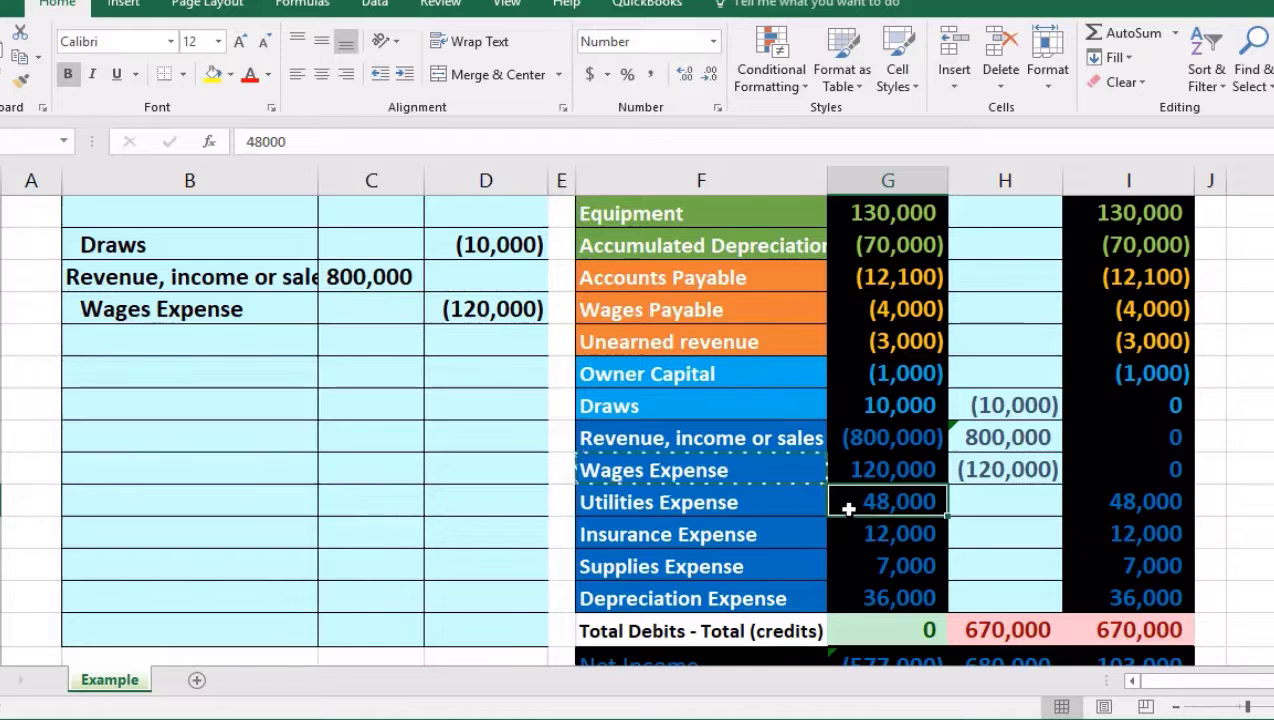
{"action": "left_click", "coordinate": [786, 503]}
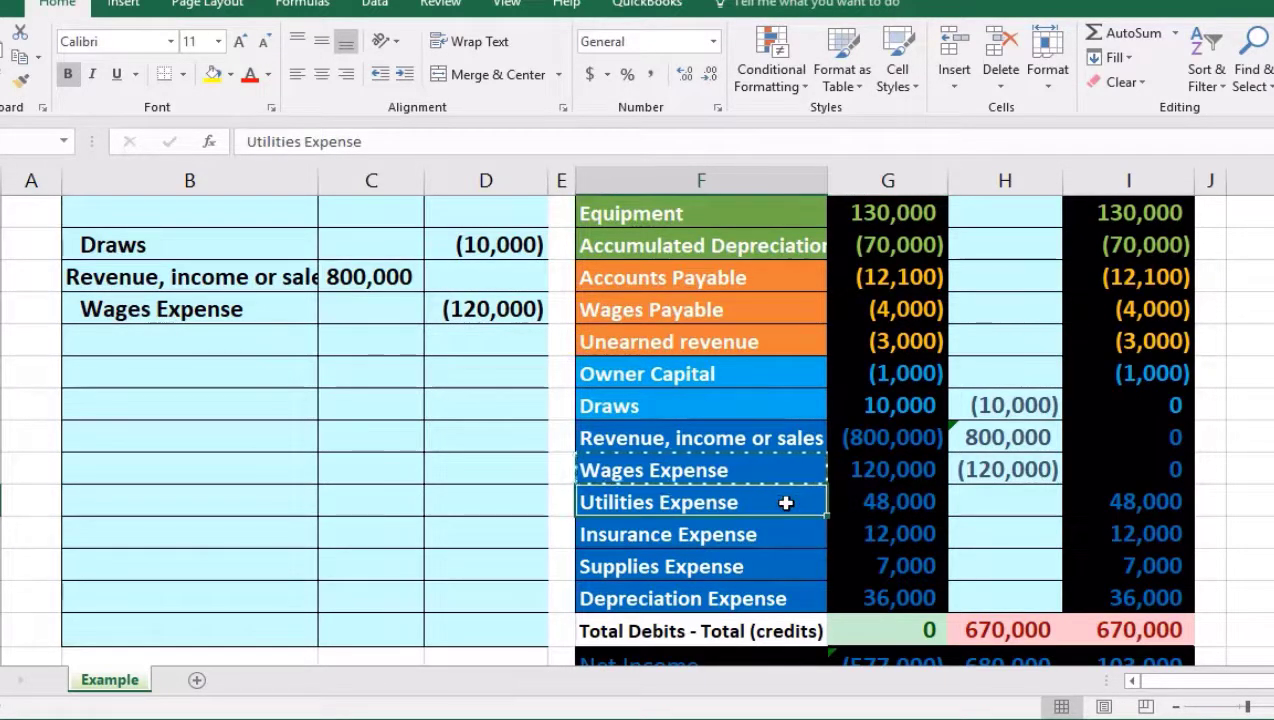
{"action": "right_click", "coordinate": [786, 503]}
{"action": "left_click", "coordinate": [845, 60]}
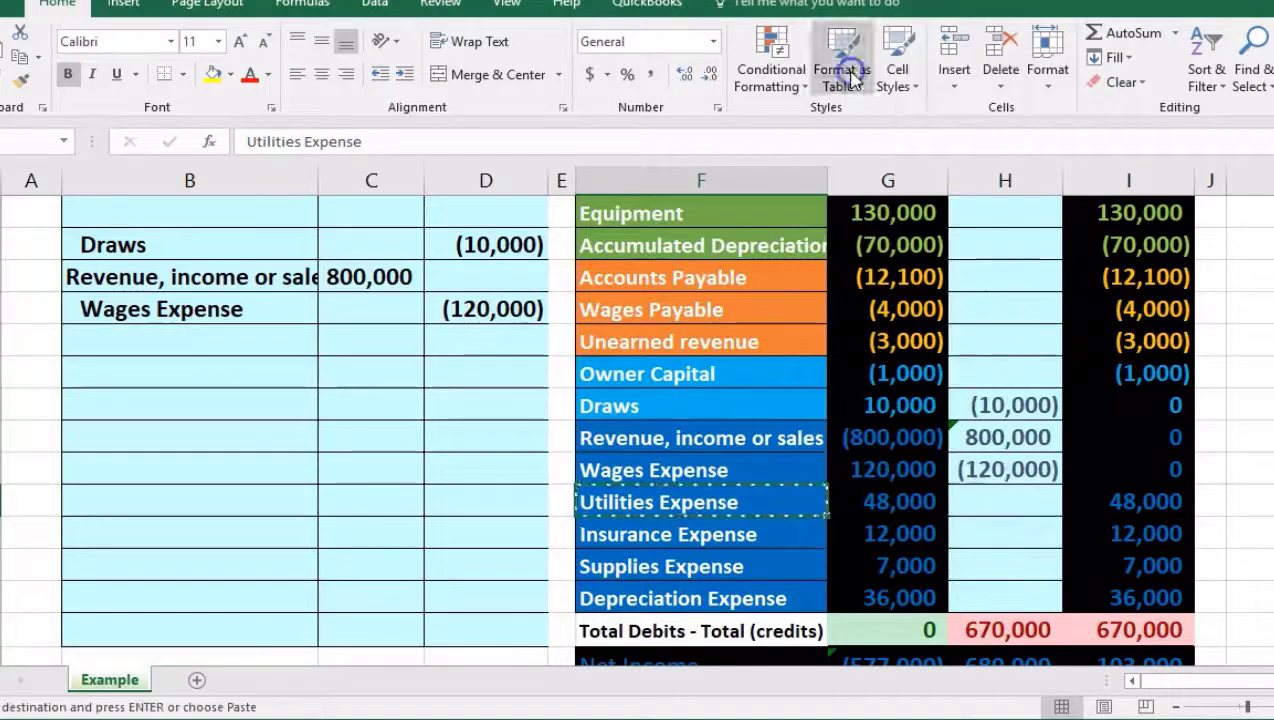
{"action": "left_click", "coordinate": [227, 338]}
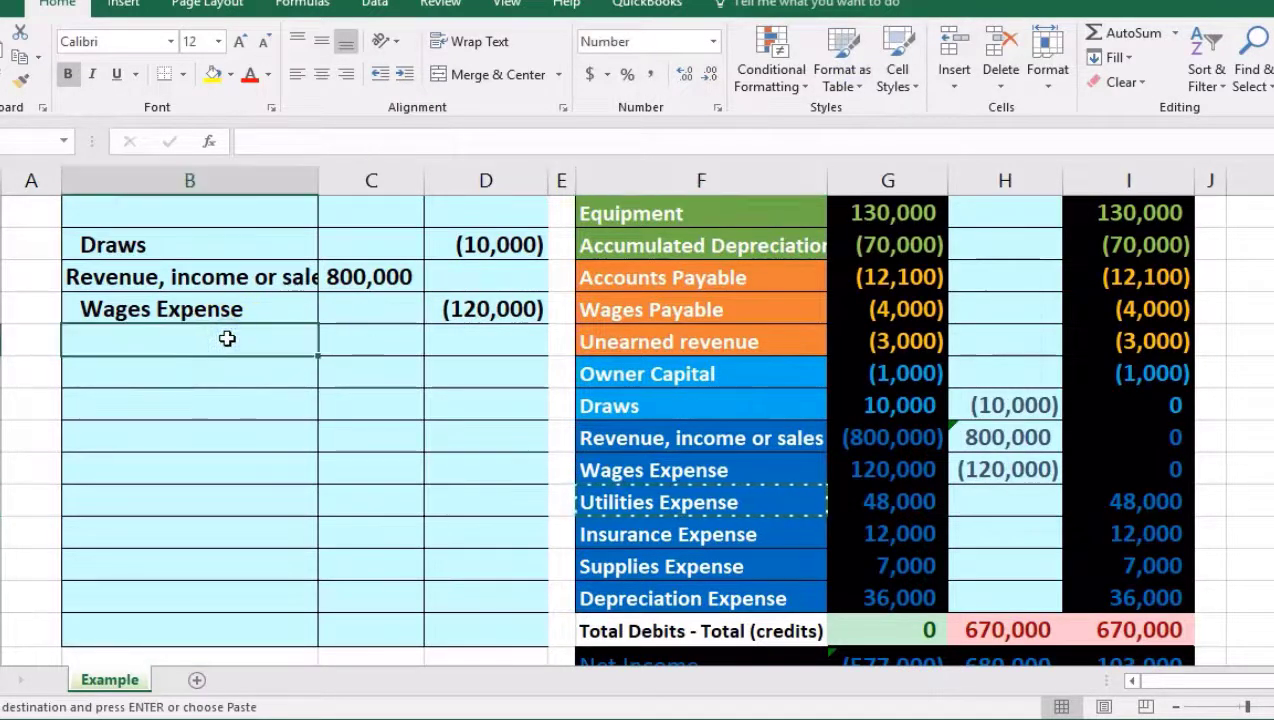
{"action": "right_click", "coordinate": [227, 338]}
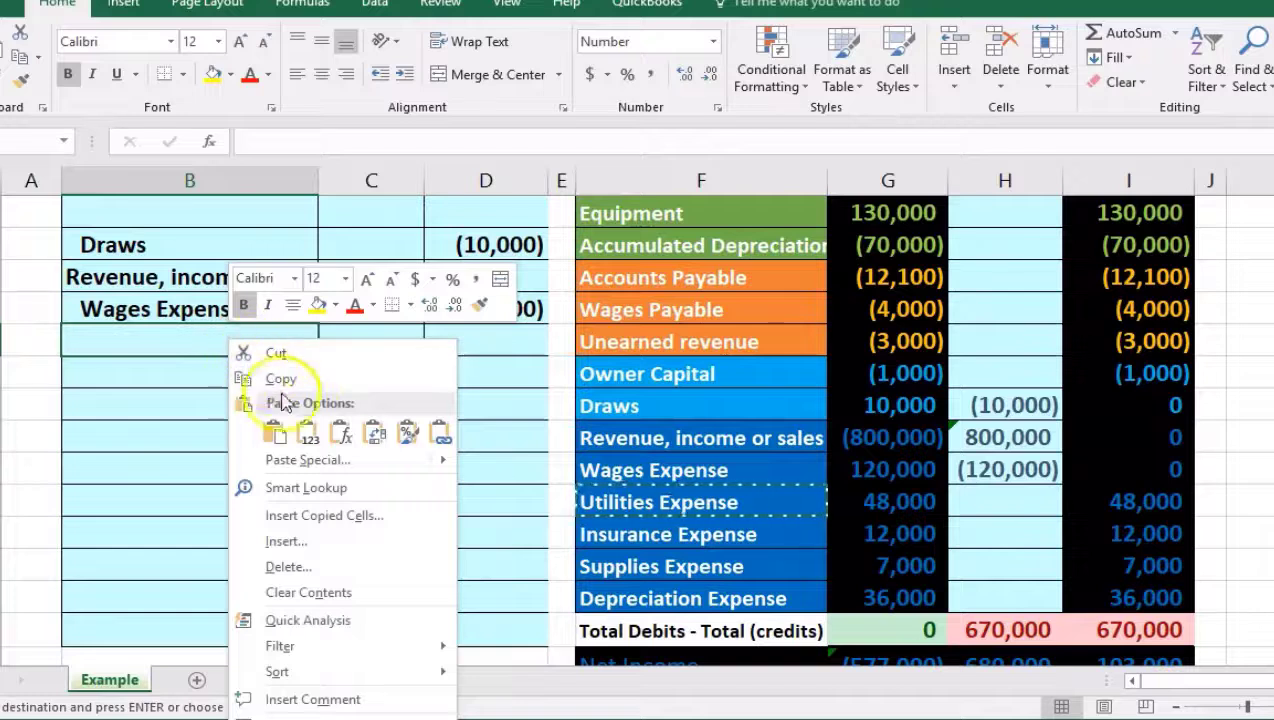
{"action": "left_click", "coordinate": [307, 428]}
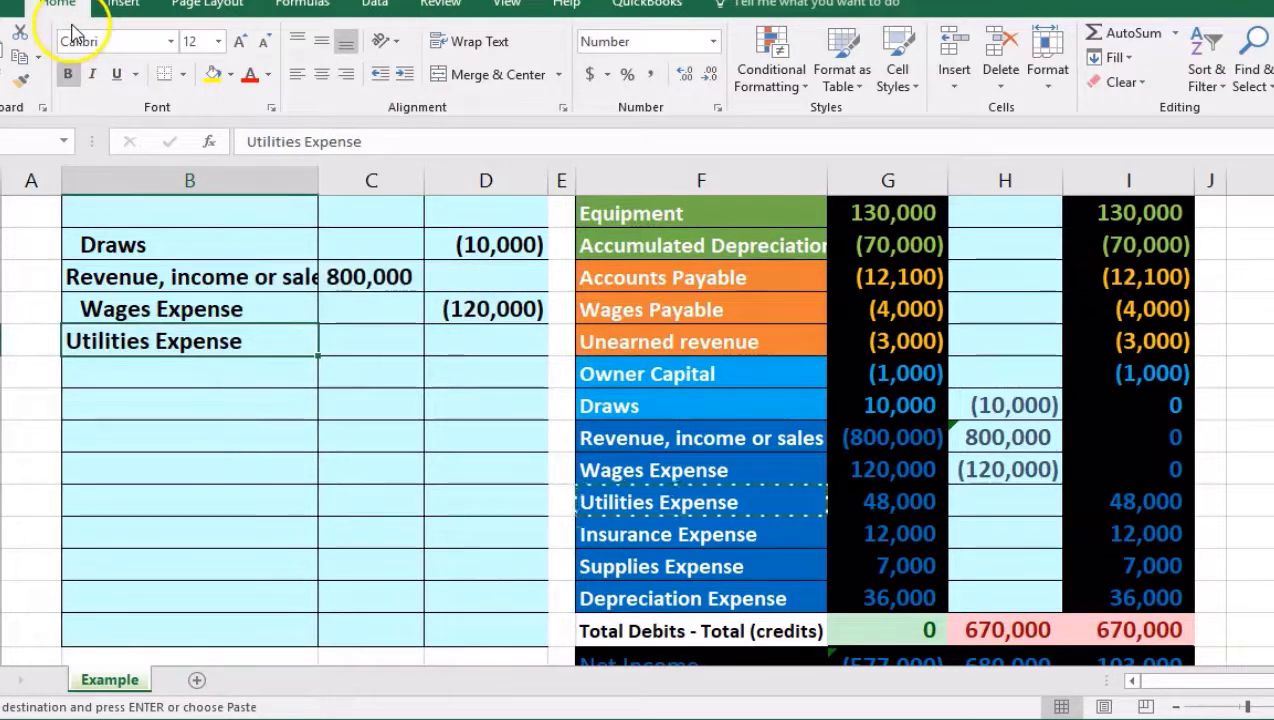
{"action": "left_click", "coordinate": [404, 75]}
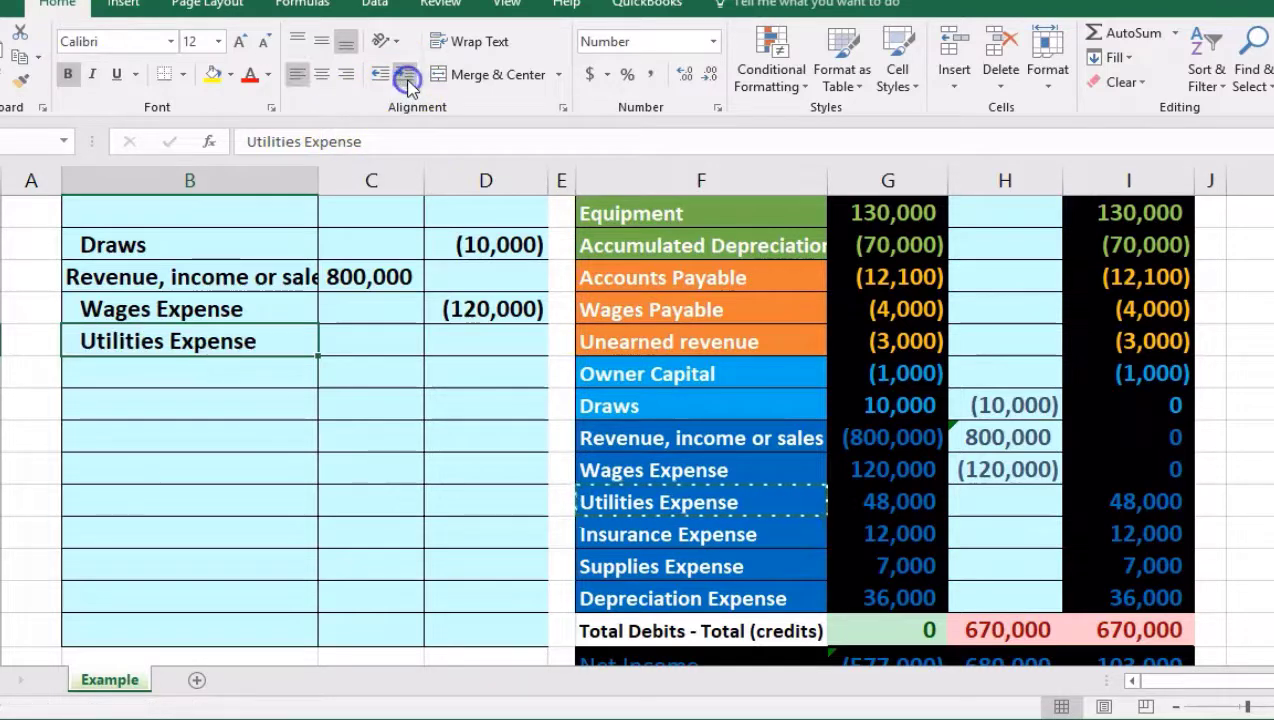
Enter -48000 in the credit column of the Utilities Expense journal line, cell D14
{"action": "left_click", "coordinate": [466, 334]}
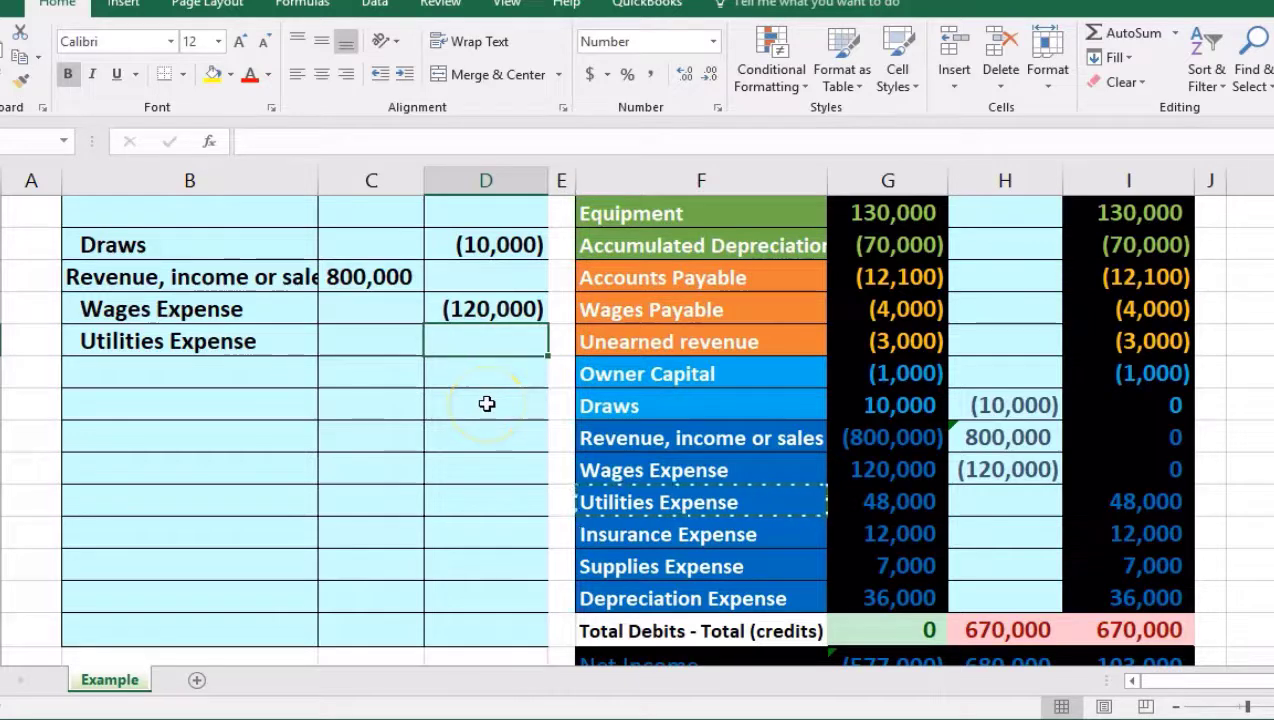
{"action": "type", "text": "-480"}
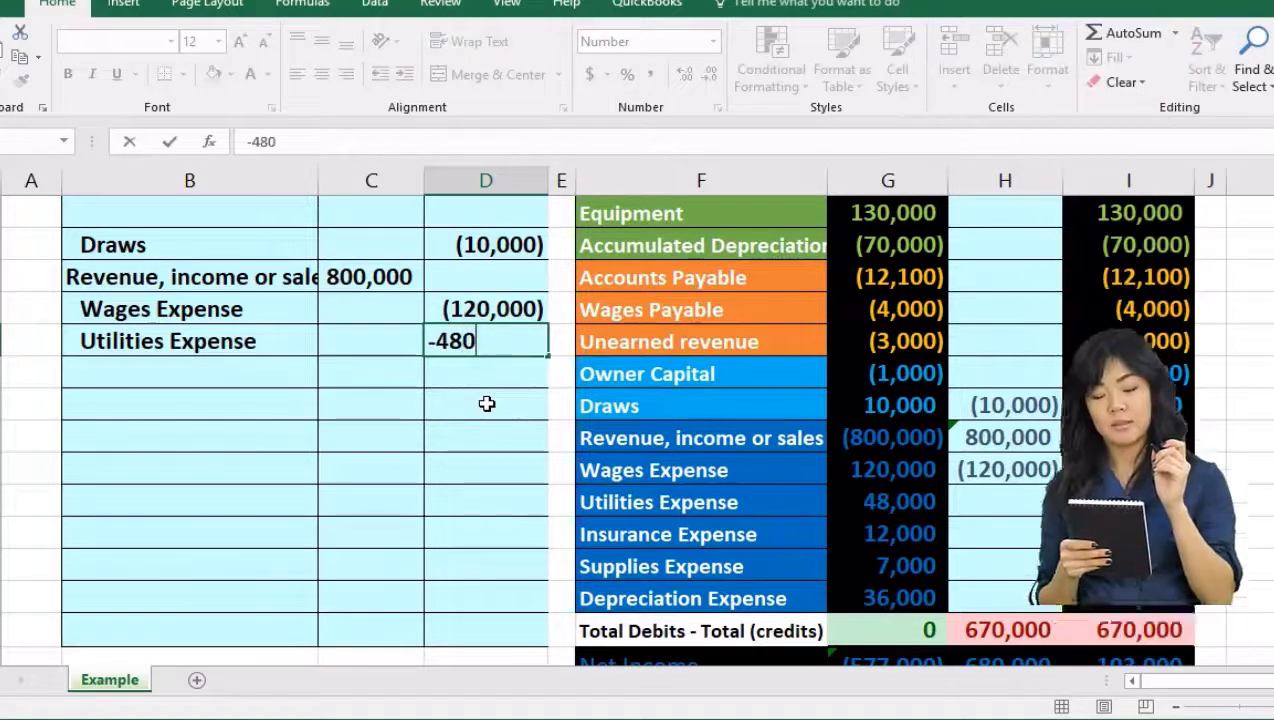
{"action": "type", "text": "00"}
{"action": "key", "text": "Return"}
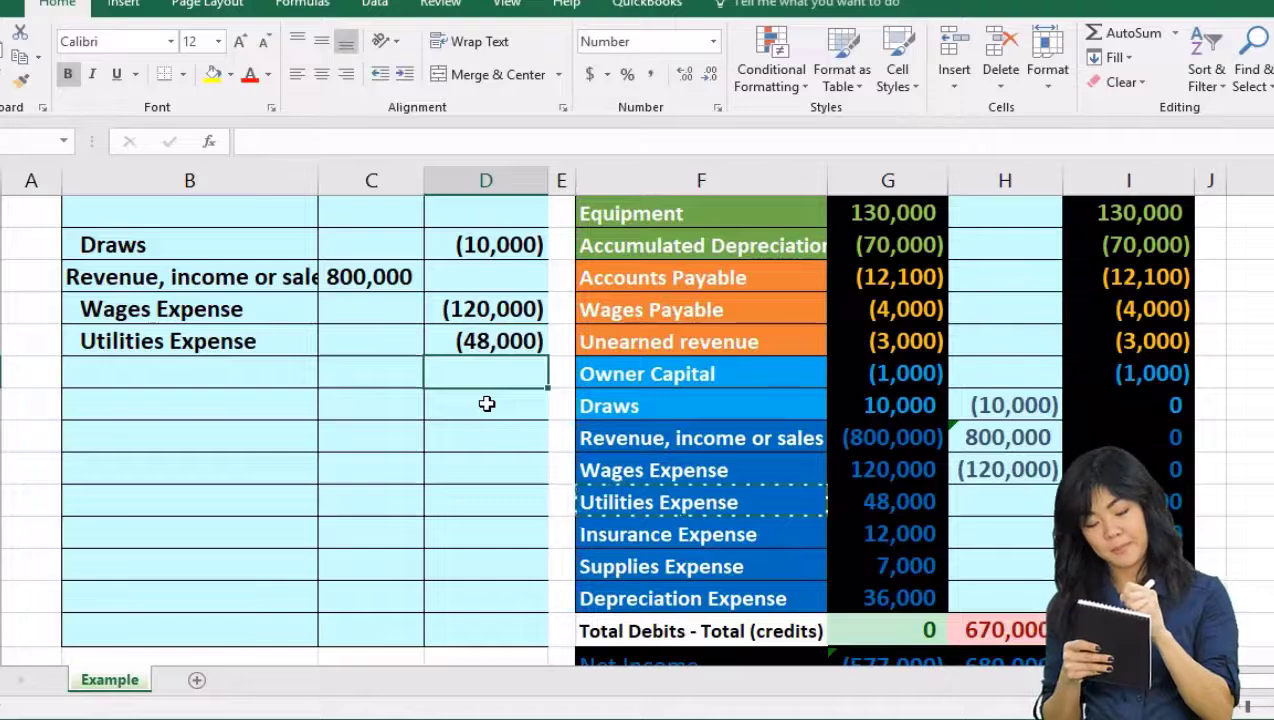
Post the utilities credit to the closing entries column by entering =D14 in the Utilities Expense row, cell H19
{"action": "left_click", "coordinate": [1027, 495]}
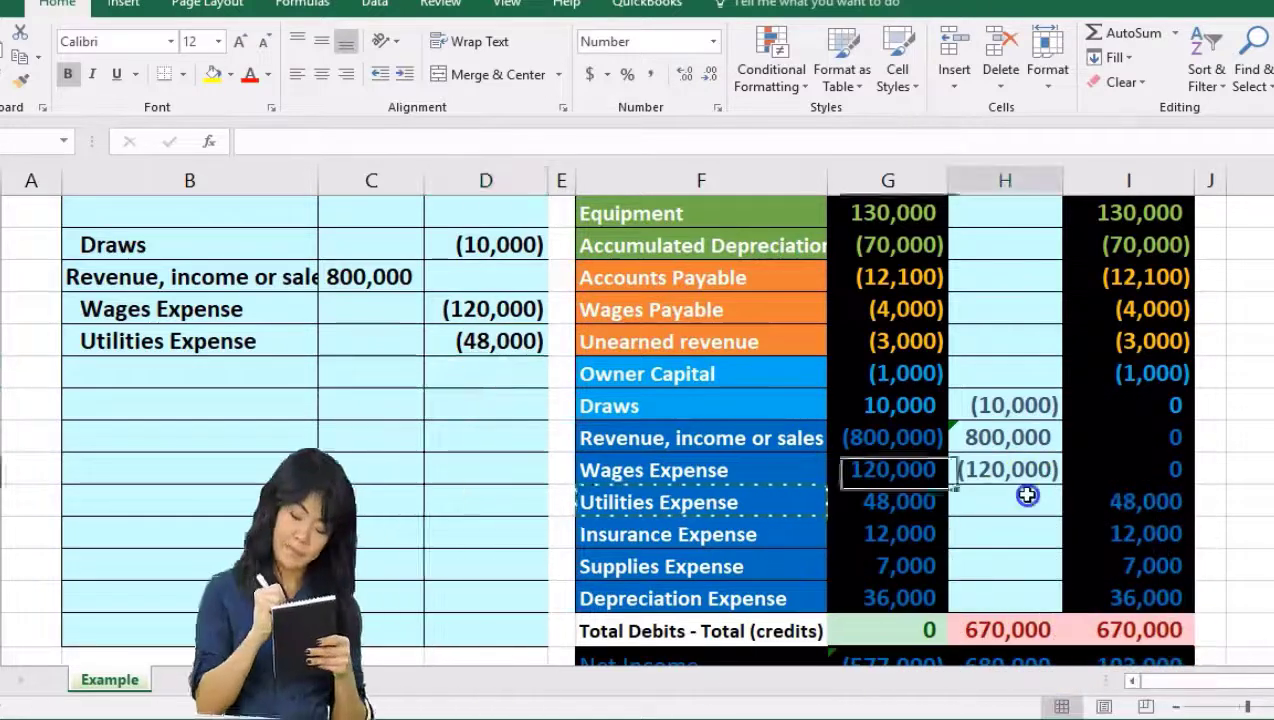
{"action": "left_click", "coordinate": [1027, 495]}
{"action": "left_click", "coordinate": [1030, 538]}
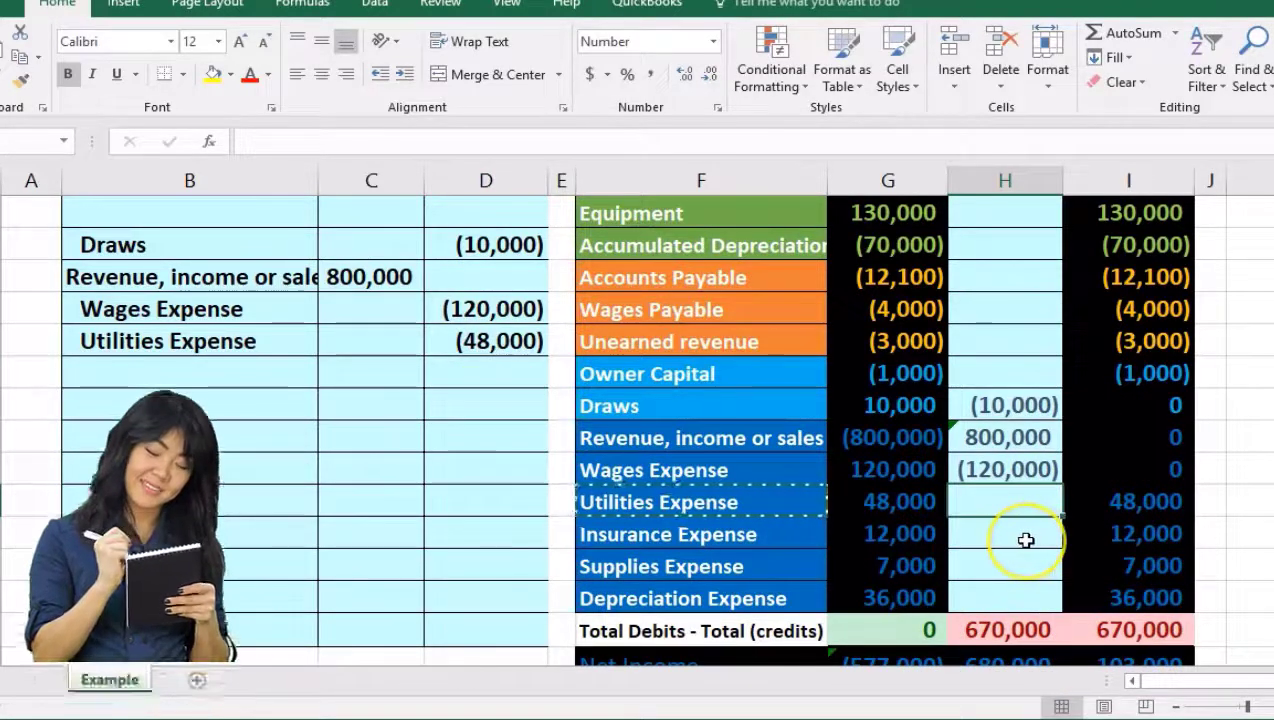
{"action": "type", "text": "="}
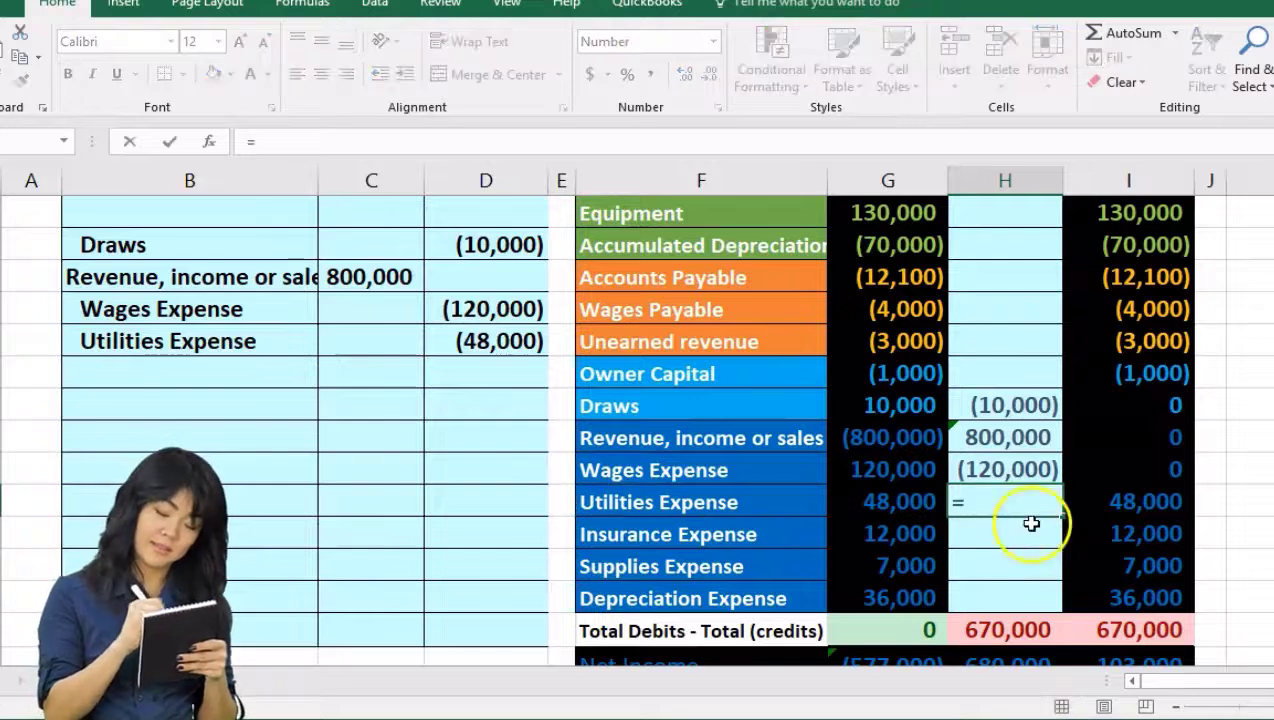
{"action": "left_click", "coordinate": [527, 343]}
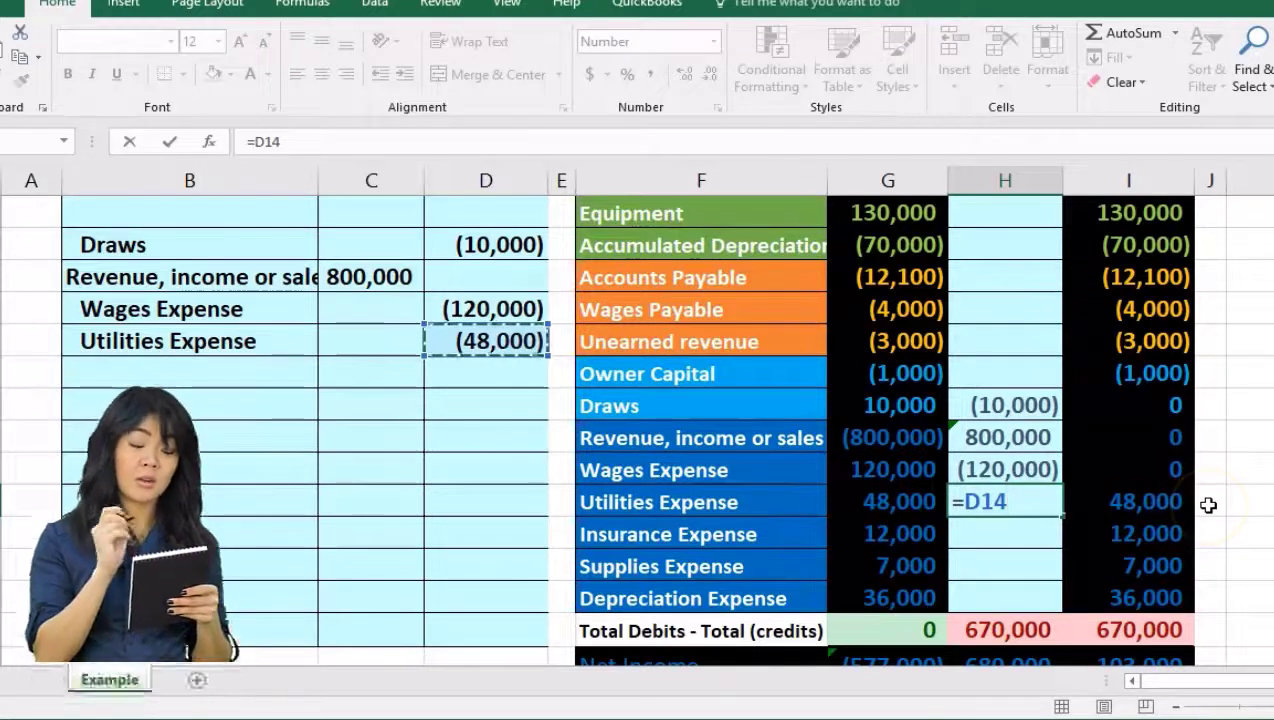
{"action": "key", "text": "Return"}
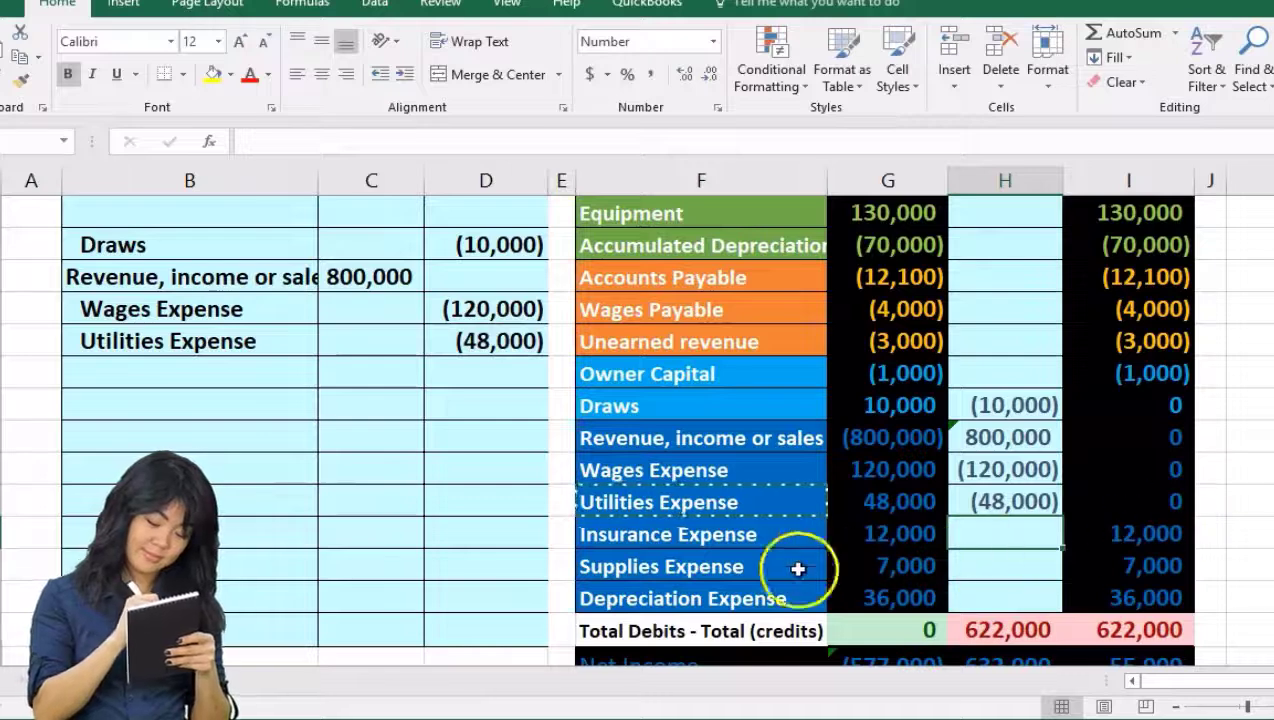
Copy the Insurance Expense account name from the trial balance and paste it as values into journal cell B15
{"action": "left_click", "coordinate": [747, 534]}
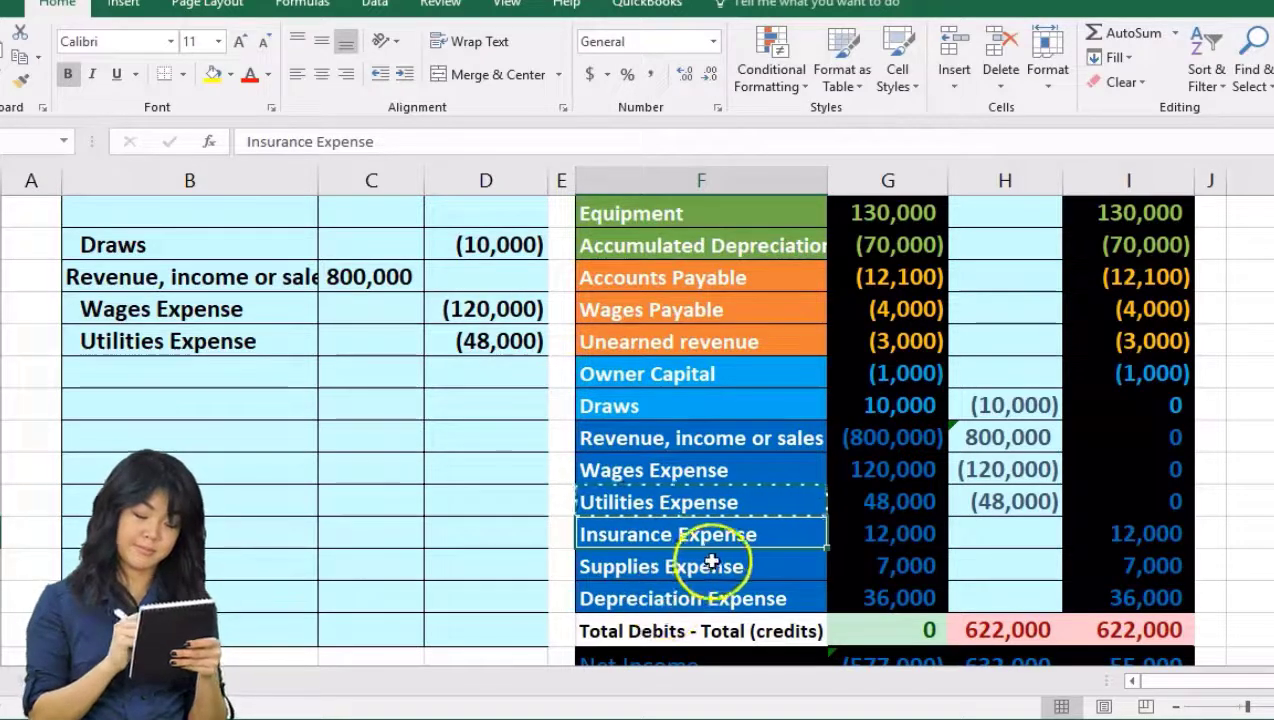
{"action": "right_click", "coordinate": [795, 537]}
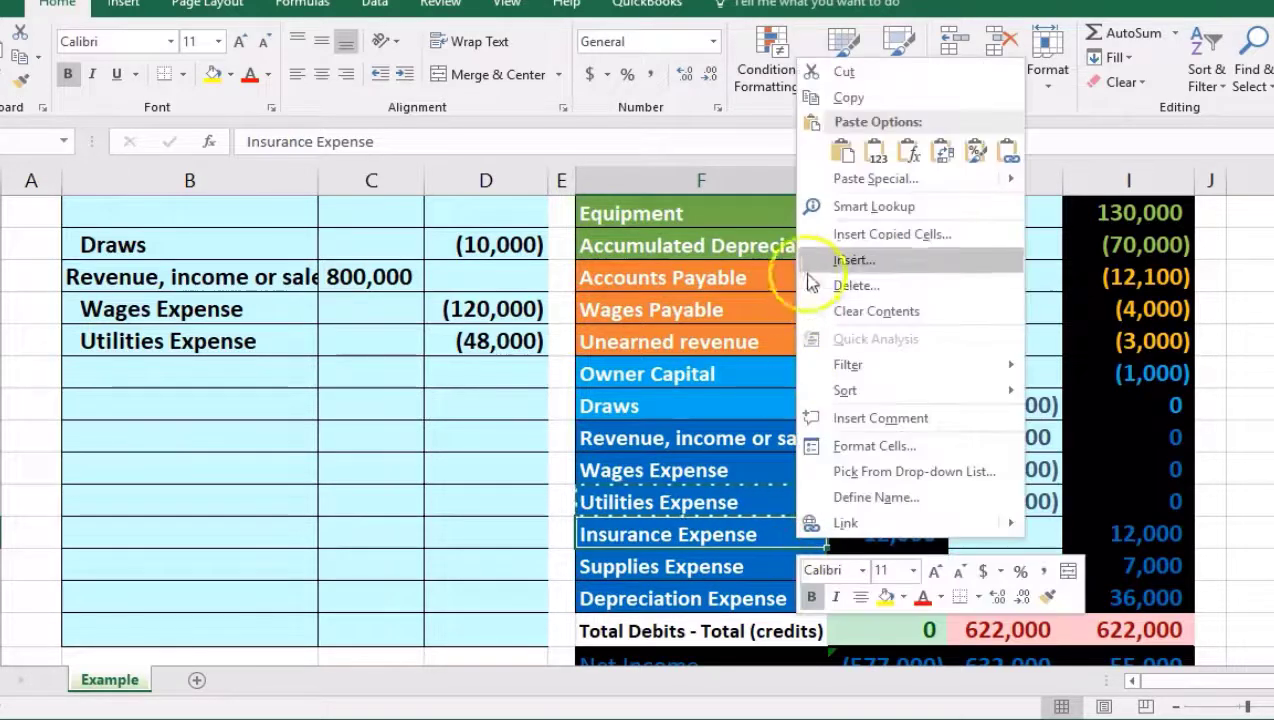
{"action": "left_click", "coordinate": [849, 99]}
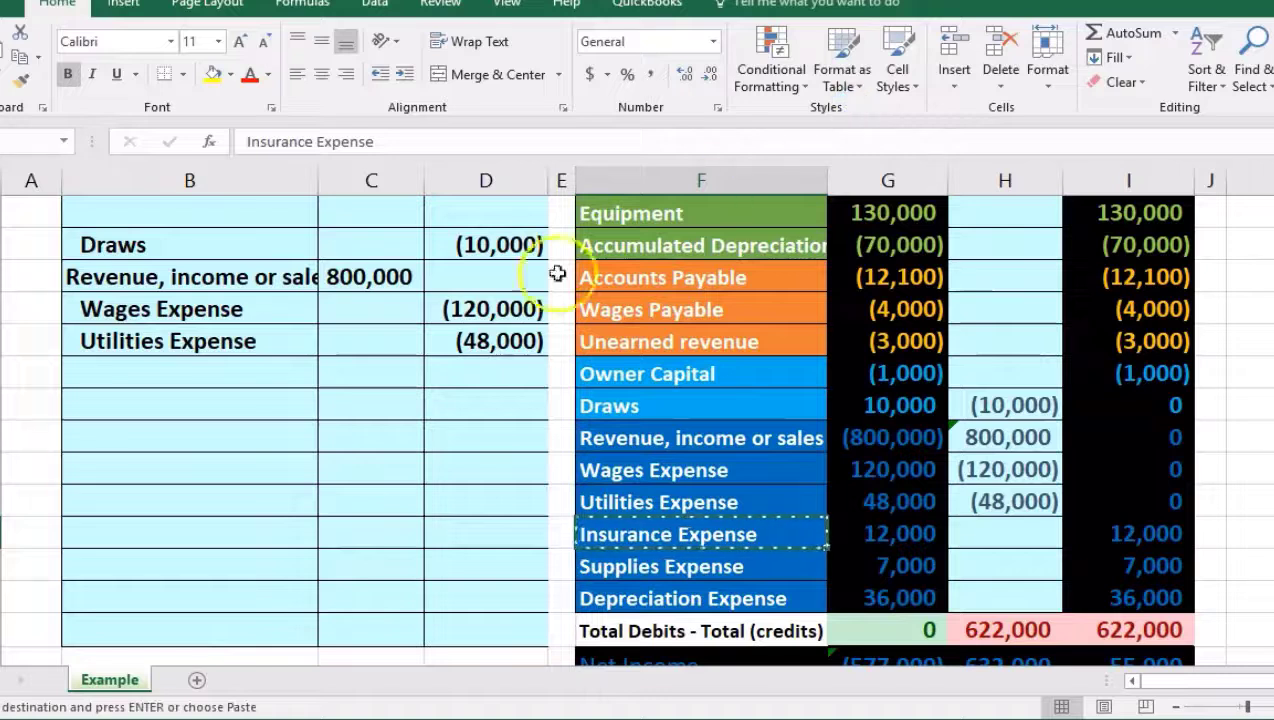
{"action": "left_click", "coordinate": [227, 375]}
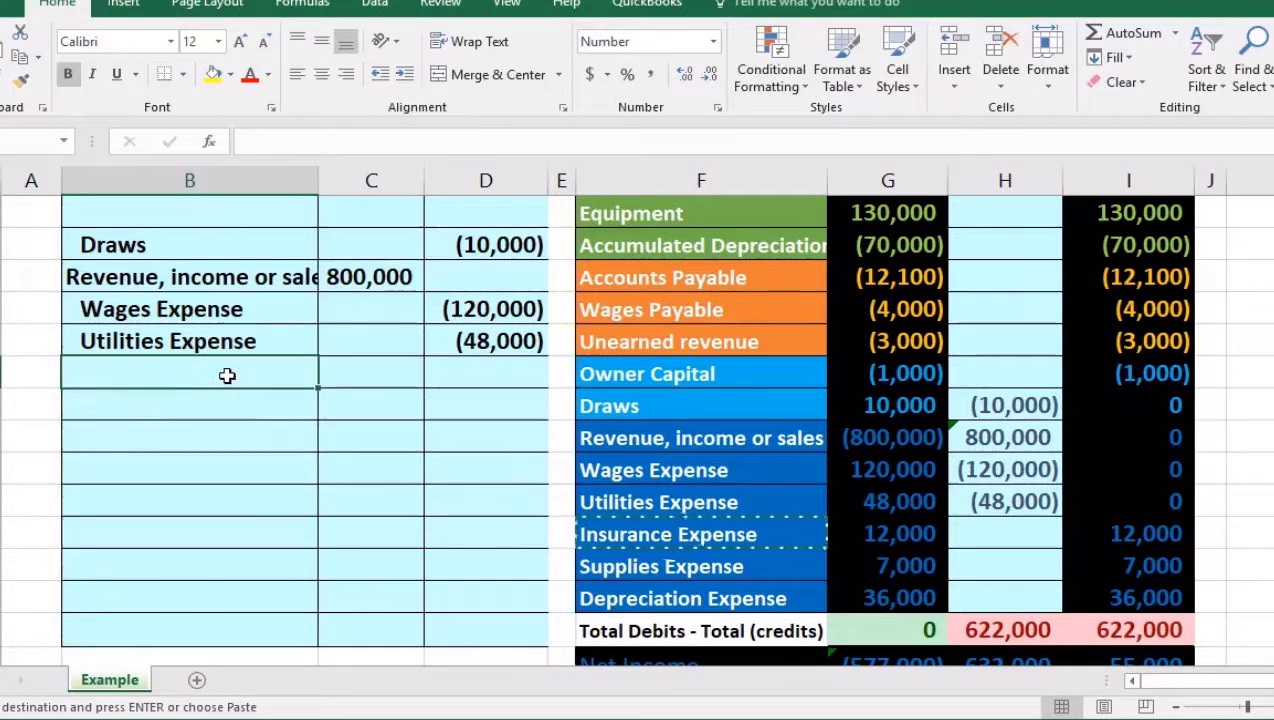
{"action": "right_click", "coordinate": [227, 375]}
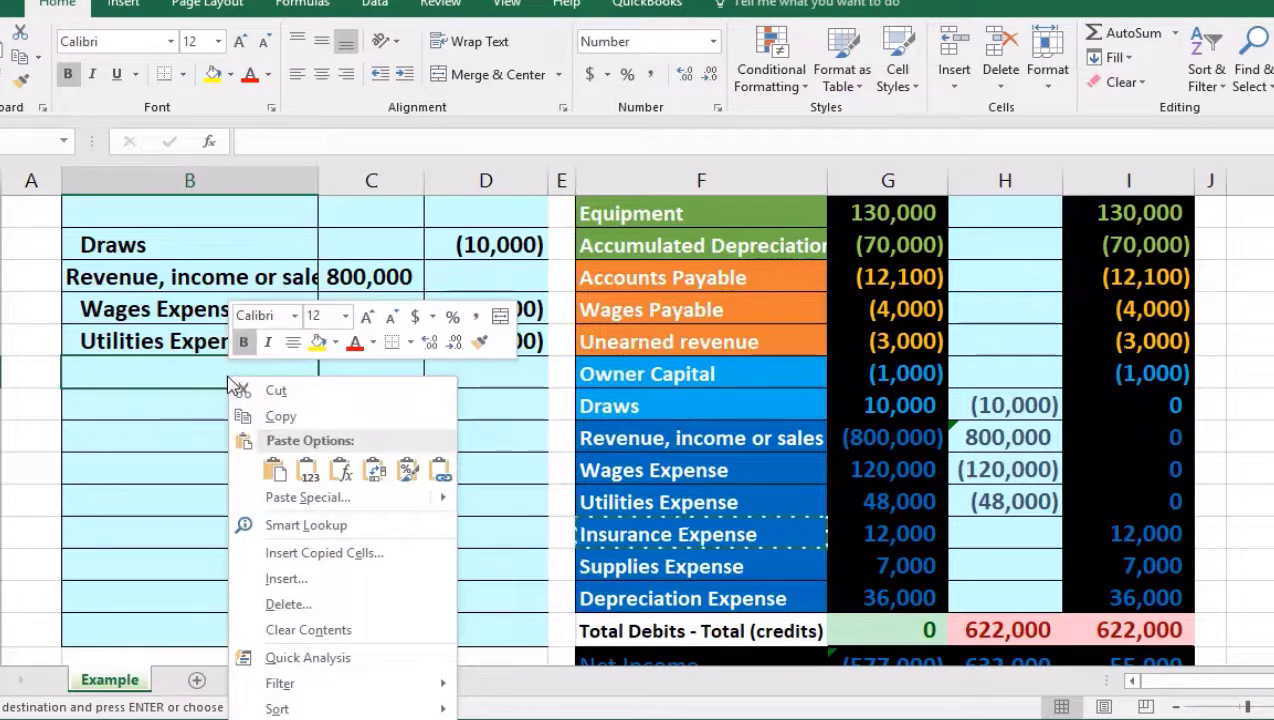
{"action": "left_click", "coordinate": [306, 470]}
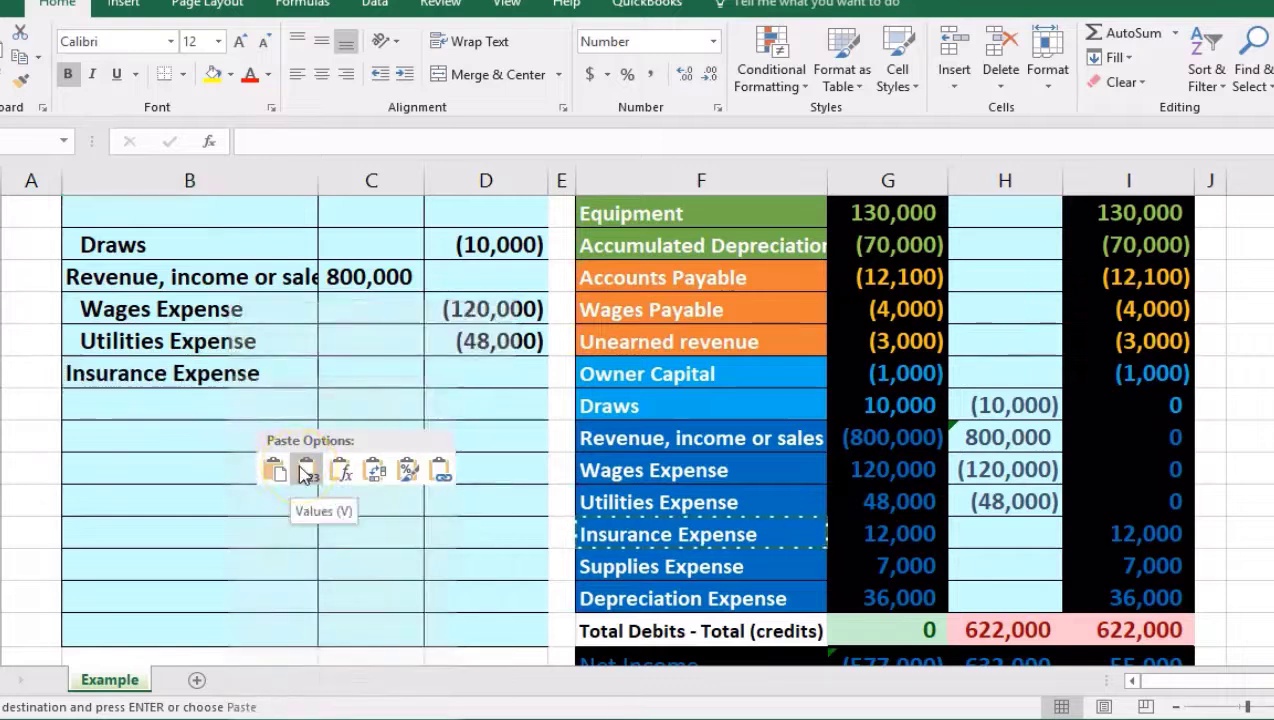
Enter -12000 in the credit column of the Insurance Expense journal line, cell D15
{"action": "left_click", "coordinate": [462, 373]}
{"action": "type", "text": "-"}
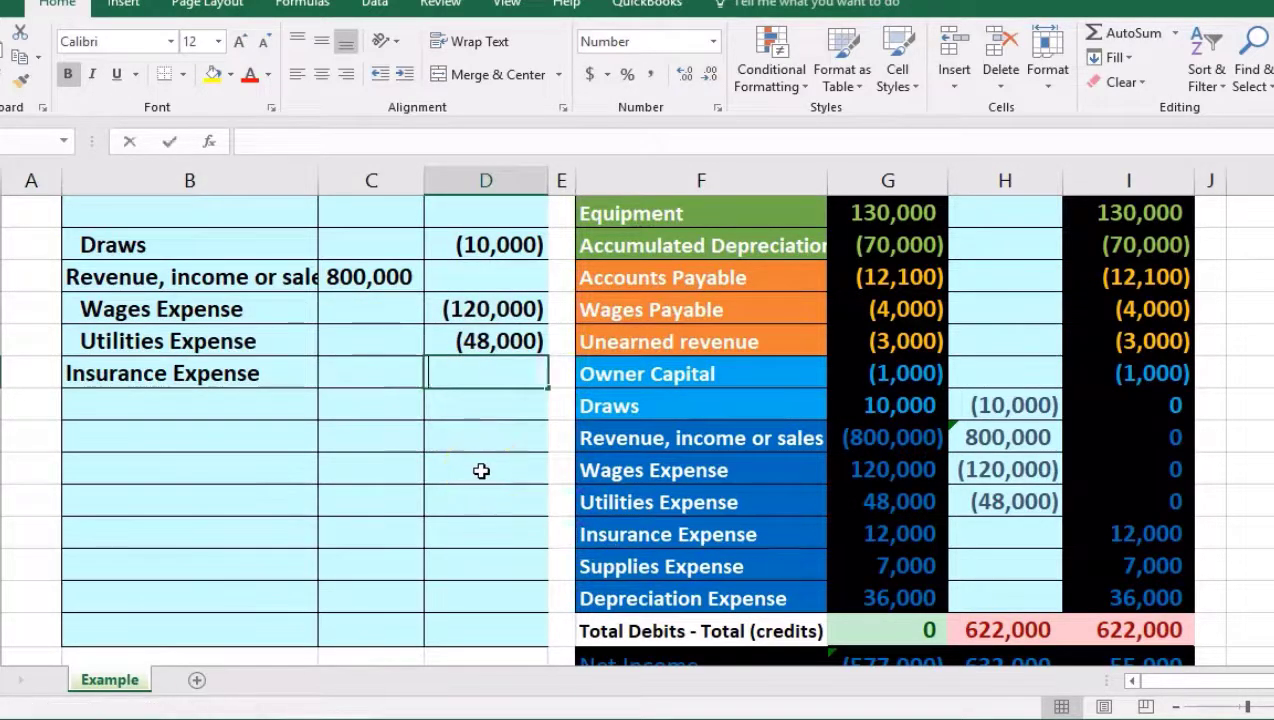
{"action": "type", "text": "12"}
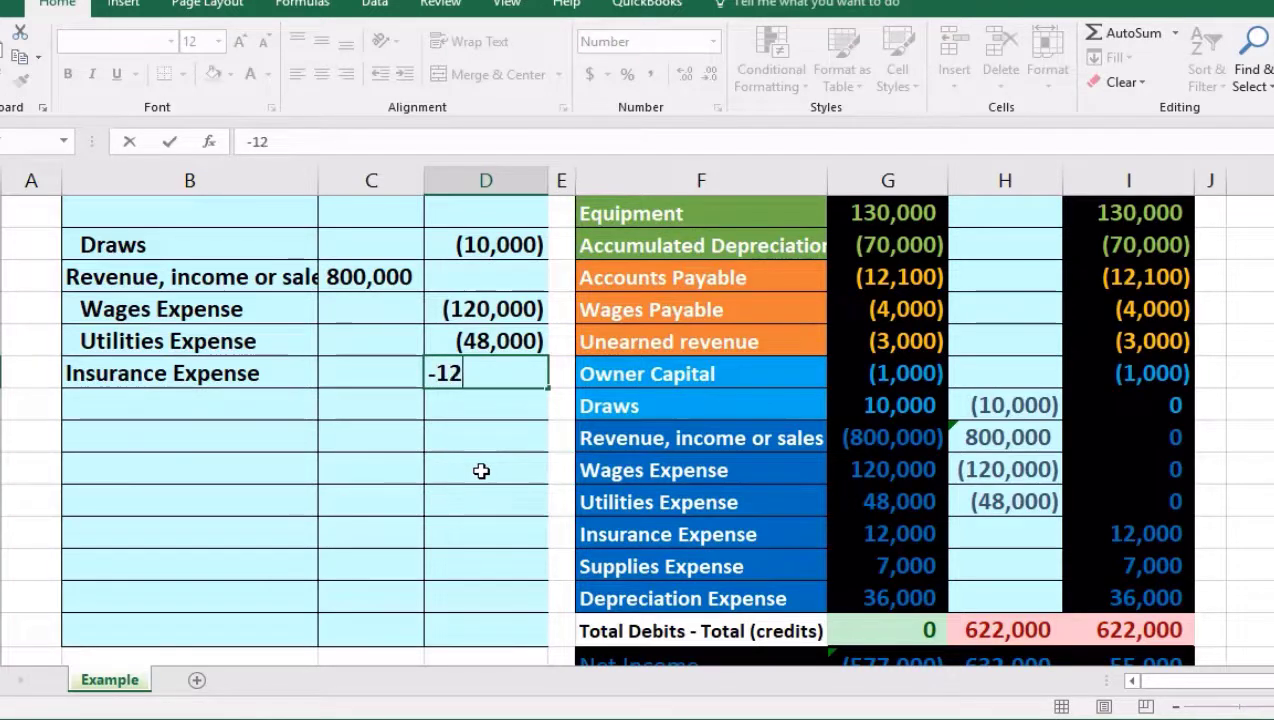
{"action": "type", "text": "000"}
{"action": "key", "text": "Return"}
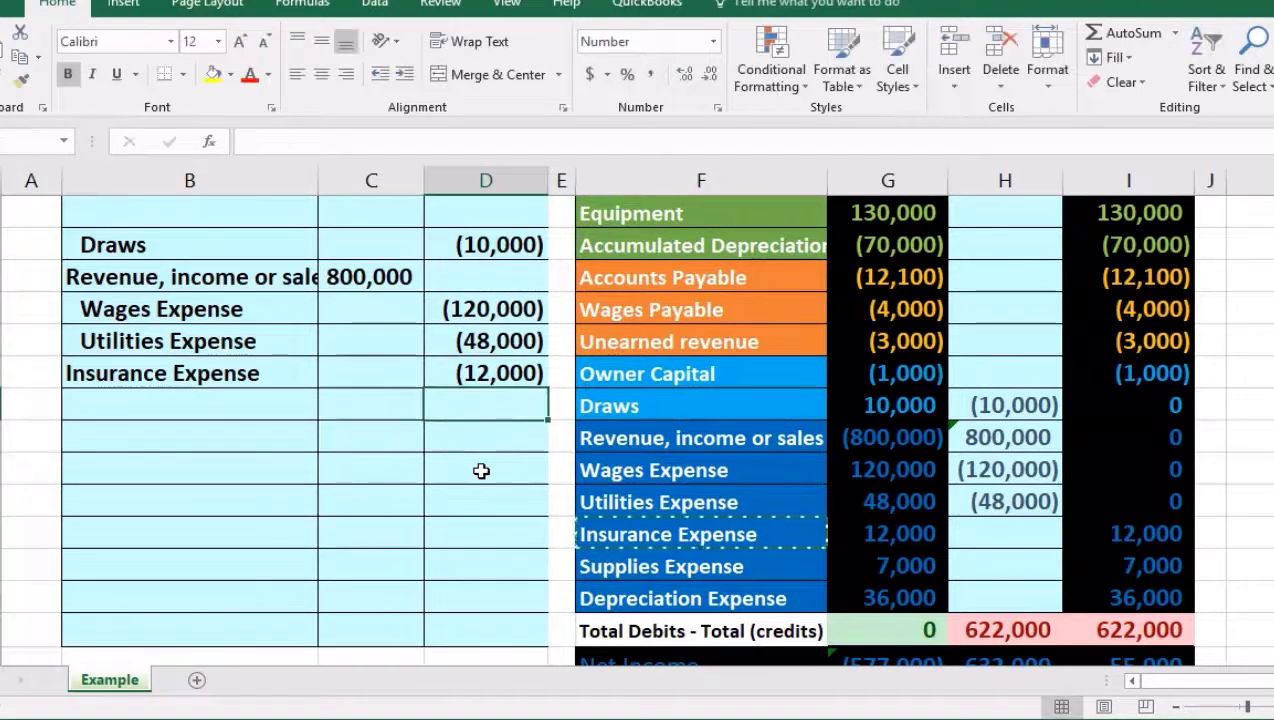
Post the insurance credit by entering =D15 in the Insurance Expense row, cell H20, and check that row's amounts
{"action": "left_click", "coordinate": [990, 536]}
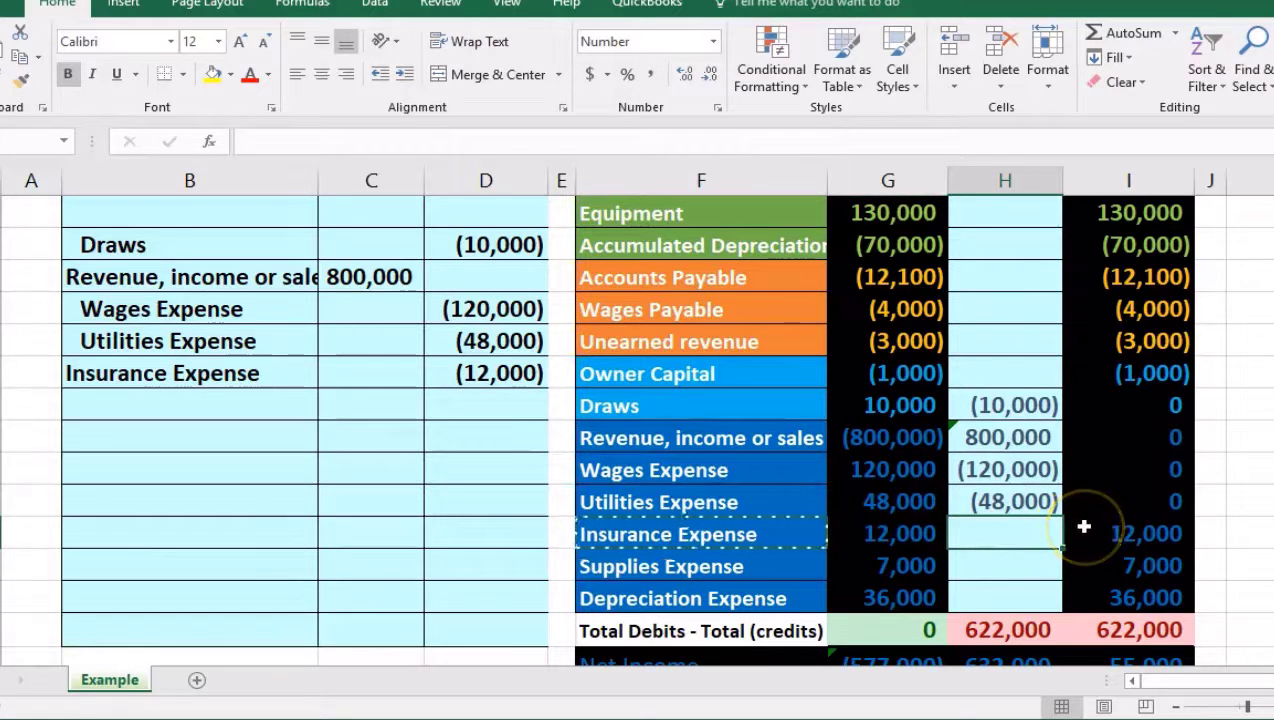
{"action": "type", "text": "="}
{"action": "key", "text": "Left"}
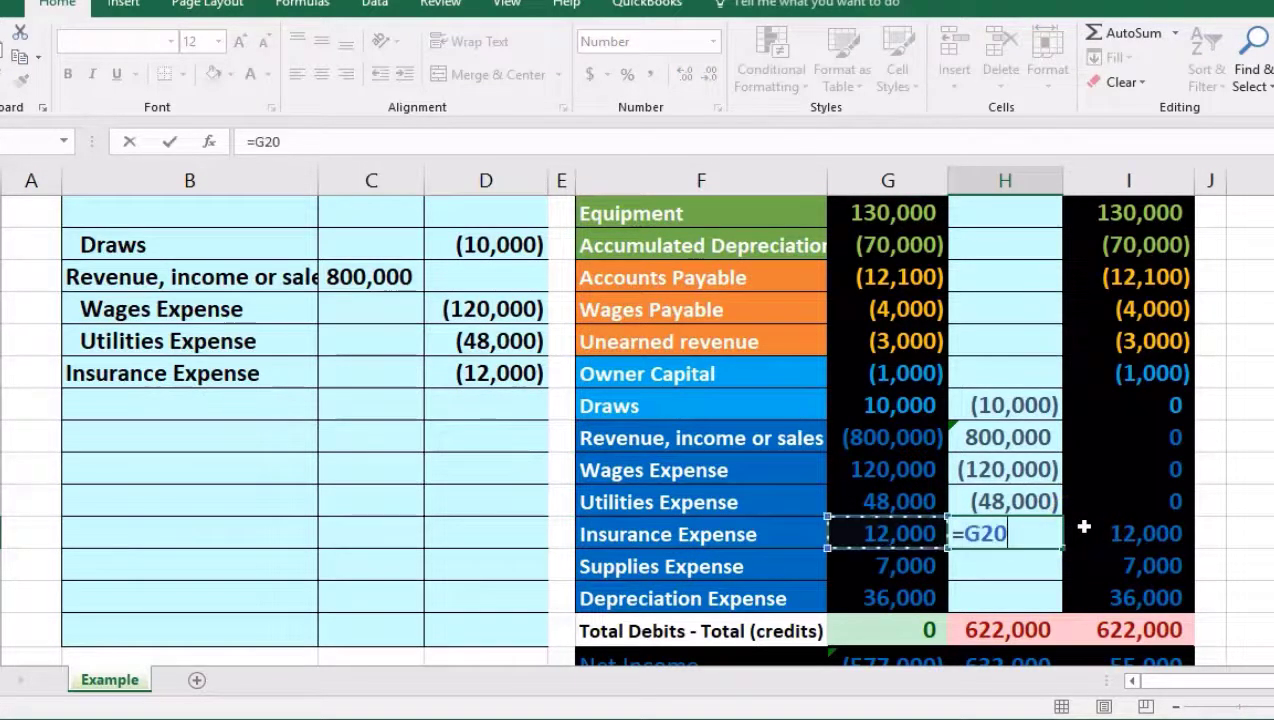
{"action": "key", "text": "Left"}
{"action": "key", "text": "Left"}
{"action": "key", "text": "Left"}
{"action": "key", "text": "Up"}
{"action": "key", "text": "Up"}
{"action": "key", "text": "Up"}
{"action": "key", "text": "Up"}
{"action": "key", "text": "Up"}
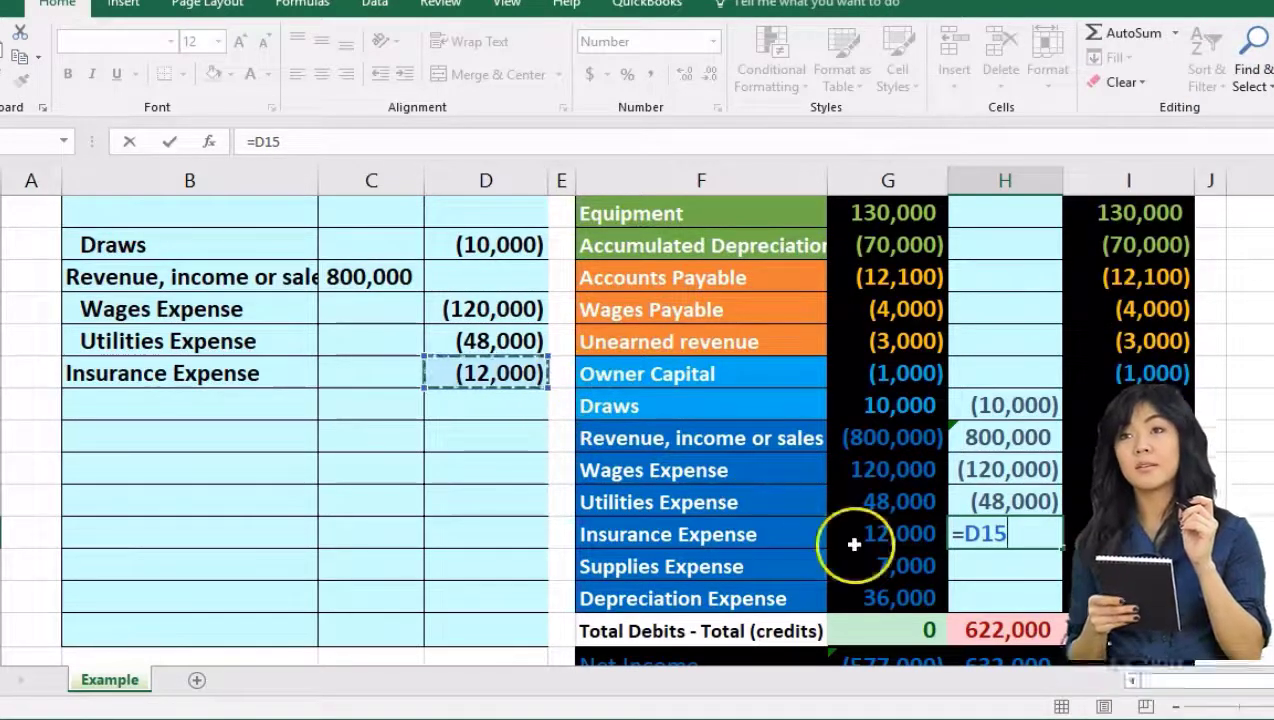
{"action": "key", "text": "Return"}
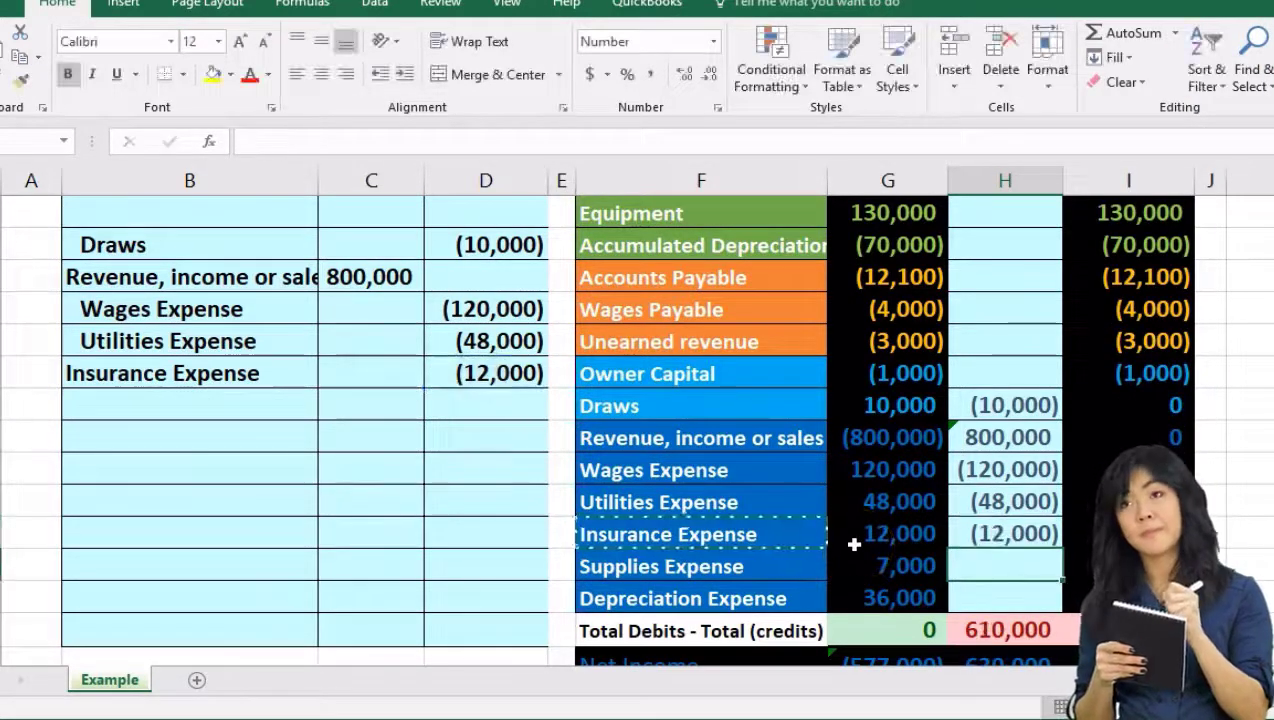
{"action": "left_click", "coordinate": [866, 534]}
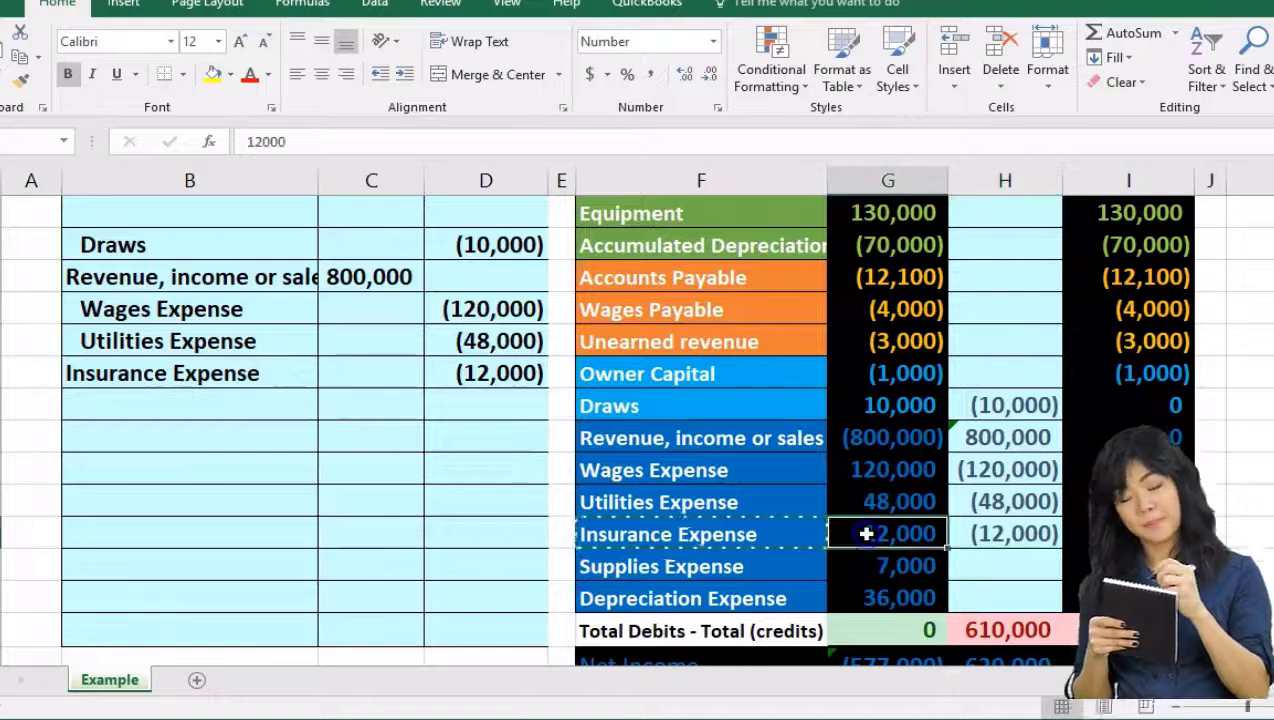
{"action": "left_click", "coordinate": [975, 536]}
{"action": "left_click", "coordinate": [1092, 536]}
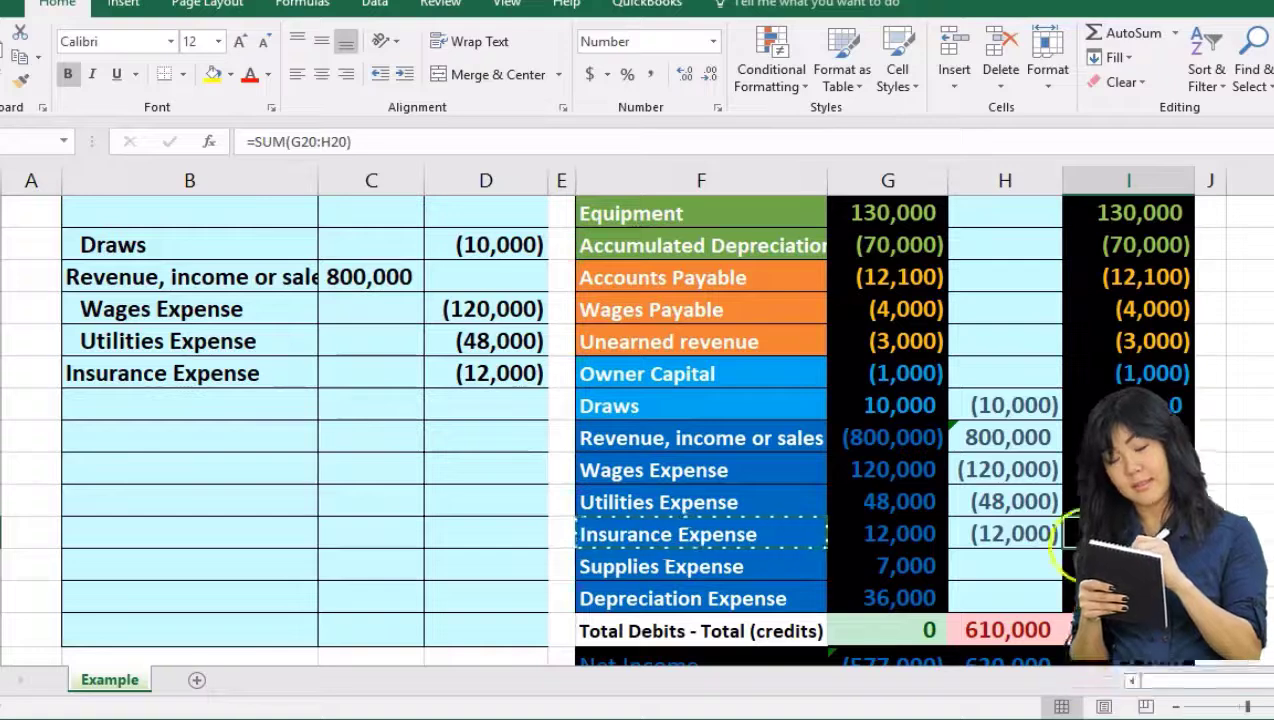
Copy the Supplies Expense account name from the trial balance and paste it as values into journal cell B16
{"action": "left_click", "coordinate": [805, 567]}
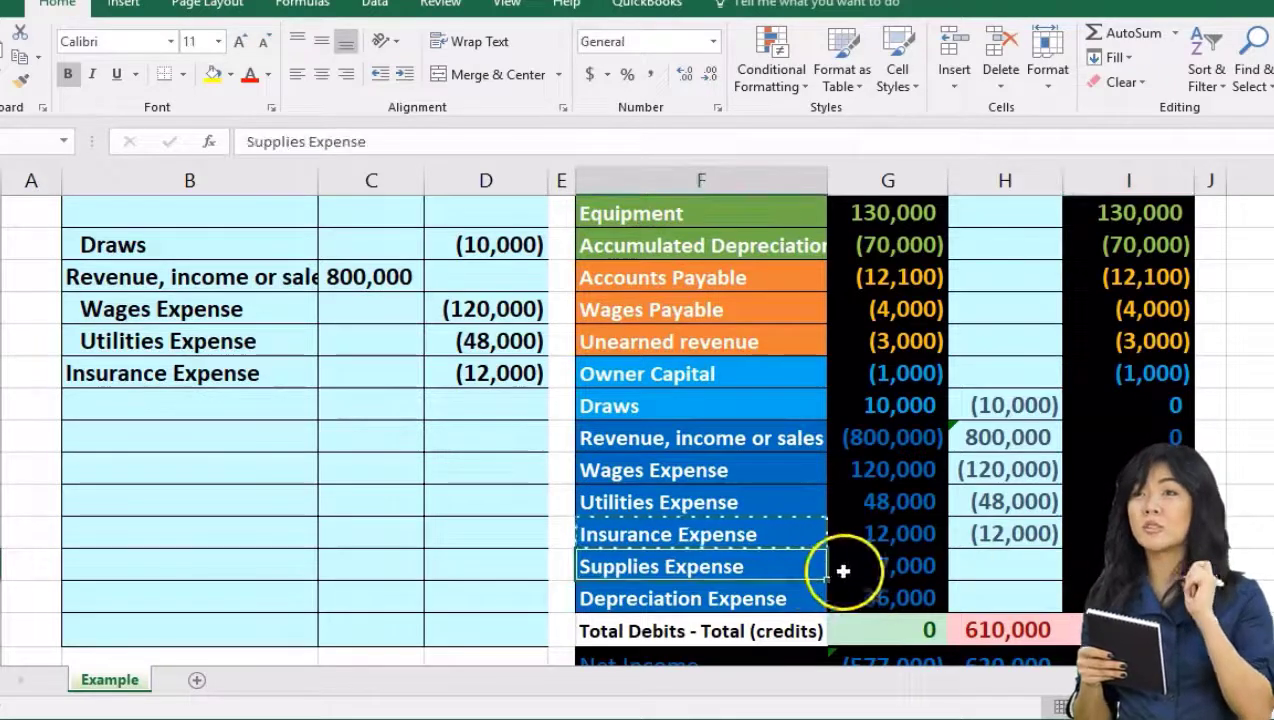
{"action": "left_click", "coordinate": [848, 567]}
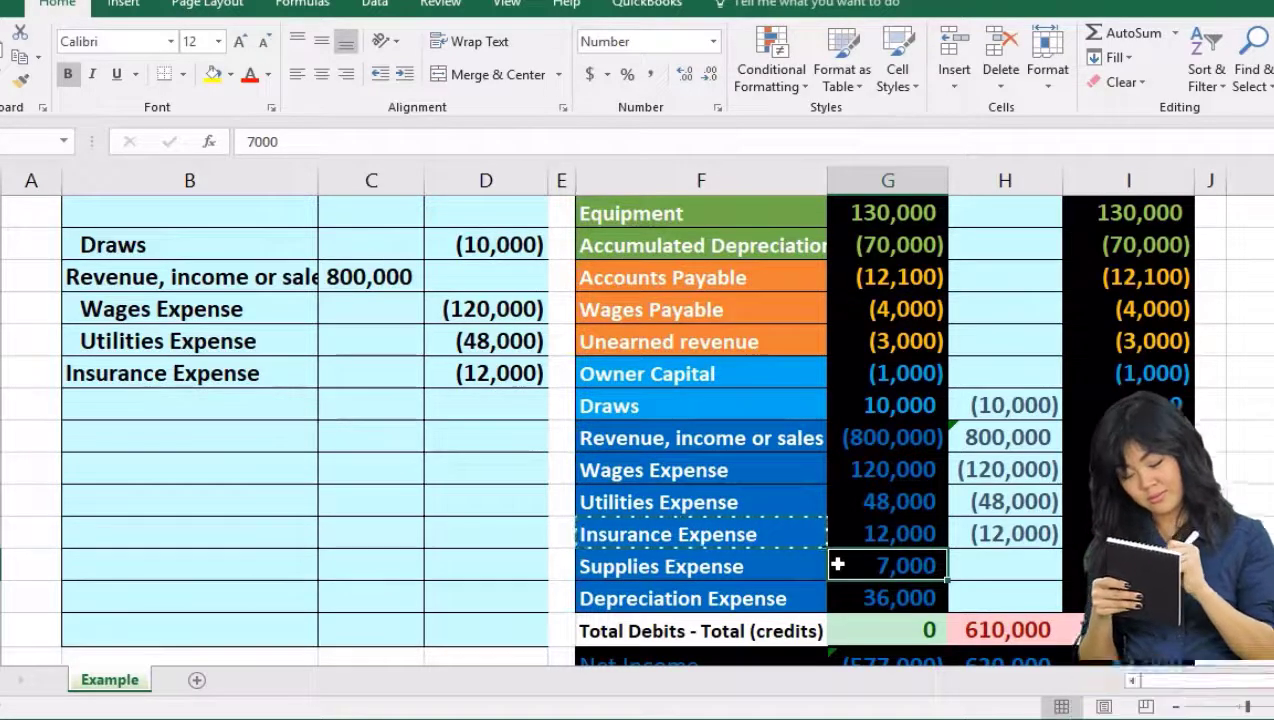
{"action": "right_click", "coordinate": [738, 570]}
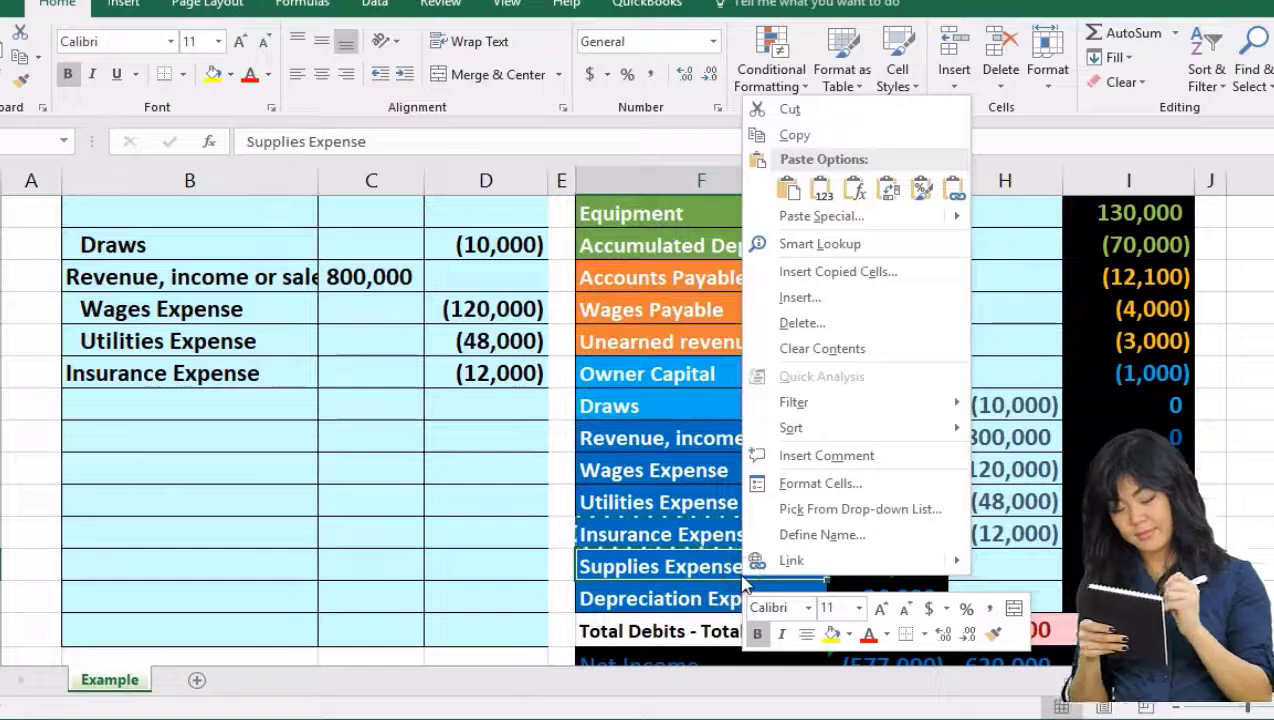
{"action": "left_click", "coordinate": [797, 137]}
{"action": "left_click", "coordinate": [262, 400]}
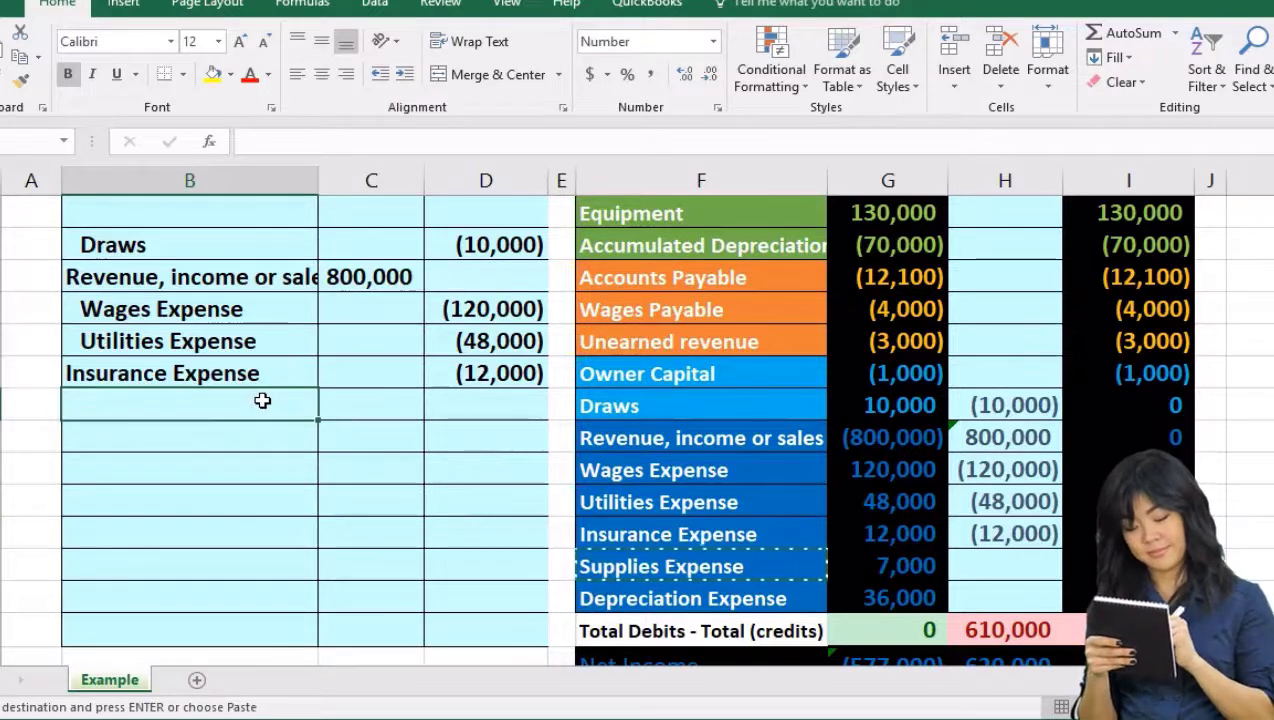
{"action": "right_click", "coordinate": [262, 400]}
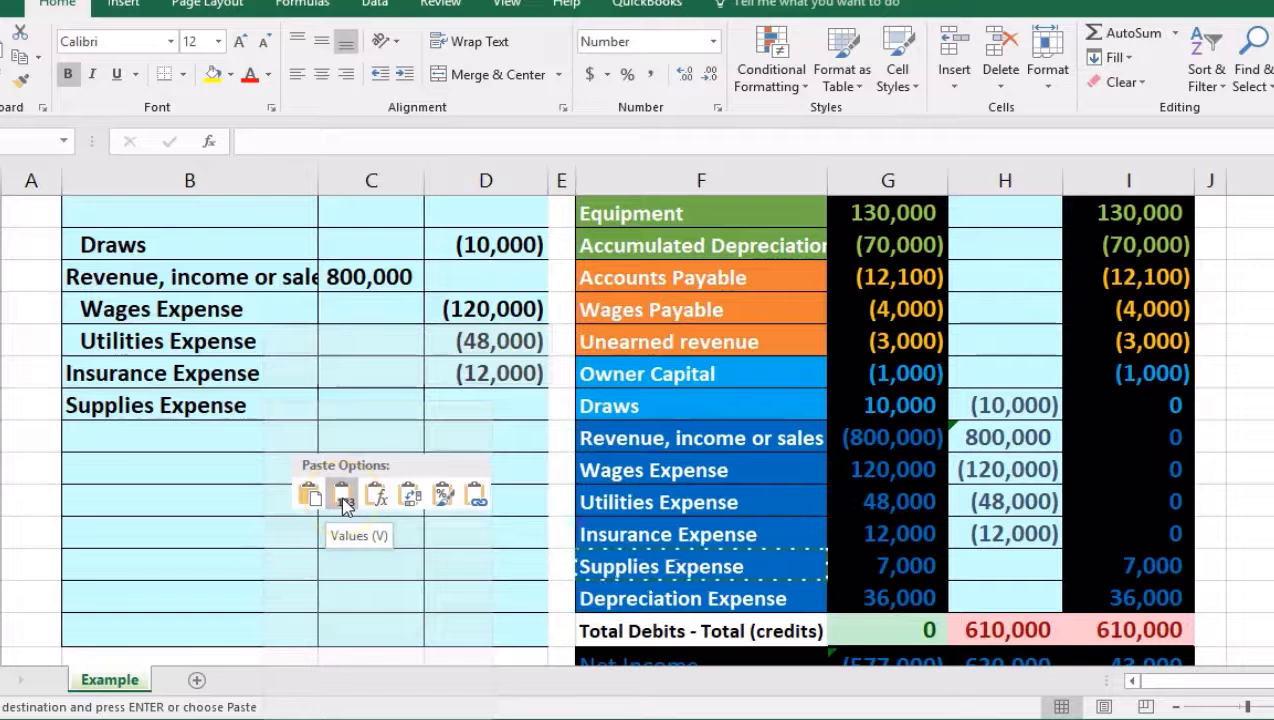
{"action": "left_click", "coordinate": [343, 500]}
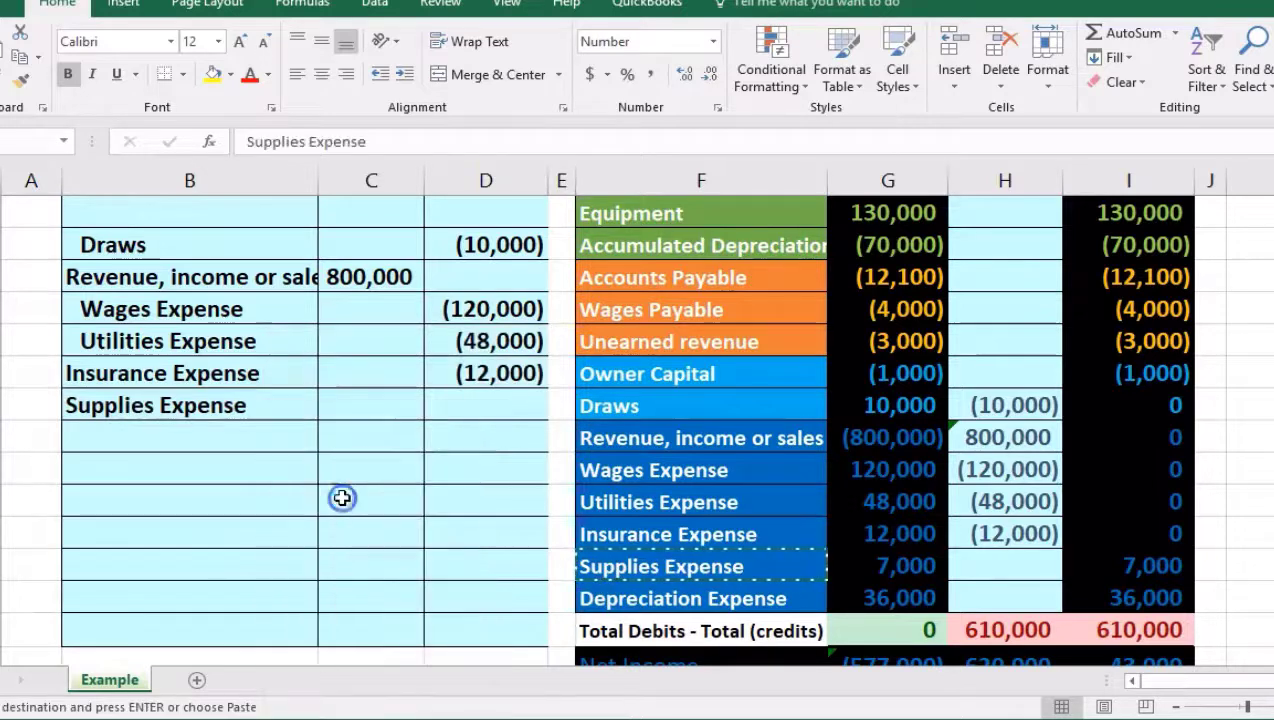
Indent the Insurance Expense and Supplies Expense account names in B15:B16 as credit lines
{"action": "left_click", "coordinate": [275, 382]}
{"action": "left_click_drag", "start_coordinate": [275, 382], "coordinate": [276, 393]}
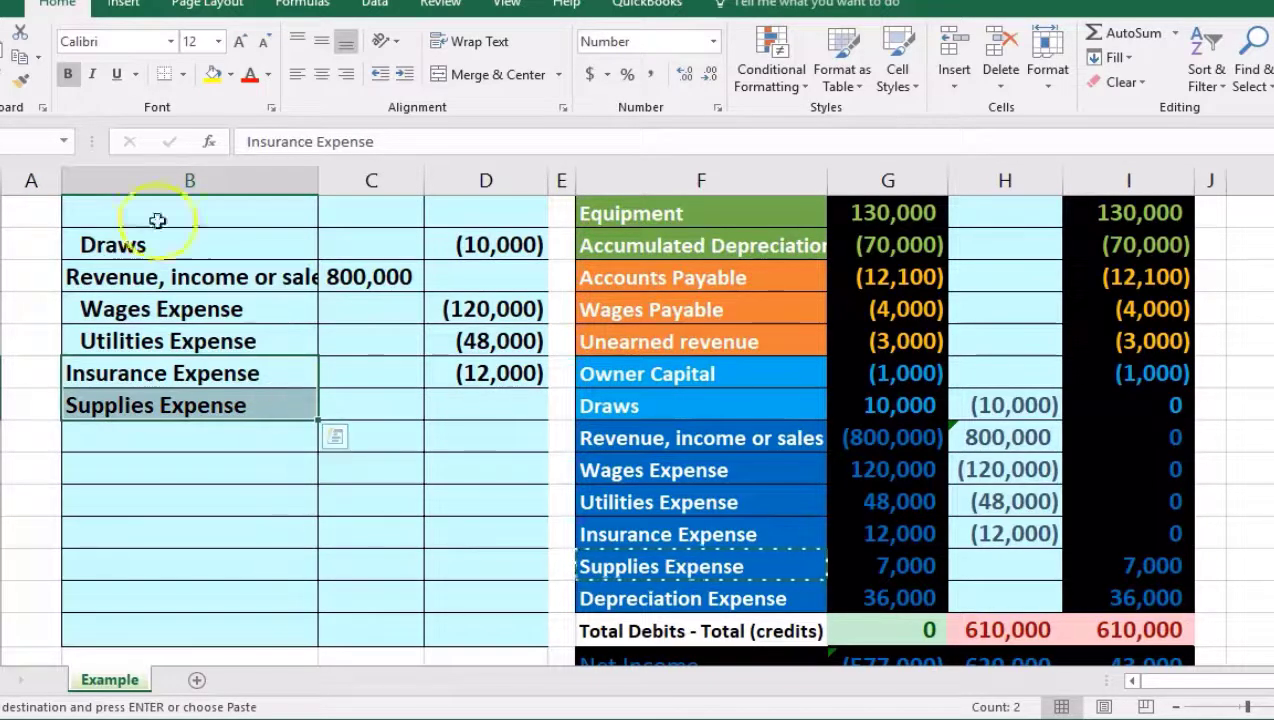
{"action": "left_click", "coordinate": [404, 78]}
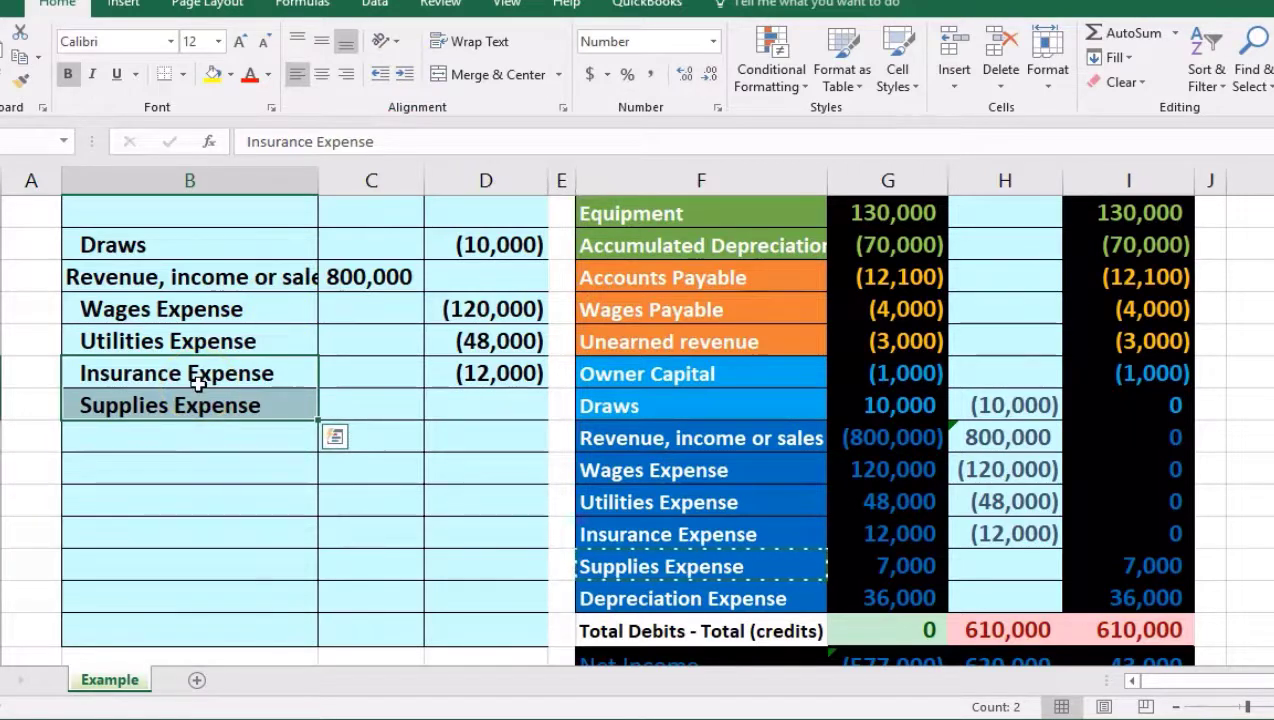
Enter -7000 in the credit column of the Supplies Expense journal line, cell D16
{"action": "left_click", "coordinate": [458, 403]}
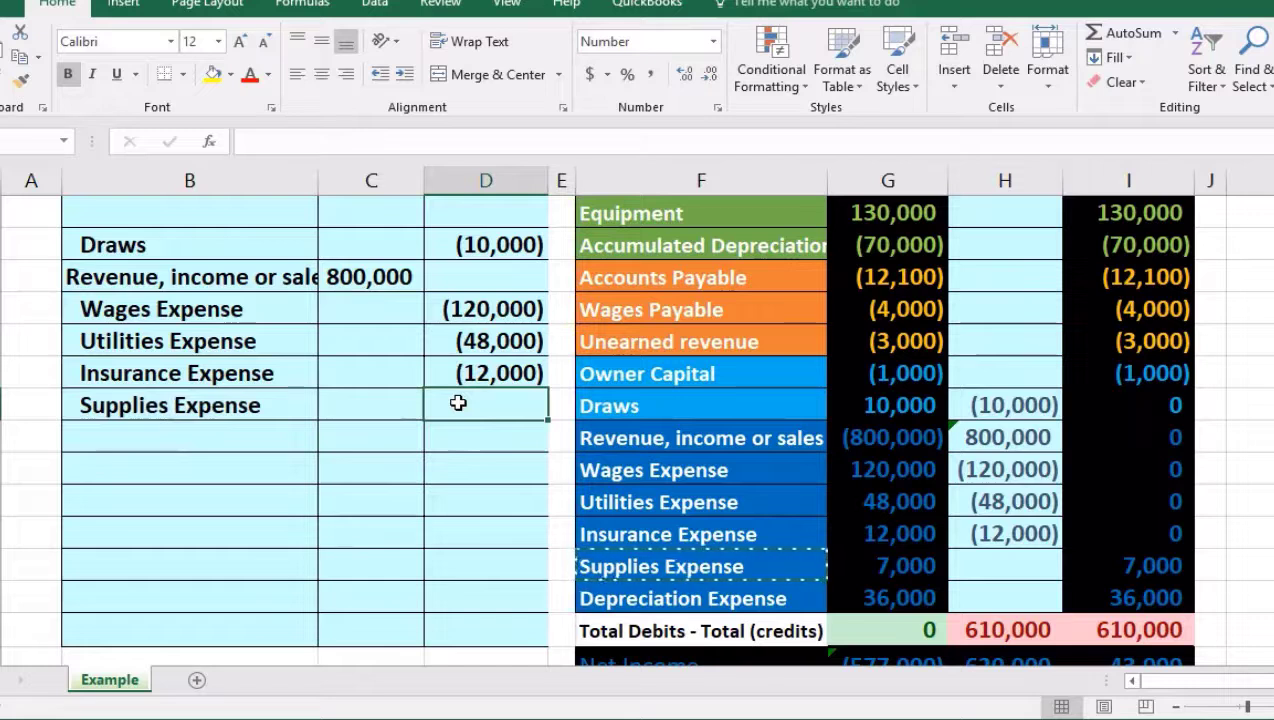
{"action": "type", "text": "-7000"}
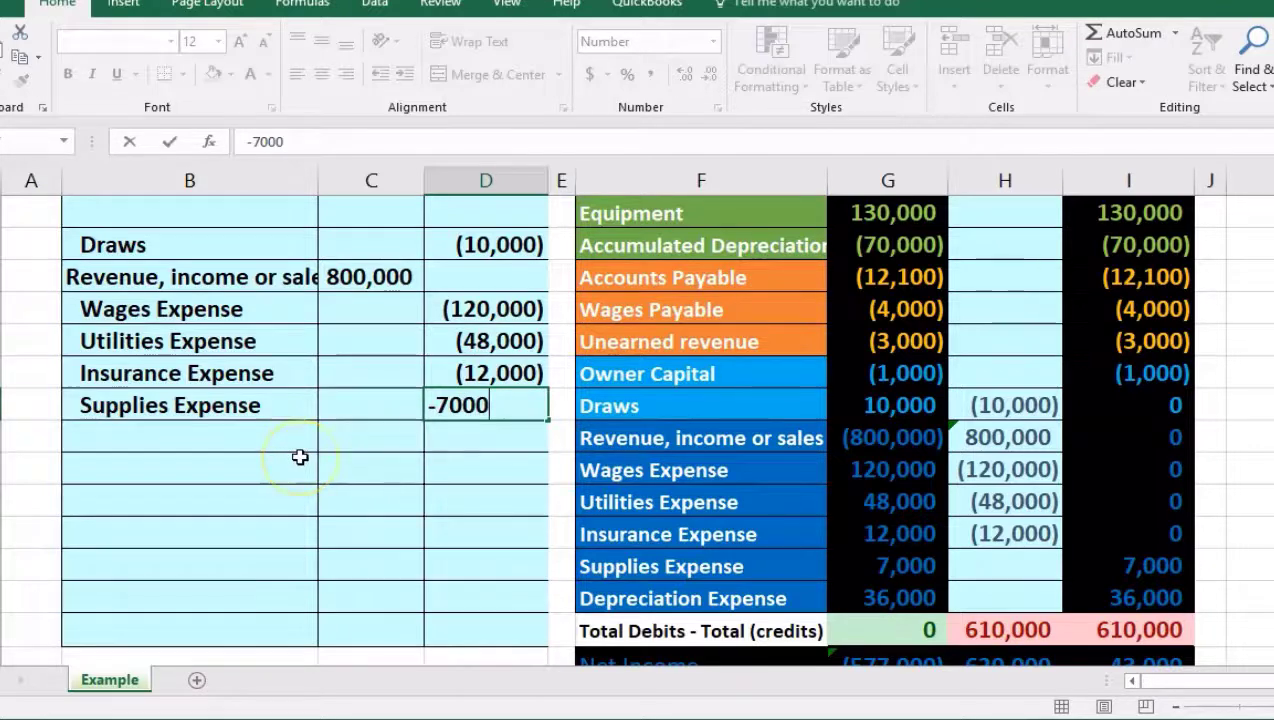
{"action": "key", "text": "Return"}
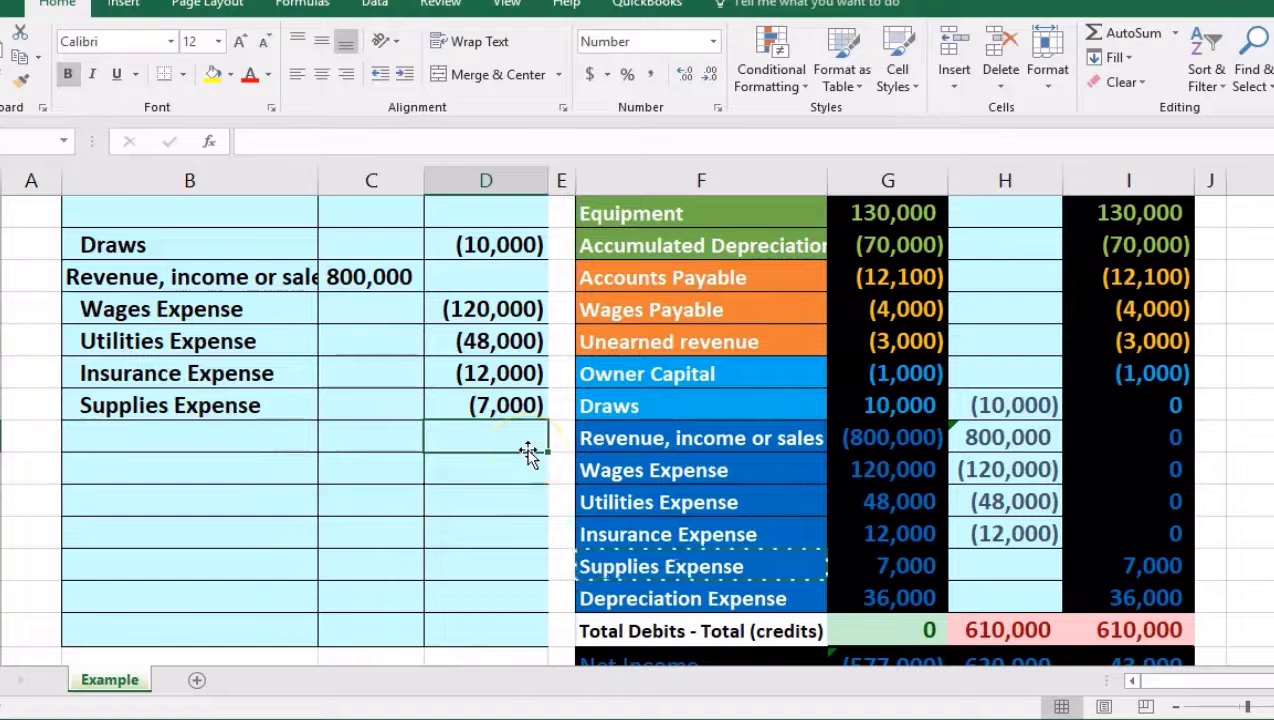
Post the supplies credit by entering =D16 in the Supplies Expense row of the trial balance, cell H21
{"action": "left_click", "coordinate": [1010, 562]}
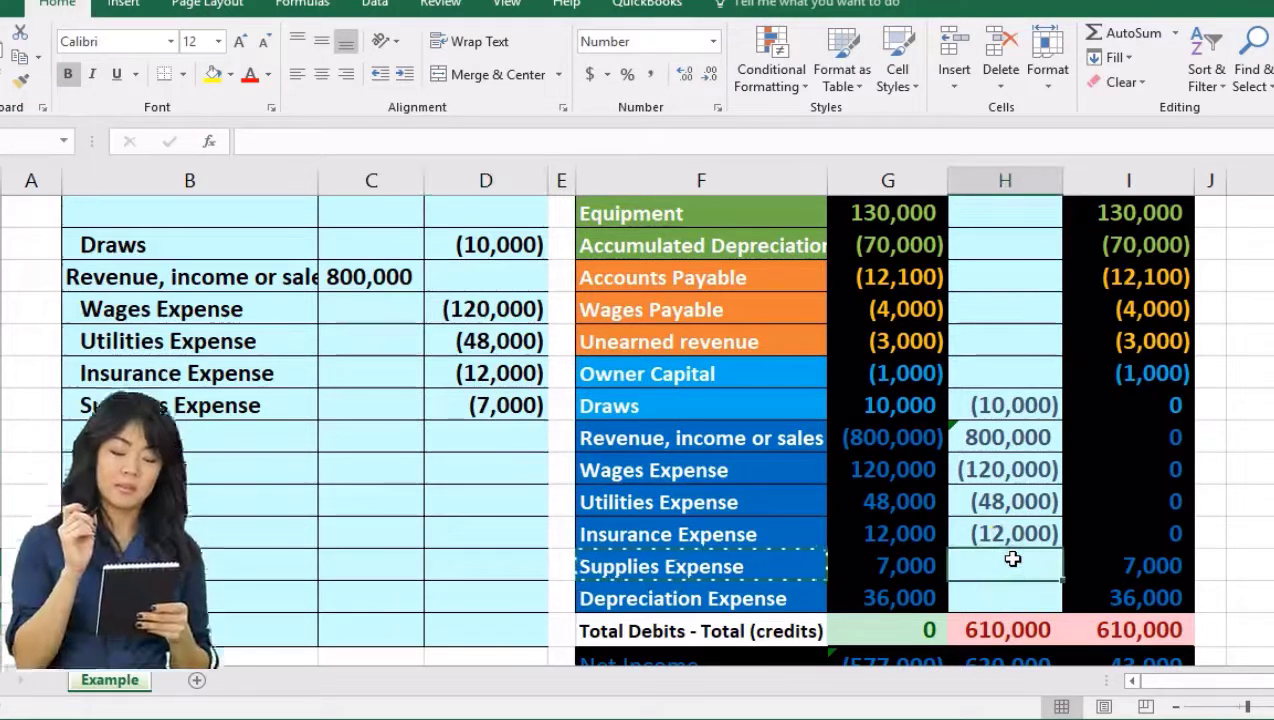
{"action": "left_click", "coordinate": [1007, 568]}
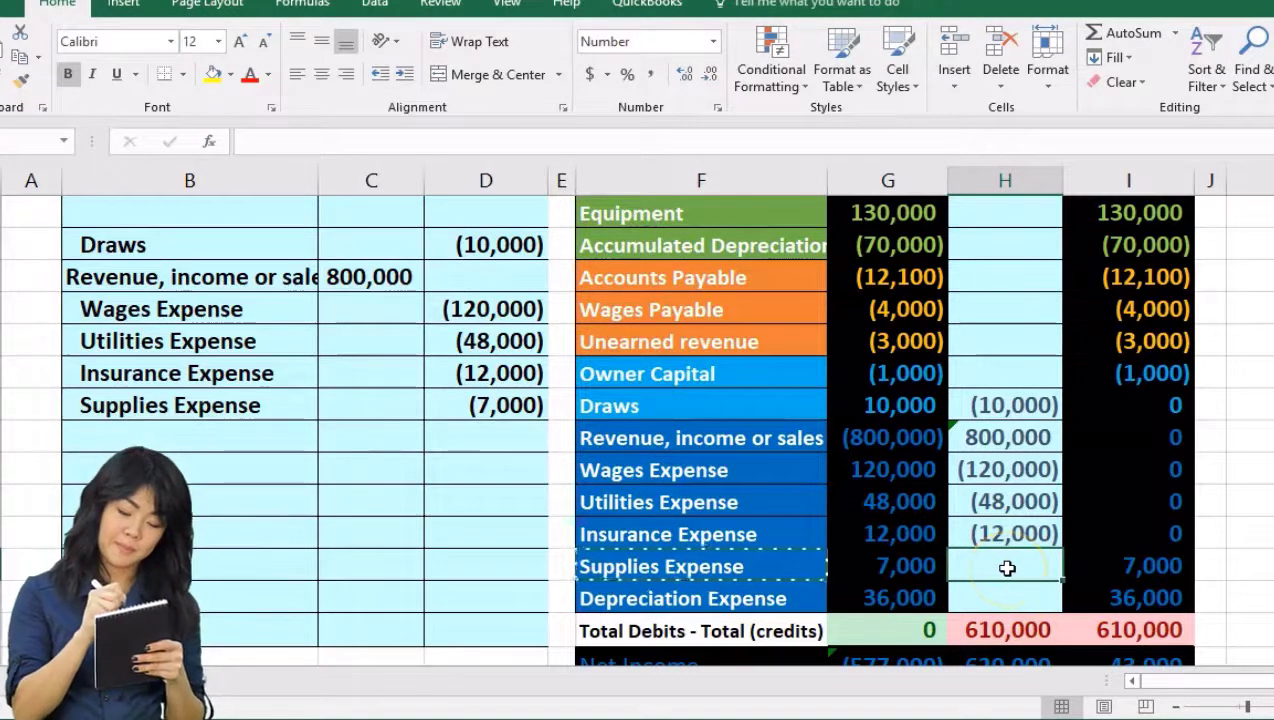
{"action": "type", "text": "="}
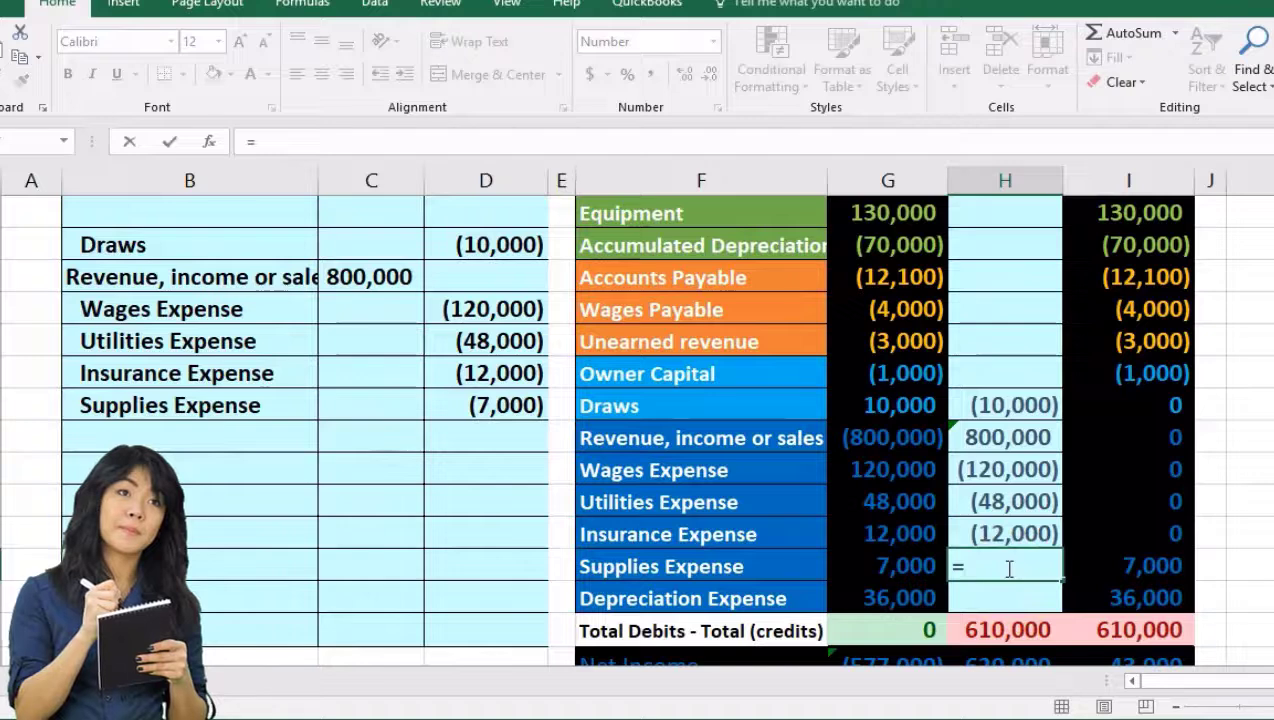
{"action": "left_click", "coordinate": [496, 410]}
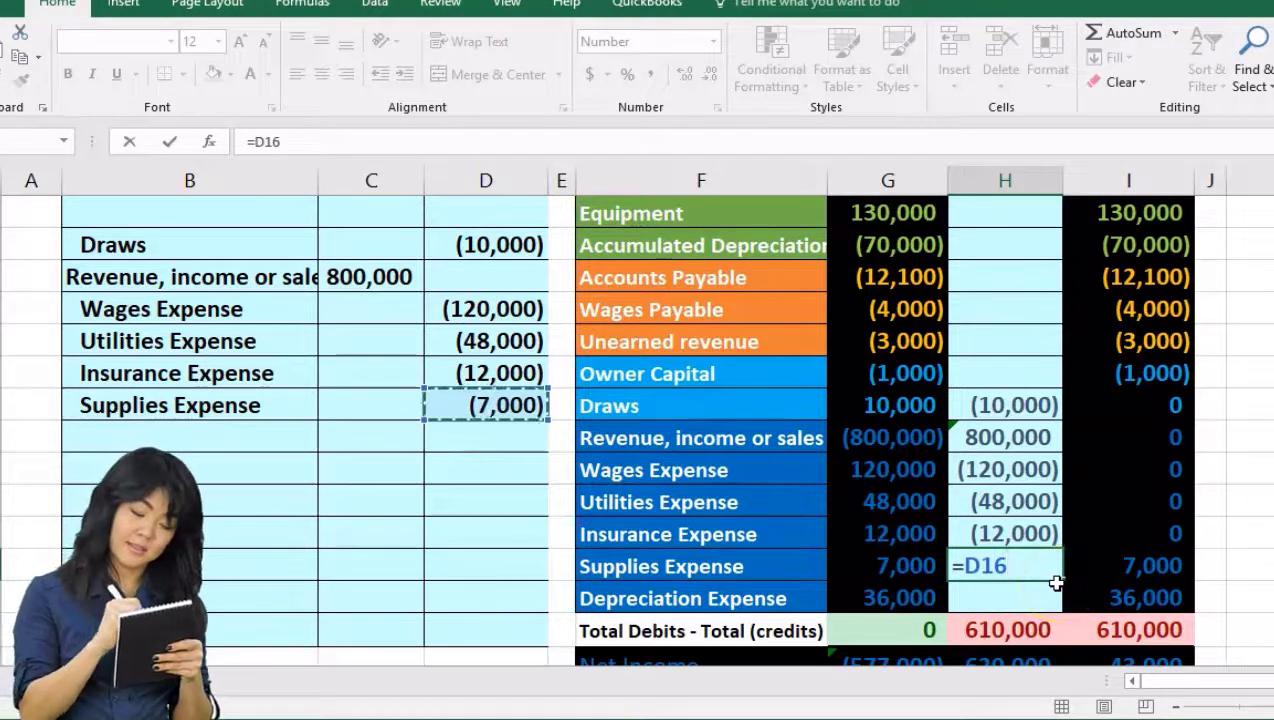
{"action": "key", "text": "Return"}
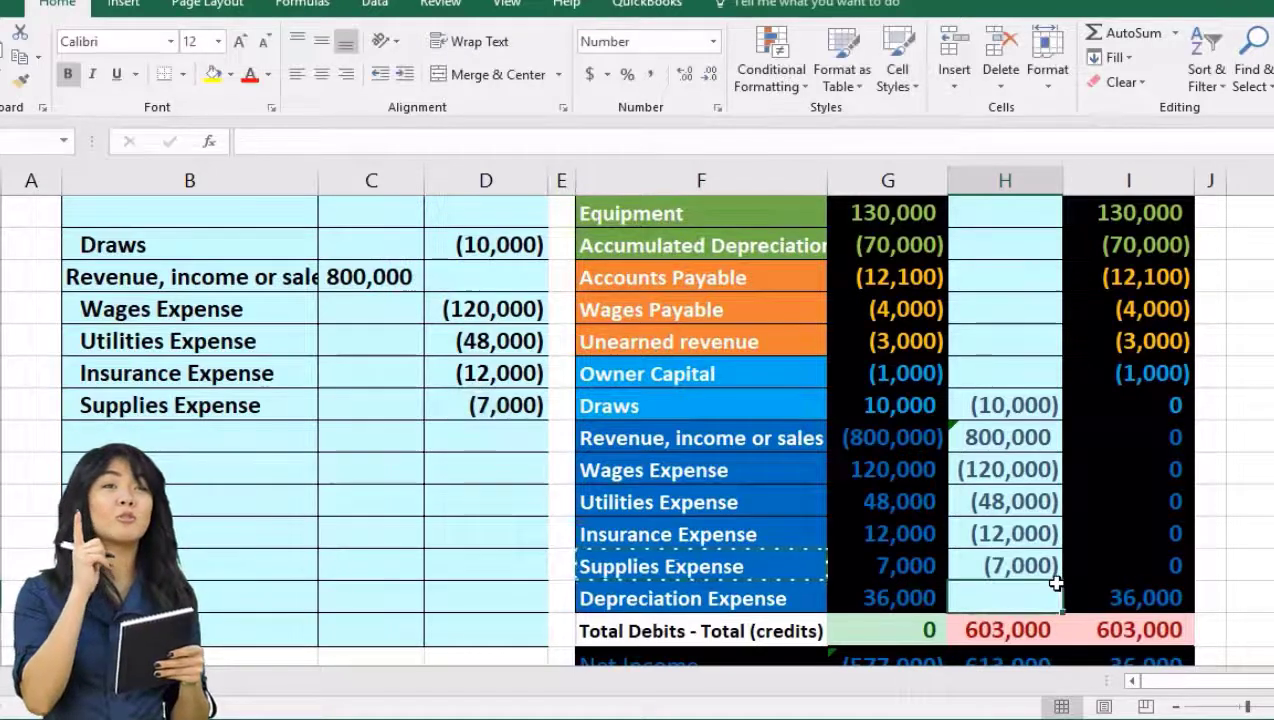
Copy the Depreciation Expense account name from the trial balance, paste it as values into journal cell B17 and indent it as a credit line
{"action": "left_click", "coordinate": [888, 600]}
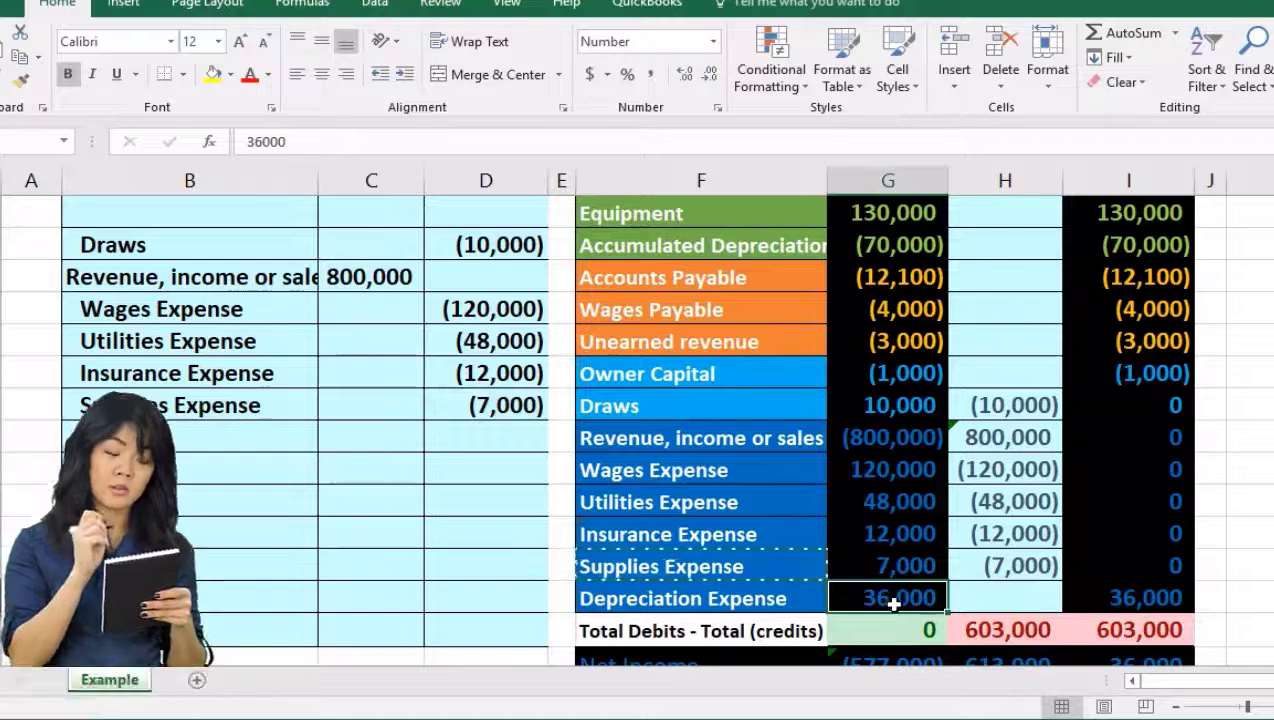
{"action": "left_click", "coordinate": [892, 620]}
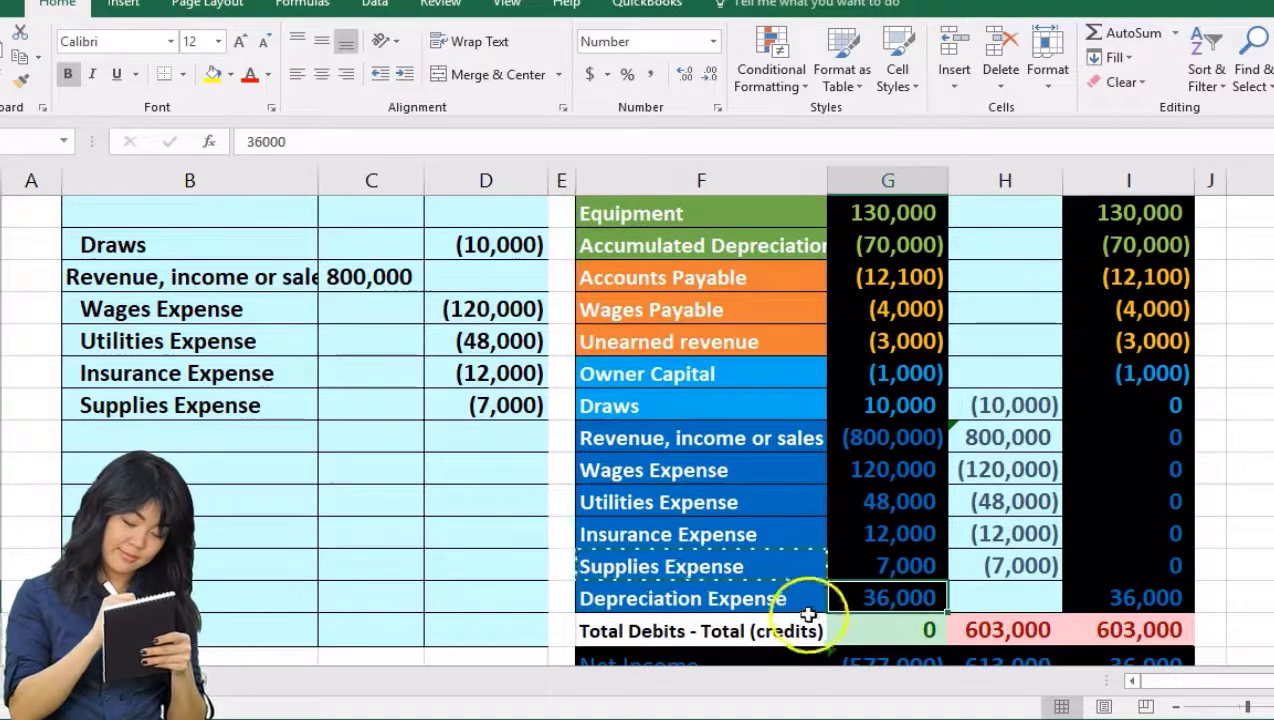
{"action": "left_click", "coordinate": [792, 600]}
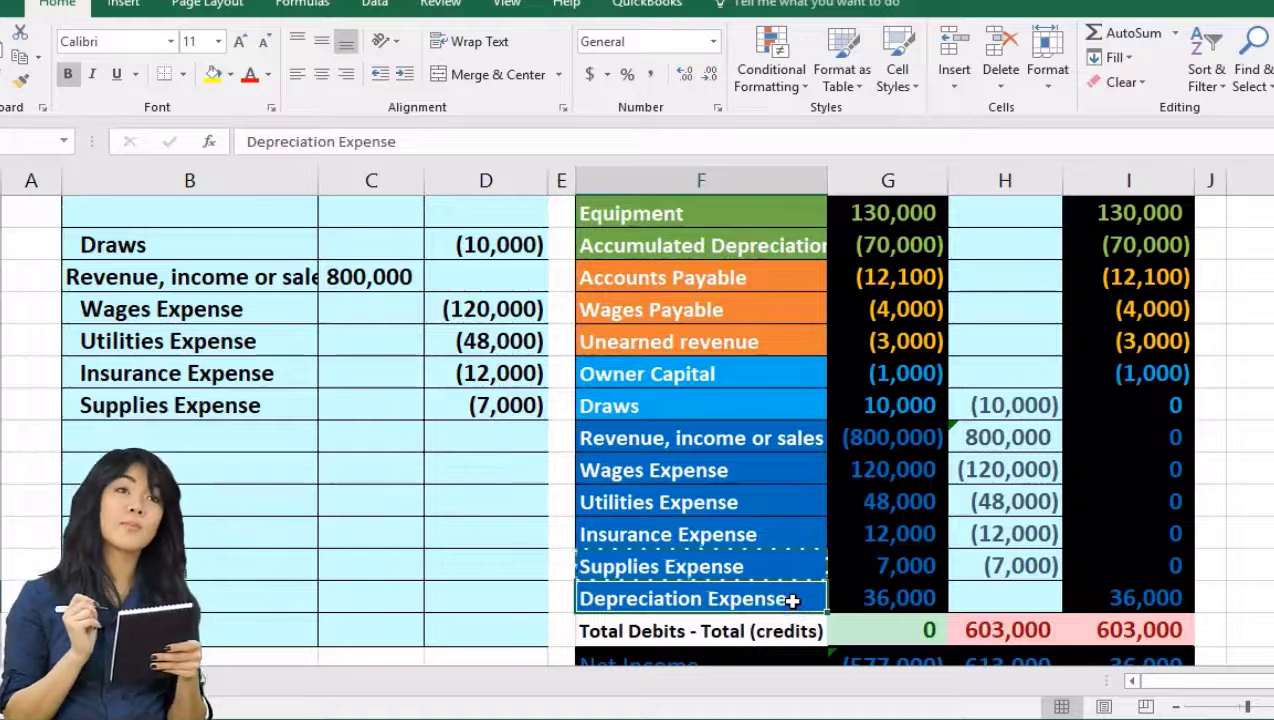
{"action": "right_click", "coordinate": [792, 600]}
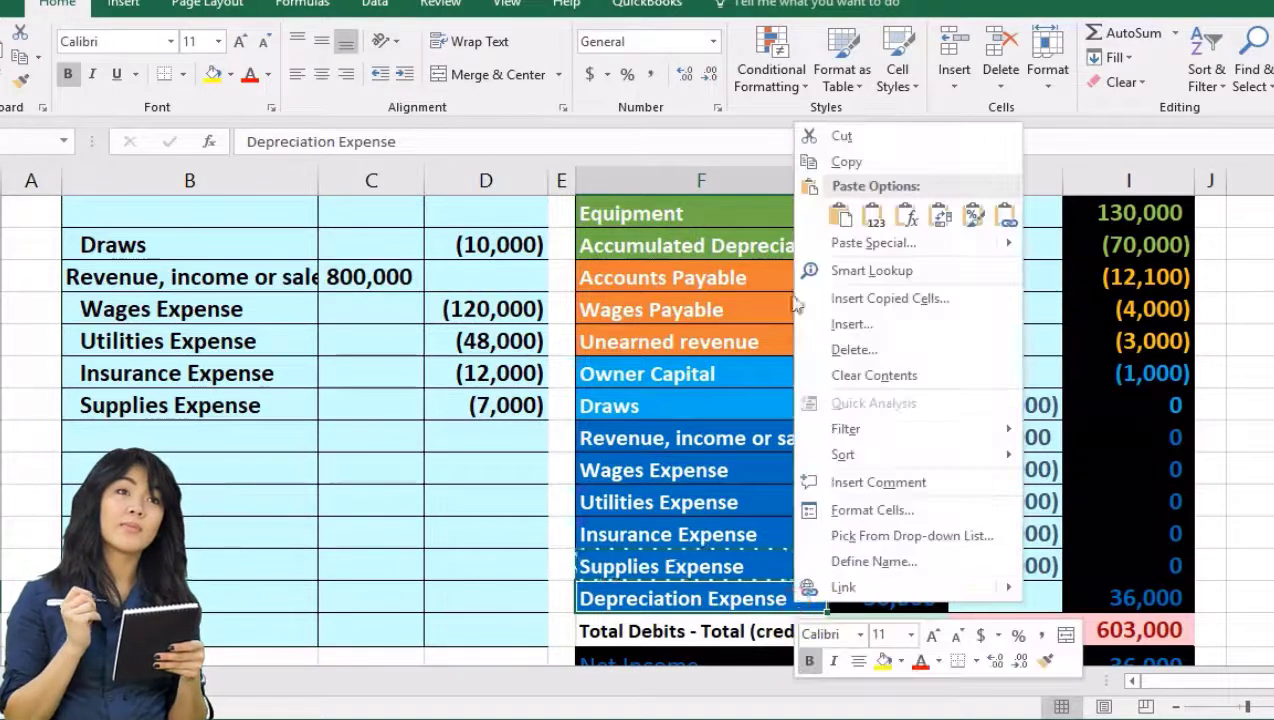
{"action": "left_click", "coordinate": [822, 172]}
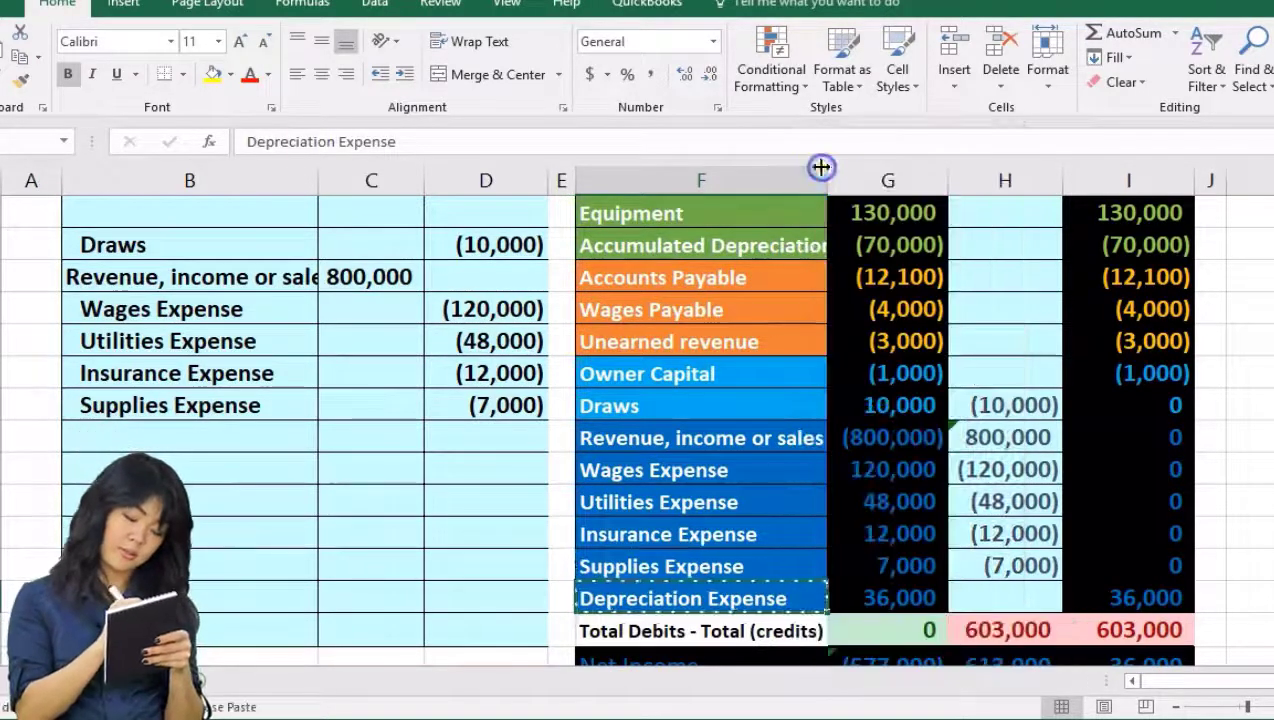
{"action": "left_click", "coordinate": [187, 432]}
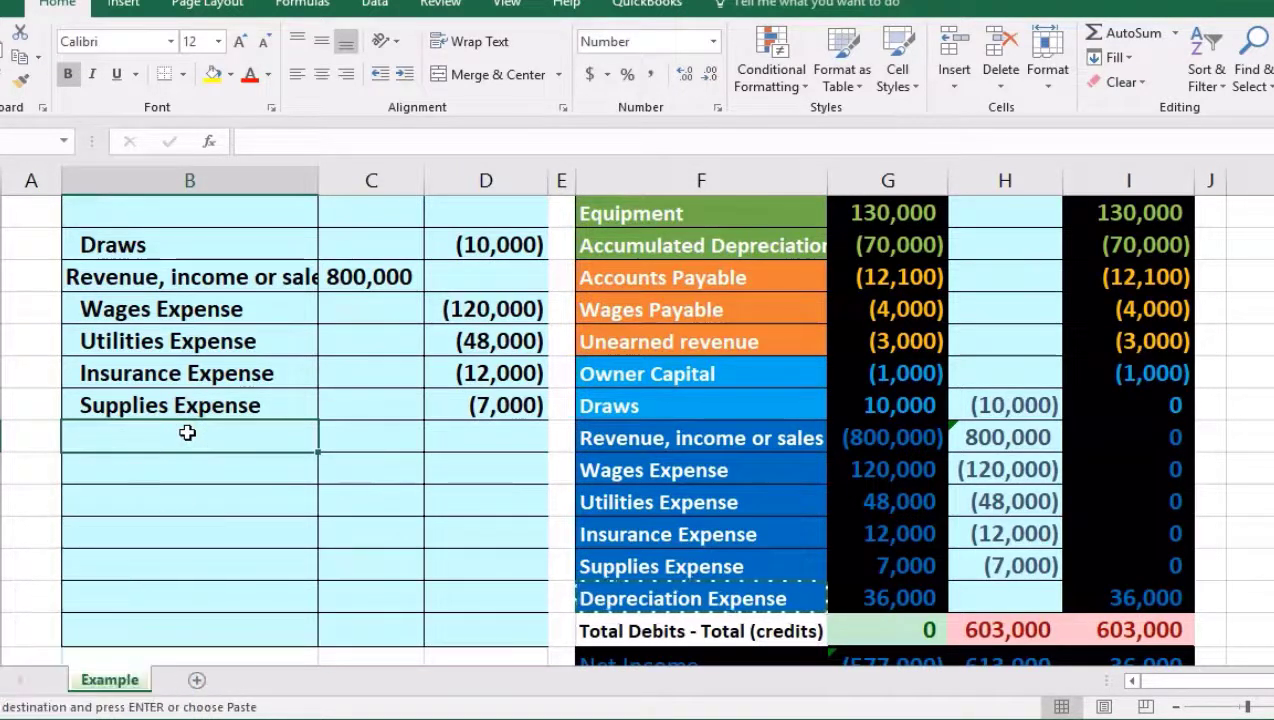
{"action": "right_click", "coordinate": [187, 432]}
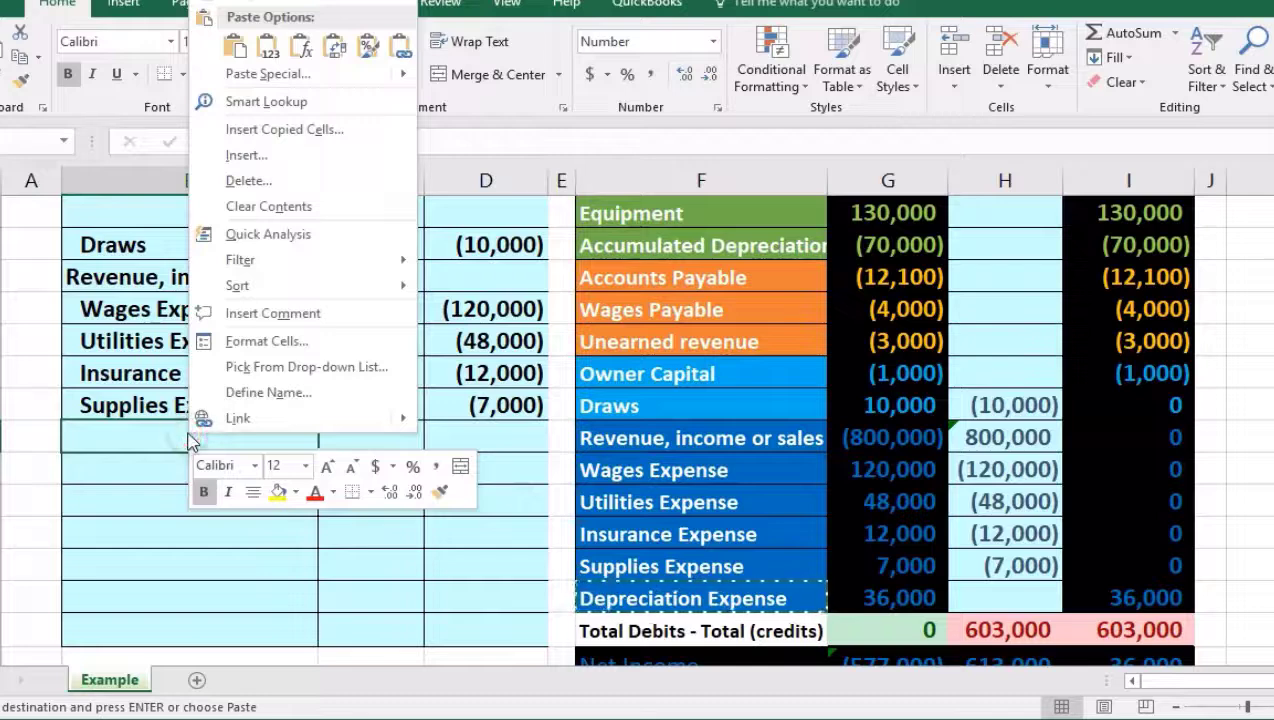
{"action": "left_click", "coordinate": [266, 46]}
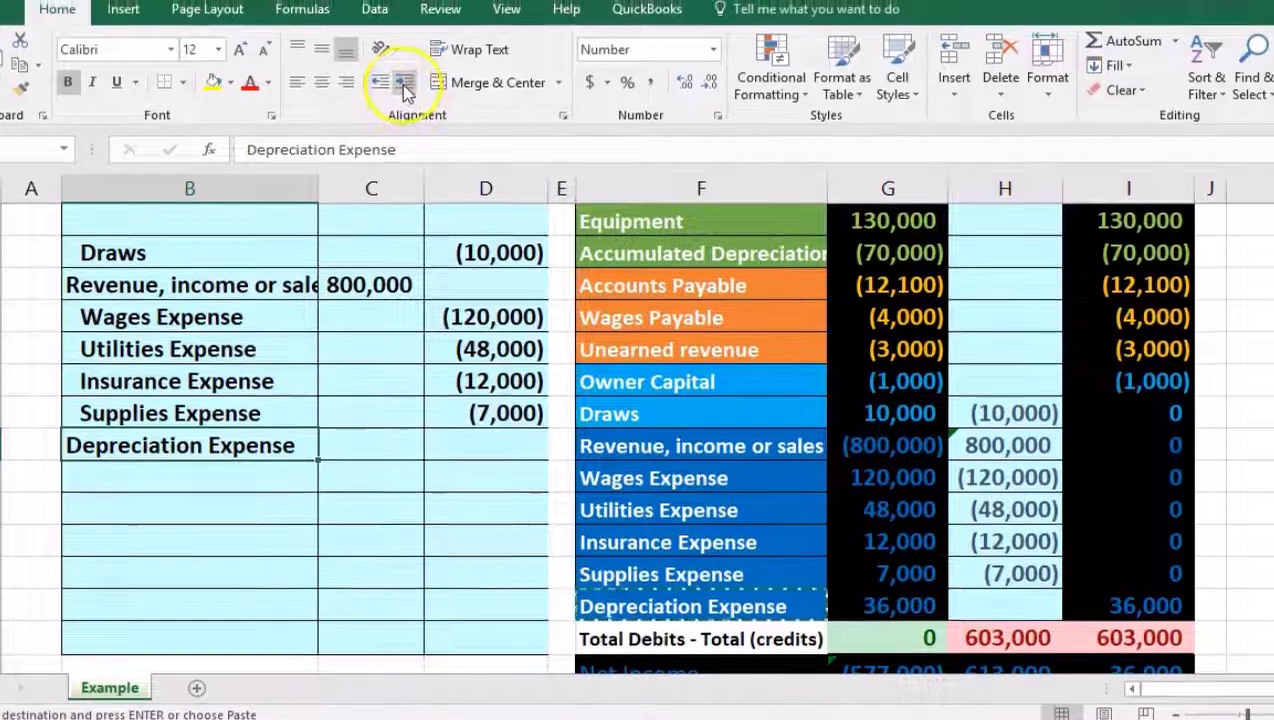
{"action": "left_click", "coordinate": [404, 78]}
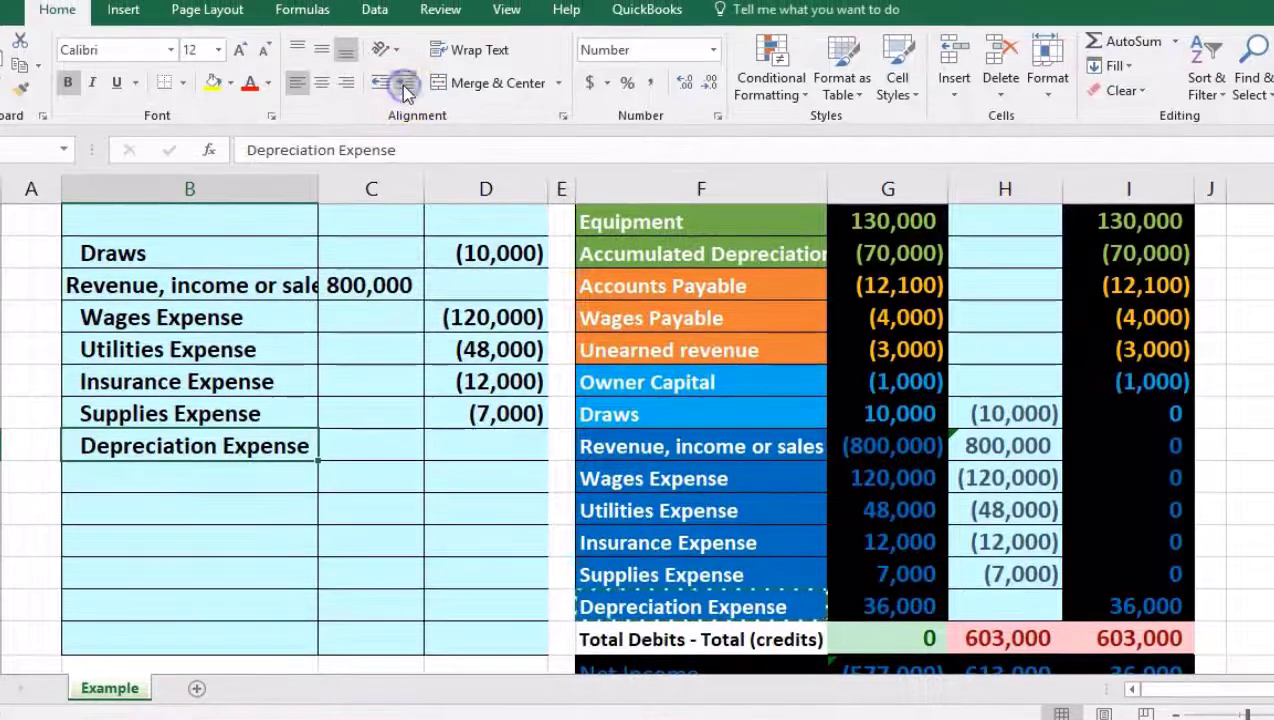
Enter -36000 in the credit column of the Depreciation Expense journal line, cell D17
{"action": "left_click", "coordinate": [471, 445]}
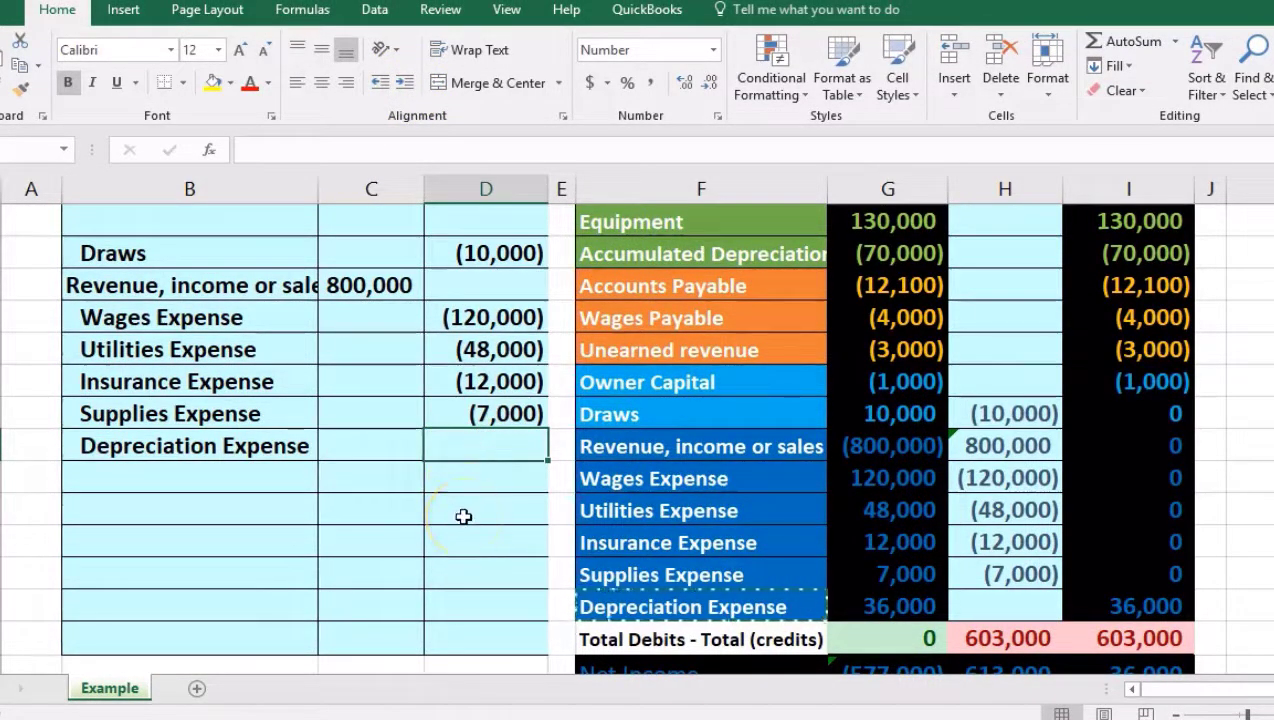
{"action": "type", "text": "-36000"}
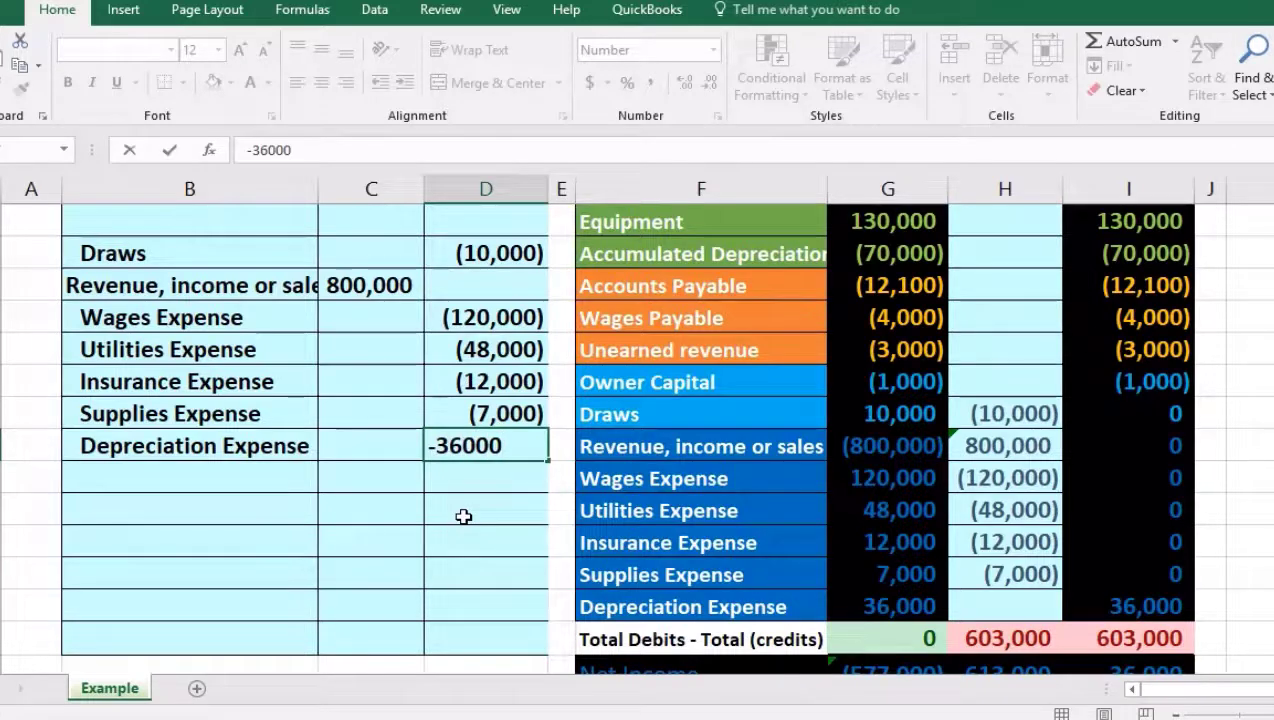
{"action": "key", "text": "Return"}
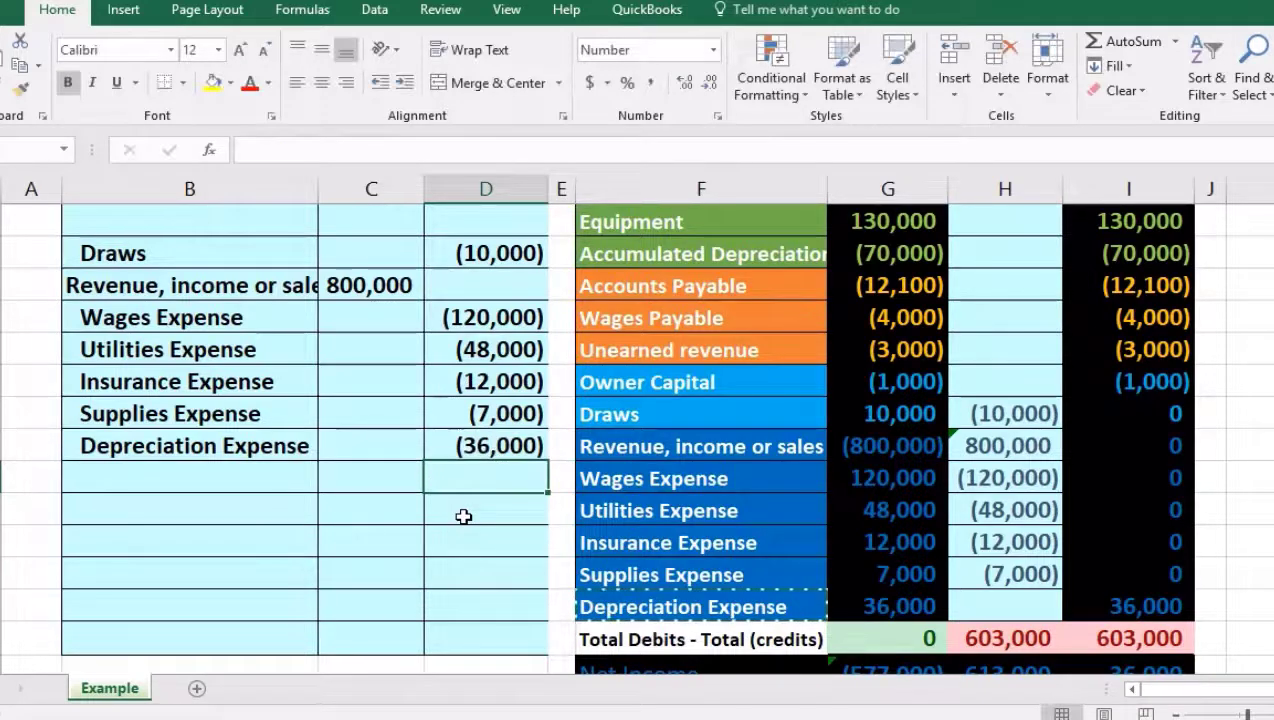
Post the depreciation credit by entering =D17 in cell H22, and check the closed account balances and total in column I
{"action": "left_click", "coordinate": [1003, 607]}
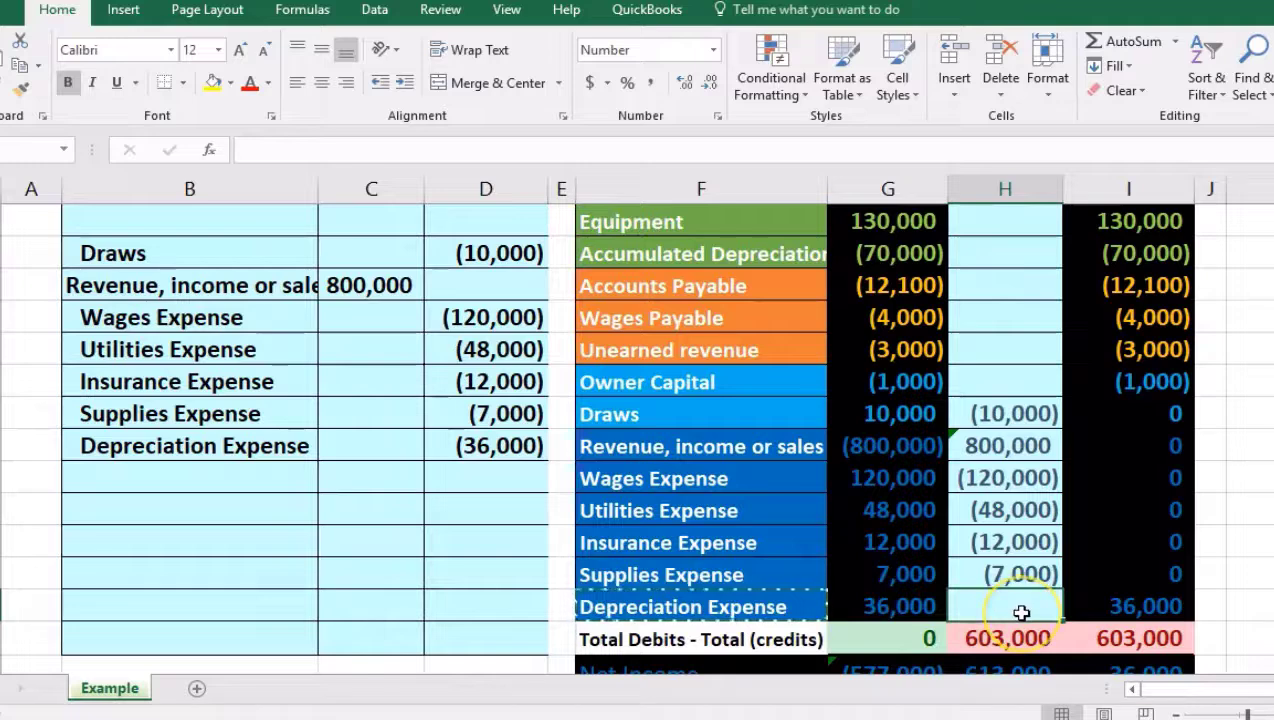
{"action": "type", "text": "="}
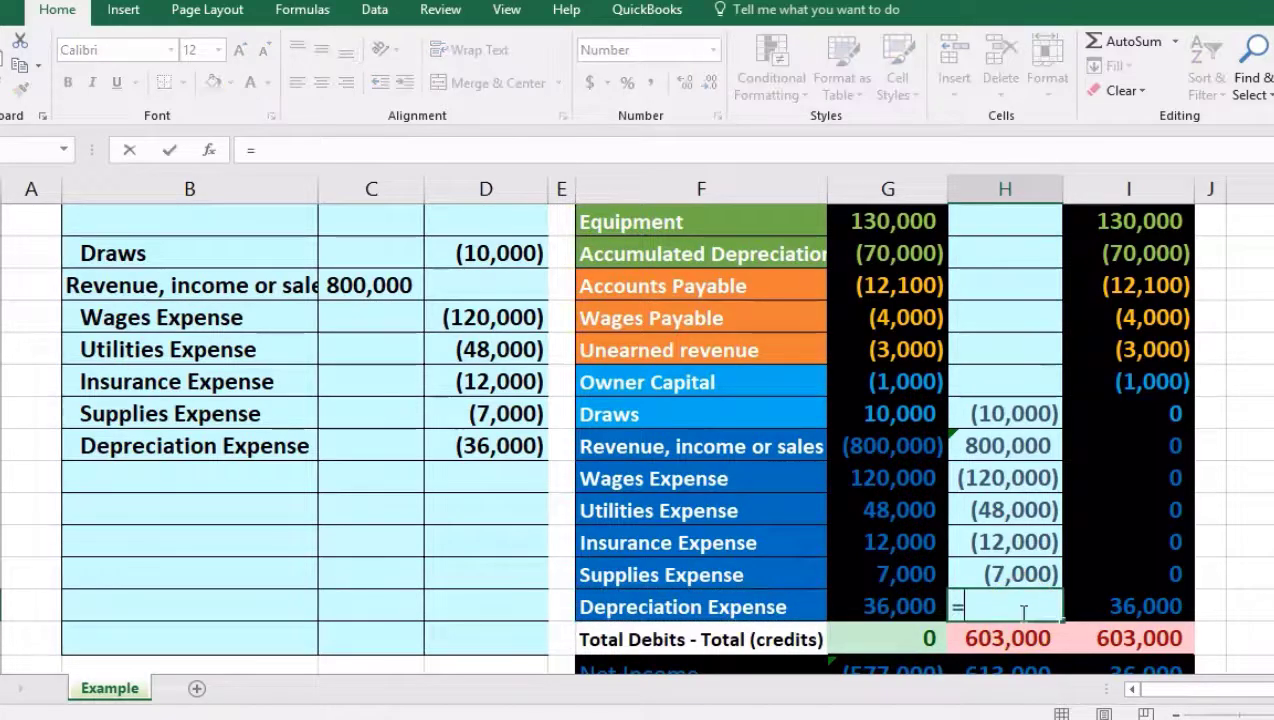
{"action": "left_click", "coordinate": [519, 455]}
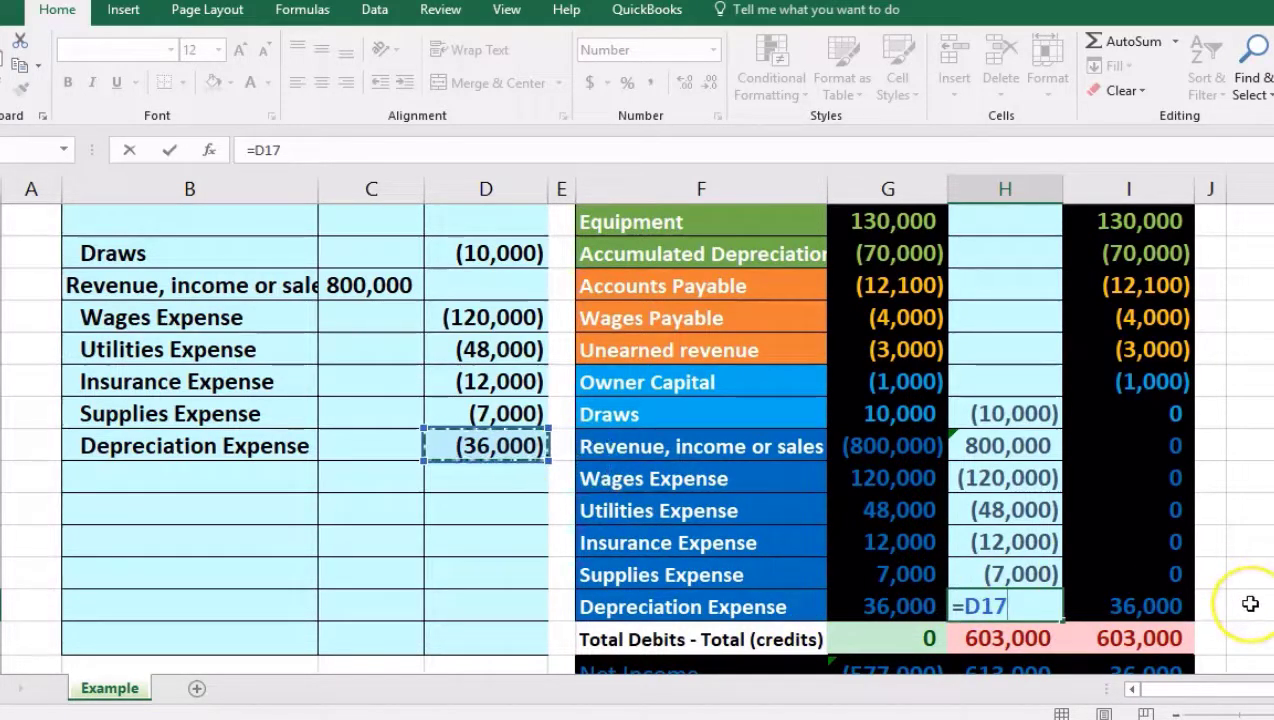
{"action": "key", "text": "Return"}
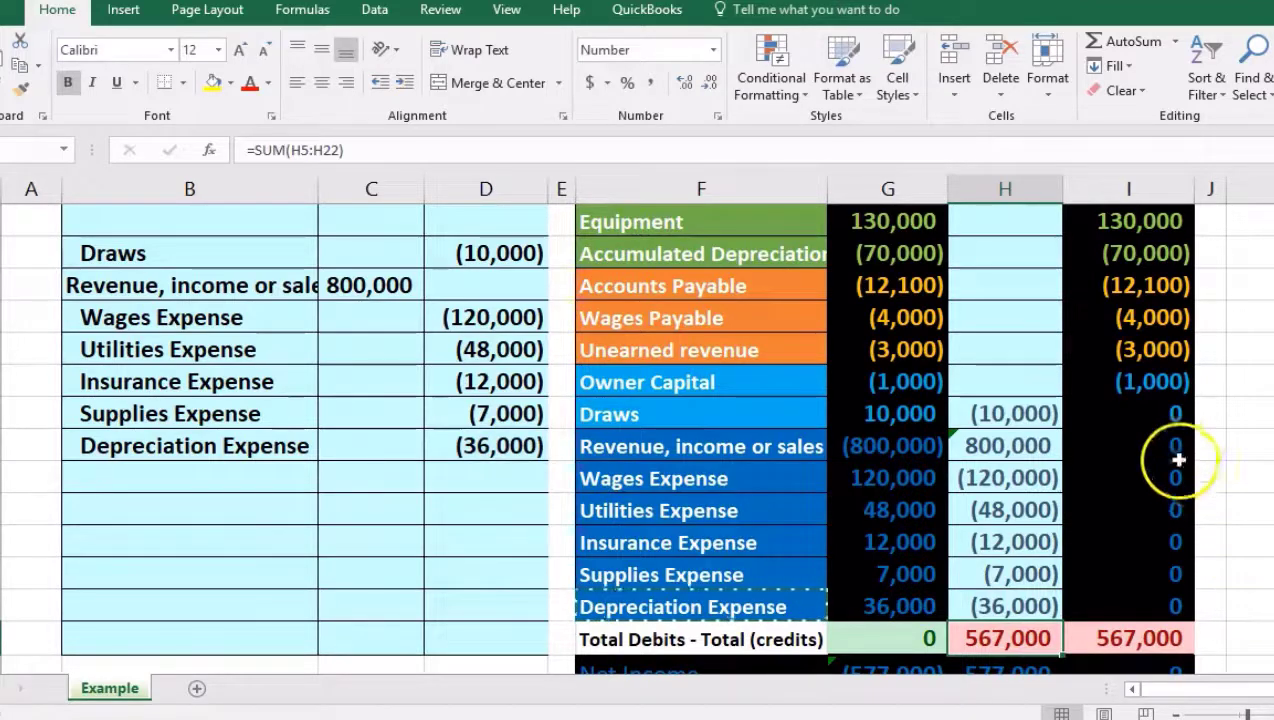
{"action": "left_click_drag", "start_coordinate": [1152, 415], "coordinate": [1156, 593]}
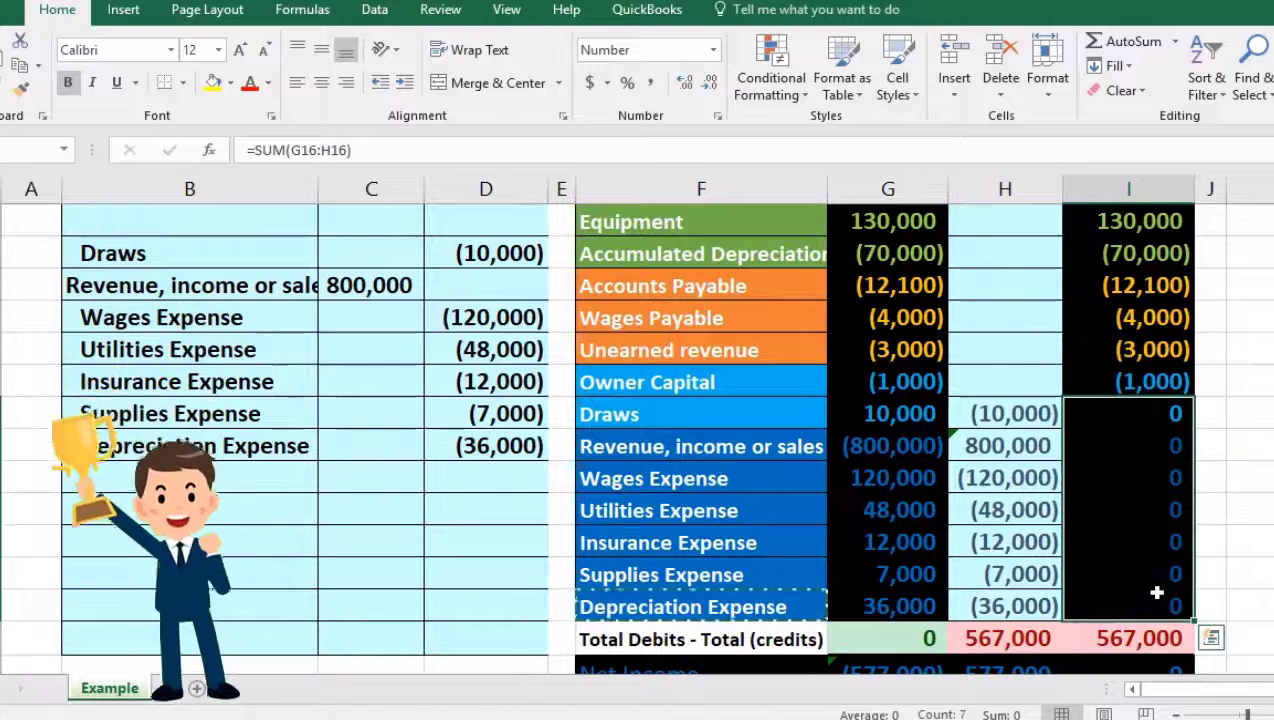
{"action": "left_click", "coordinate": [1152, 633]}
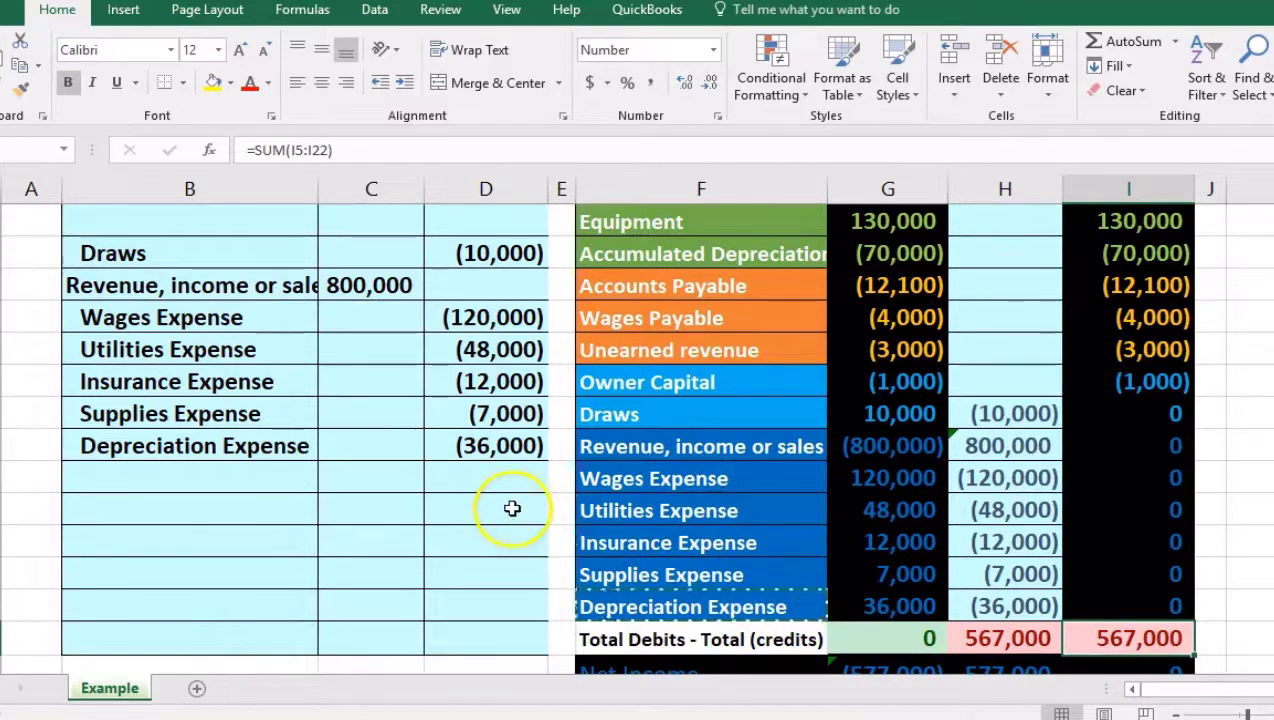
Total the journal entry's credits in cell D19 with a SUM of D11:D18
{"action": "left_click", "coordinate": [512, 508]}
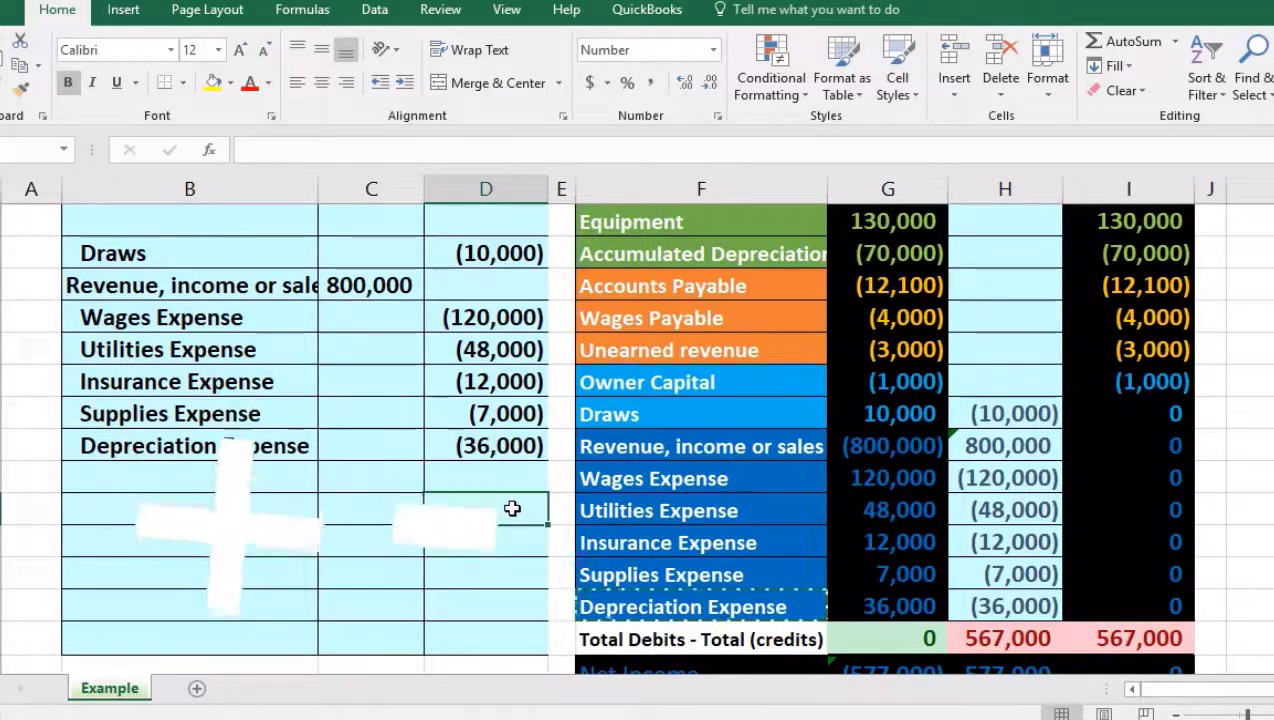
{"action": "type", "text": "=sum("}
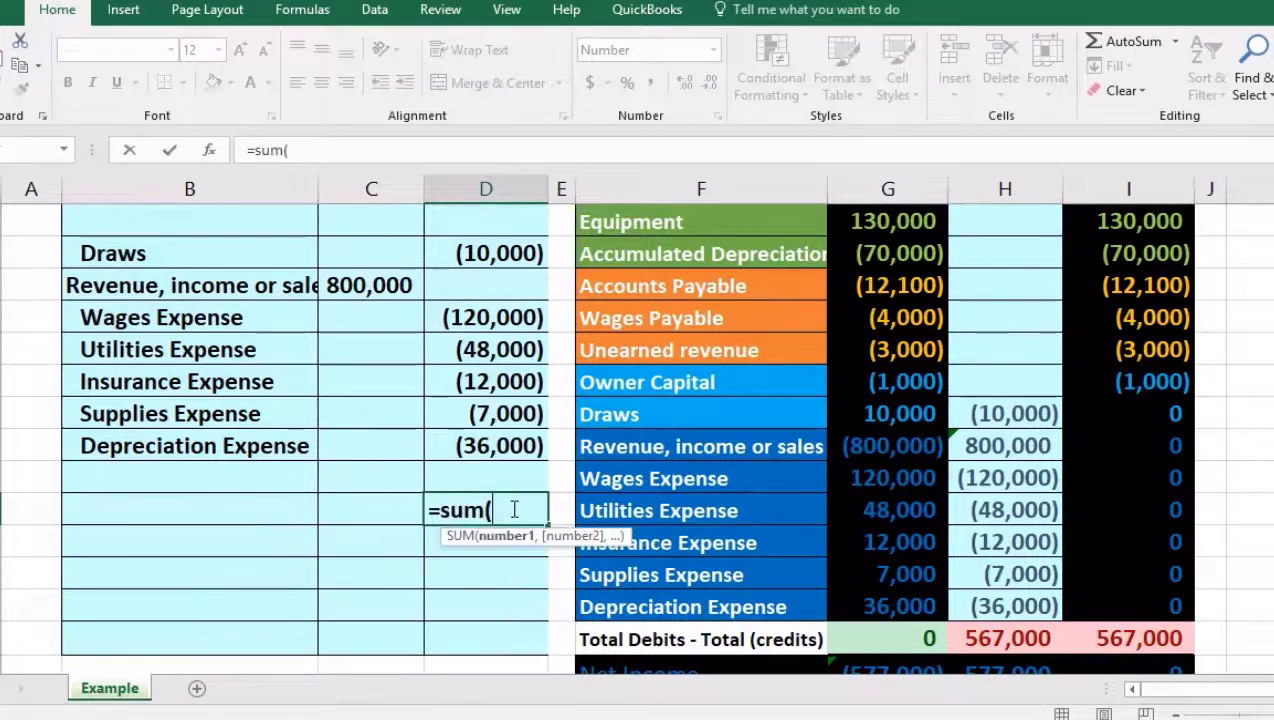
{"action": "key", "text": "Up"}
{"action": "key", "text": "shift+Up"}
{"action": "key", "text": "shift+Up"}
{"action": "key", "text": "shift+Up"}
{"action": "key", "text": "shift+Up"}
{"action": "key", "text": "shift+Up"}
{"action": "key", "text": "shift+Up"}
{"action": "key", "text": "shift+Up"}
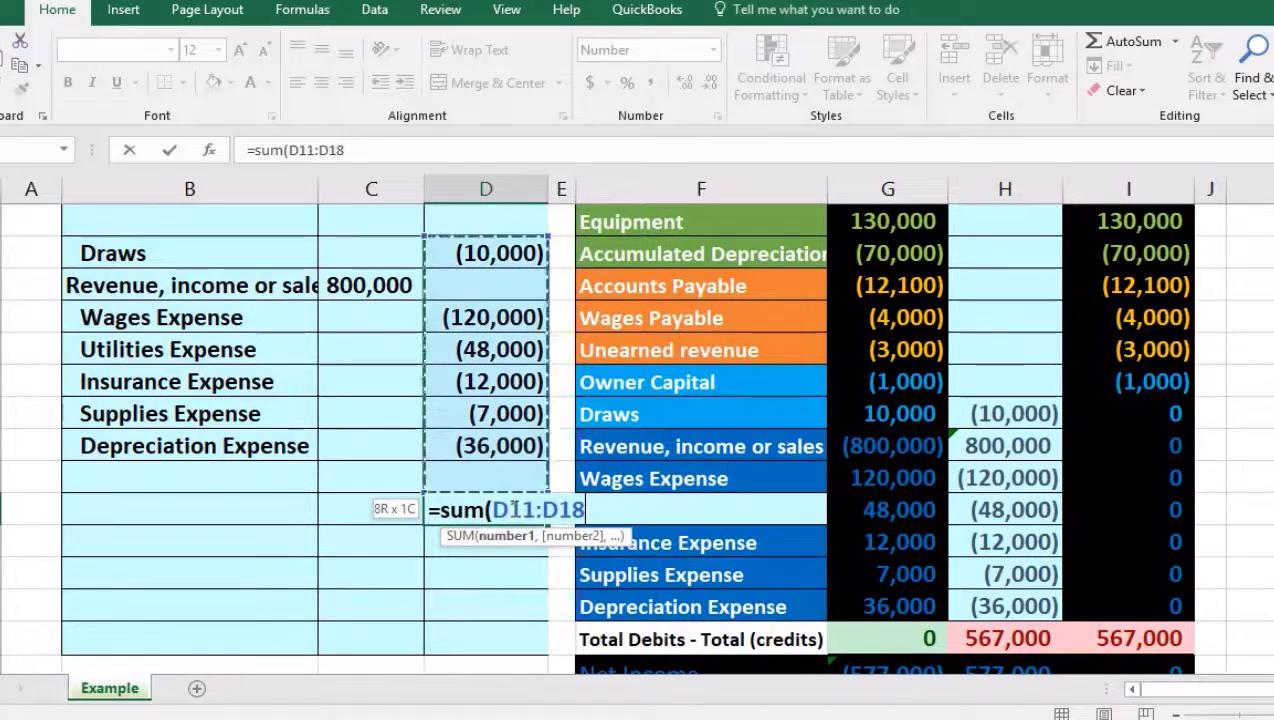
{"action": "key", "text": "Return"}
Total the journal entry's debits in cell C19 with a SUM of C11:C18
{"action": "key", "text": "Up"}
{"action": "key", "text": "Left"}
{"action": "type", "text": "=sum("}
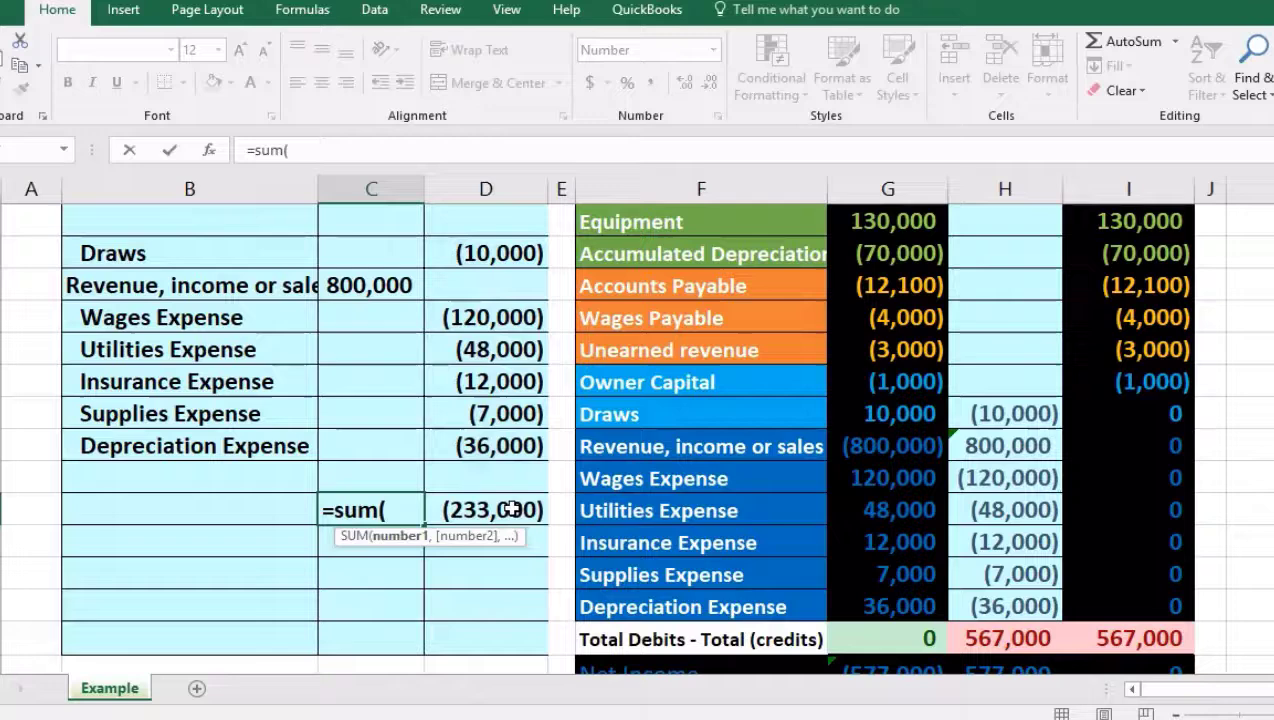
{"action": "key", "text": "Up"}
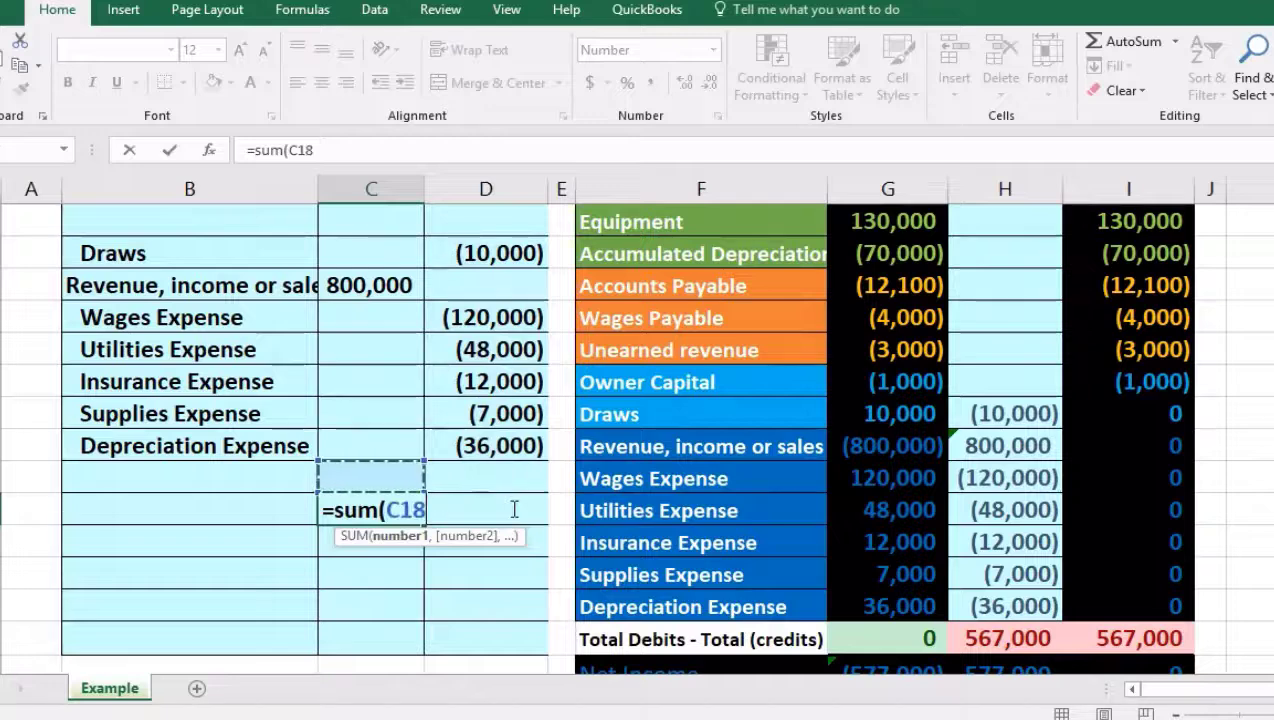
{"action": "key", "text": "shift+Up"}
{"action": "key", "text": "shift+Up"}
{"action": "key", "text": "shift+Up"}
{"action": "key", "text": "shift+Up"}
{"action": "key", "text": "shift+Up"}
{"action": "key", "text": "shift+Up"}
{"action": "key", "text": "shift+Up"}
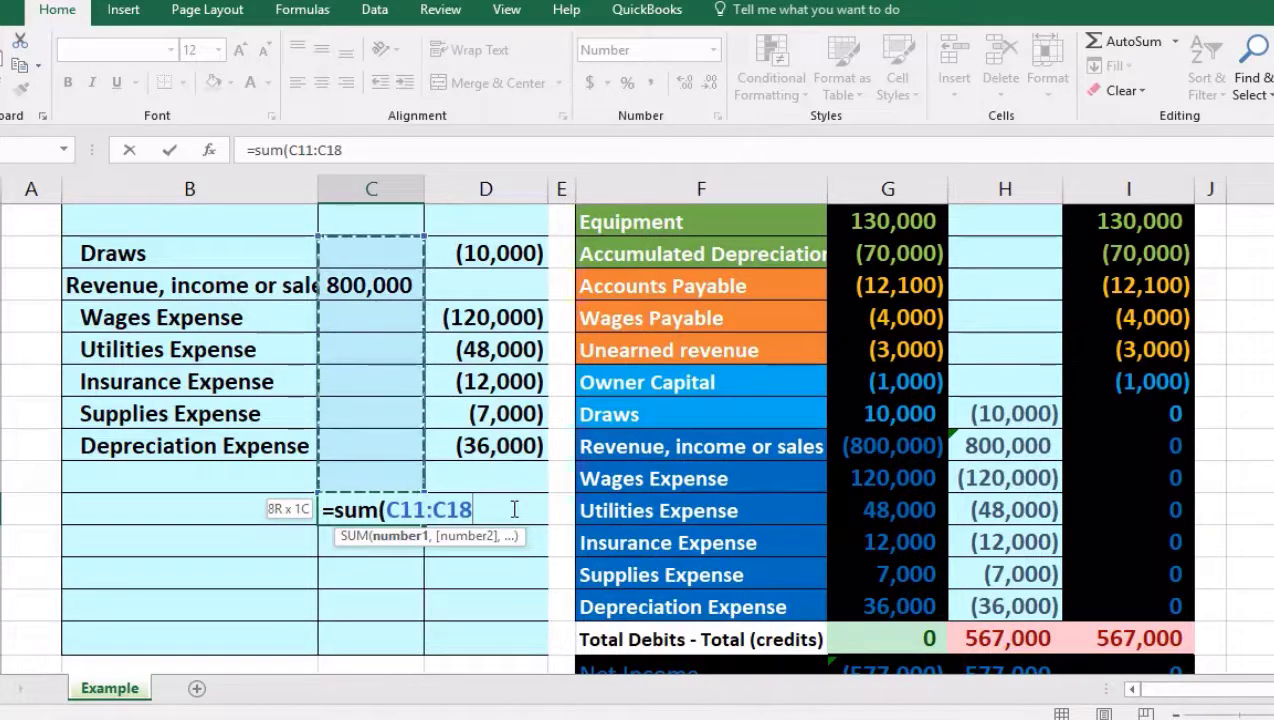
{"action": "key", "text": "Return"}
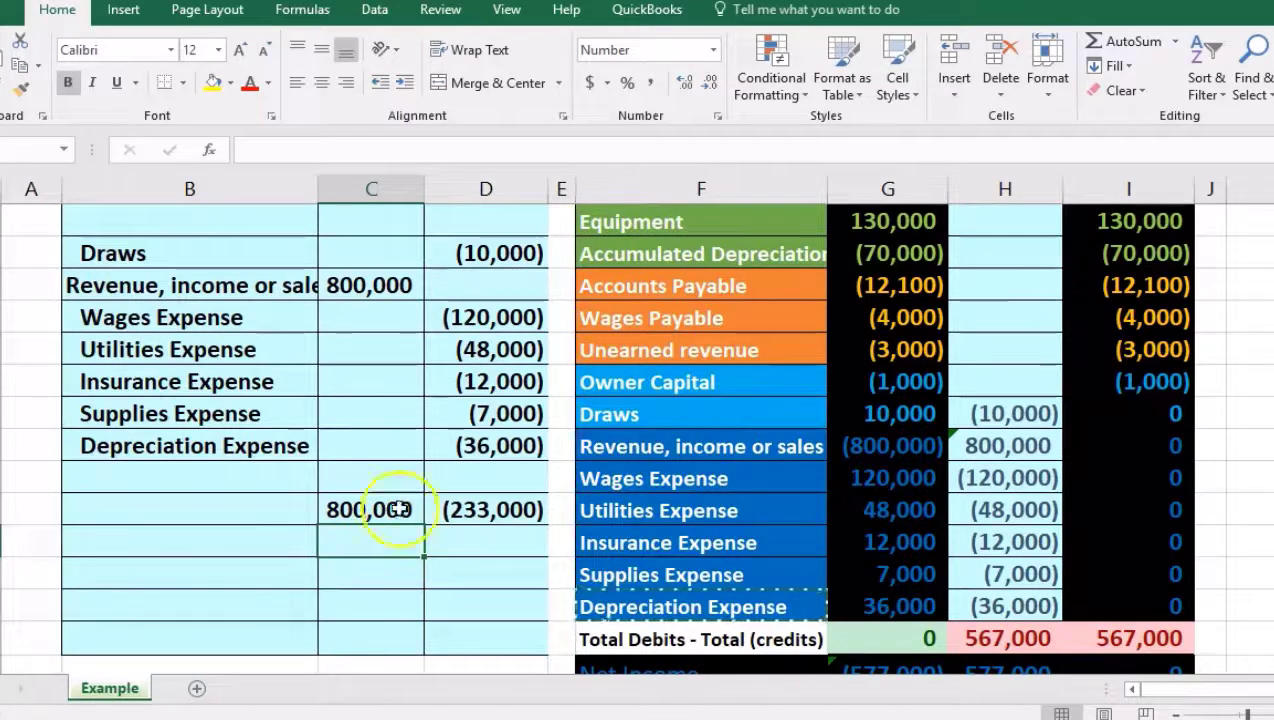
Check the sum of the journal amounts in C11:D17, and compute the net difference in cell D20 with =C19+D19
{"action": "left_click_drag", "start_coordinate": [355, 245], "coordinate": [475, 438]}
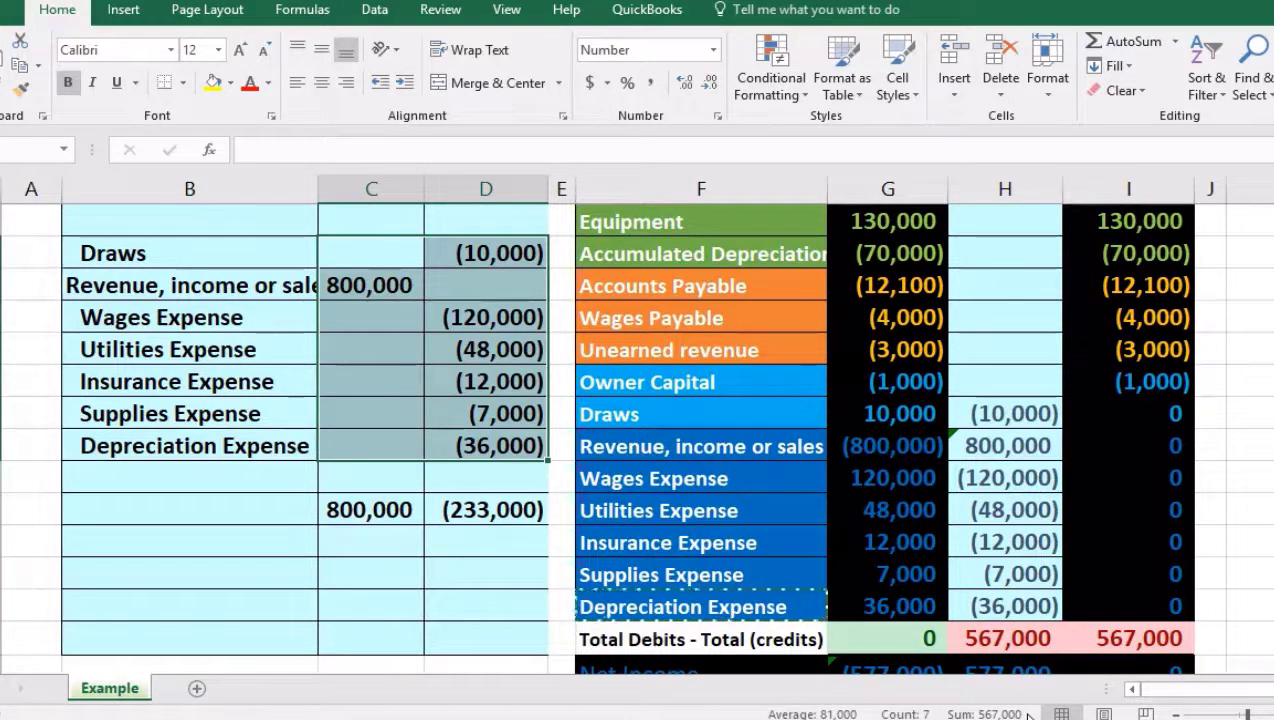
{"action": "left_click", "coordinate": [498, 541]}
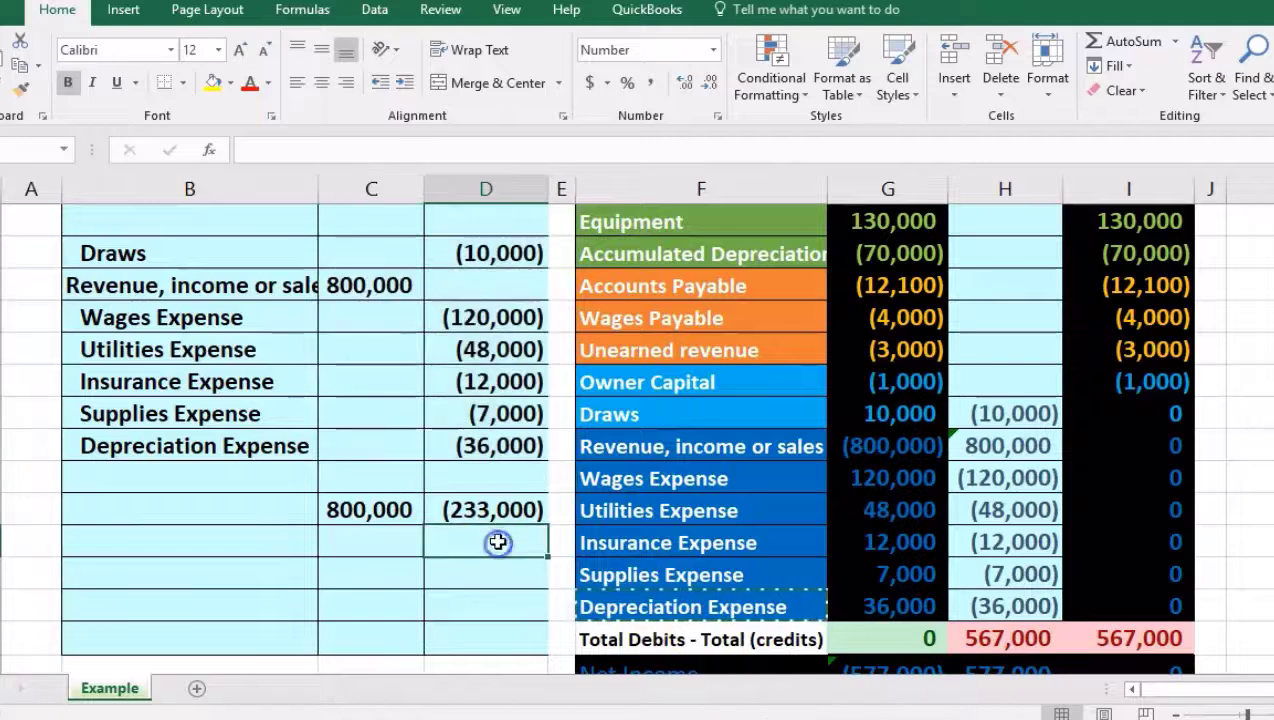
{"action": "type", "text": "="}
{"action": "key", "text": "Left"}
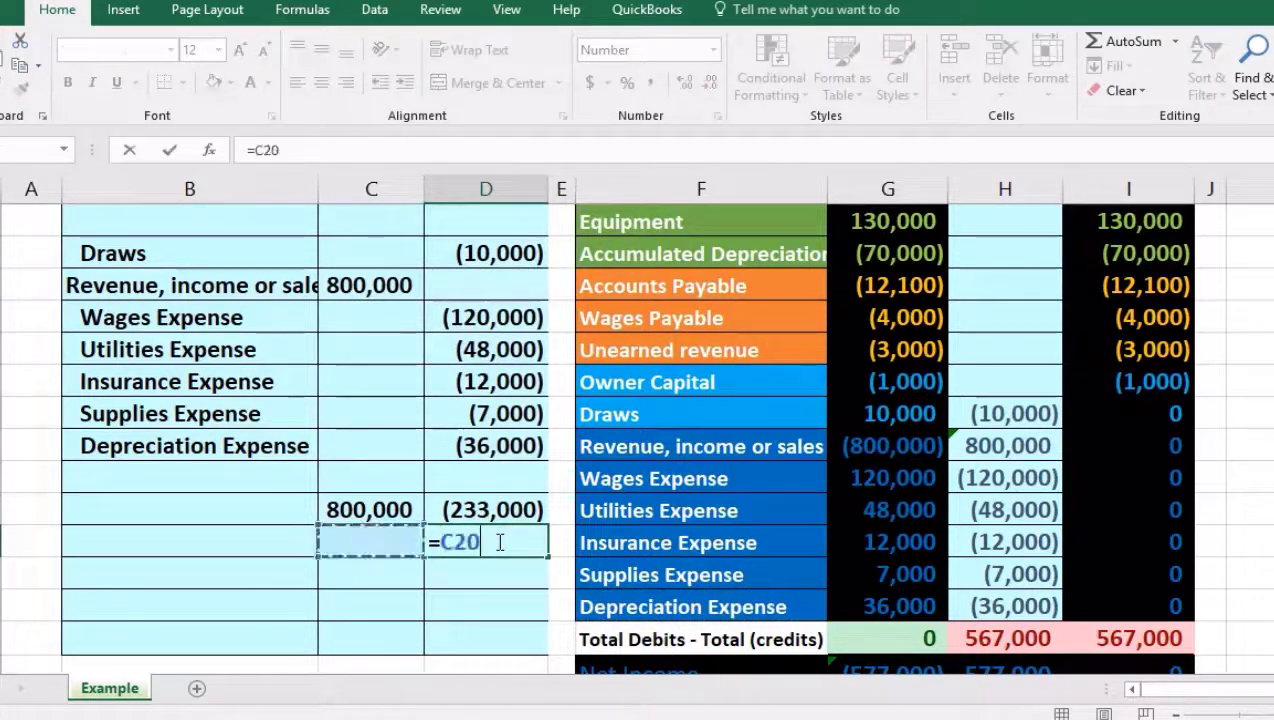
{"action": "key", "text": "Up"}
{"action": "type", "text": "+"}
{"action": "key", "text": "Up"}
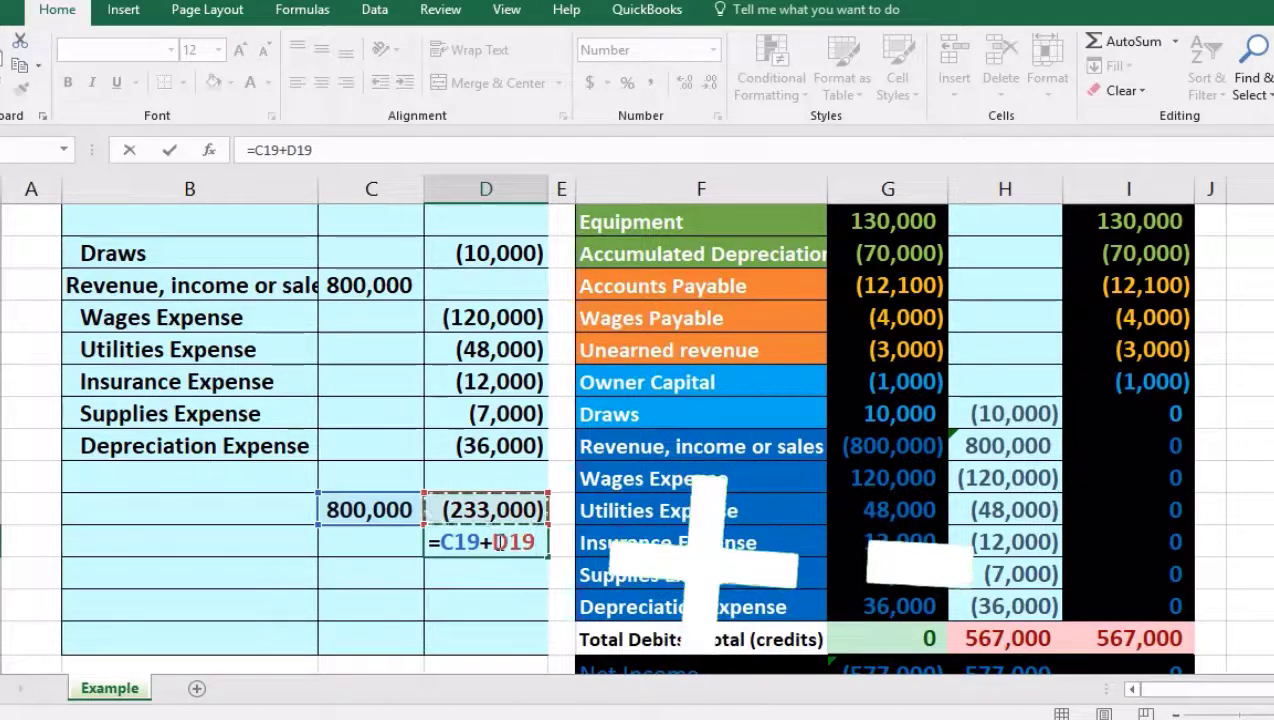
{"action": "key", "text": "Return"}
{"action": "left_click", "coordinate": [497, 541]}
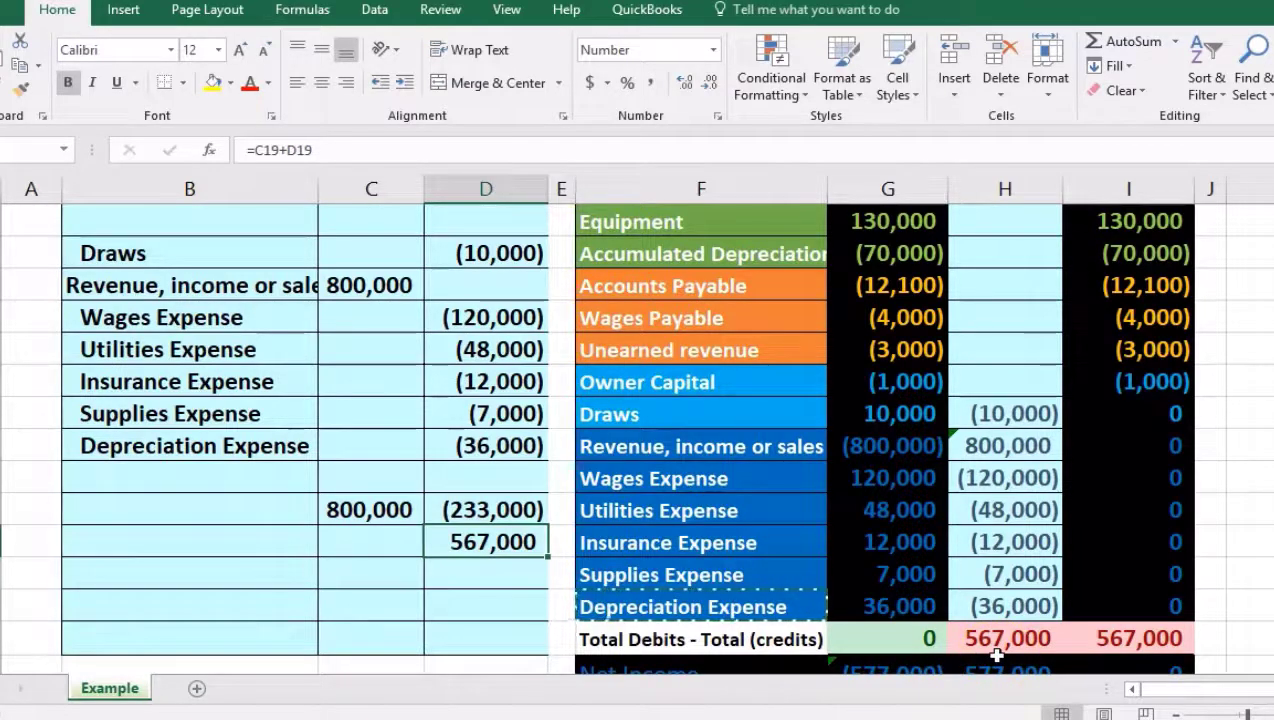
Clear the trial debit and credit totals and the net difference from cells C19:D20
{"action": "left_click_drag", "start_coordinate": [370, 506], "coordinate": [458, 544]}
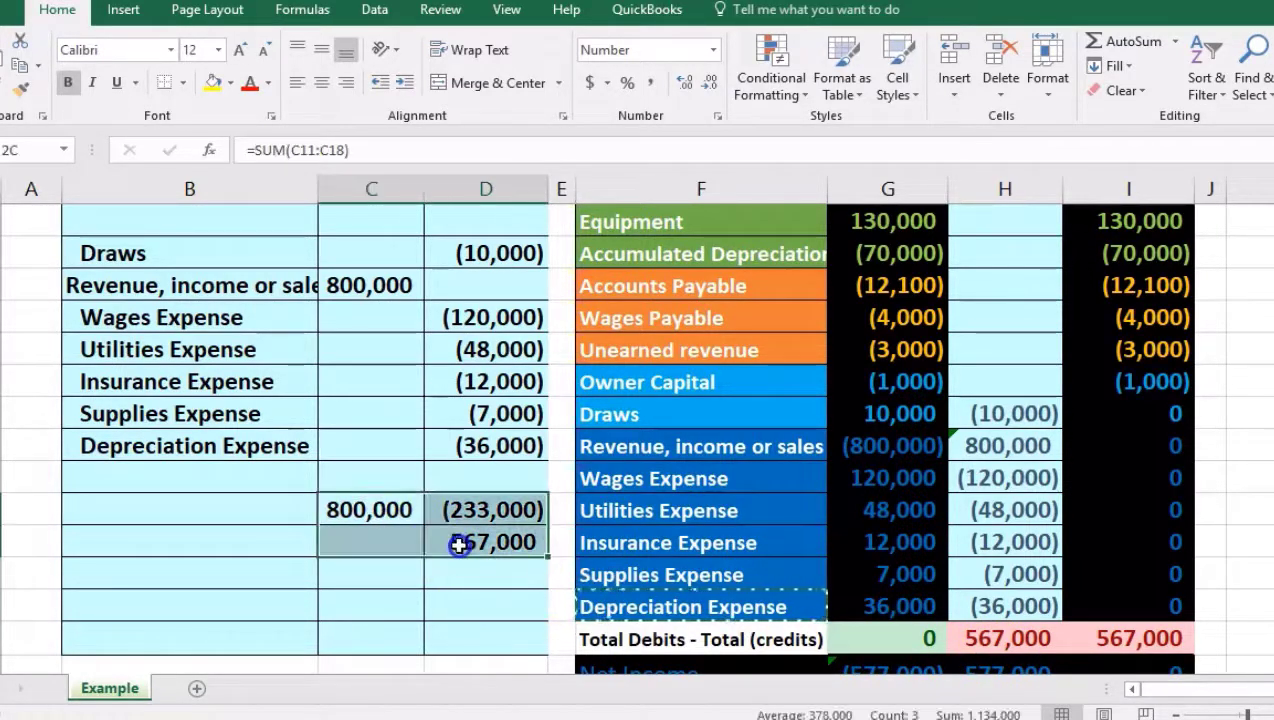
{"action": "key", "text": "Delete"}
{"action": "key", "text": "Up"}
{"action": "key", "text": "Right"}
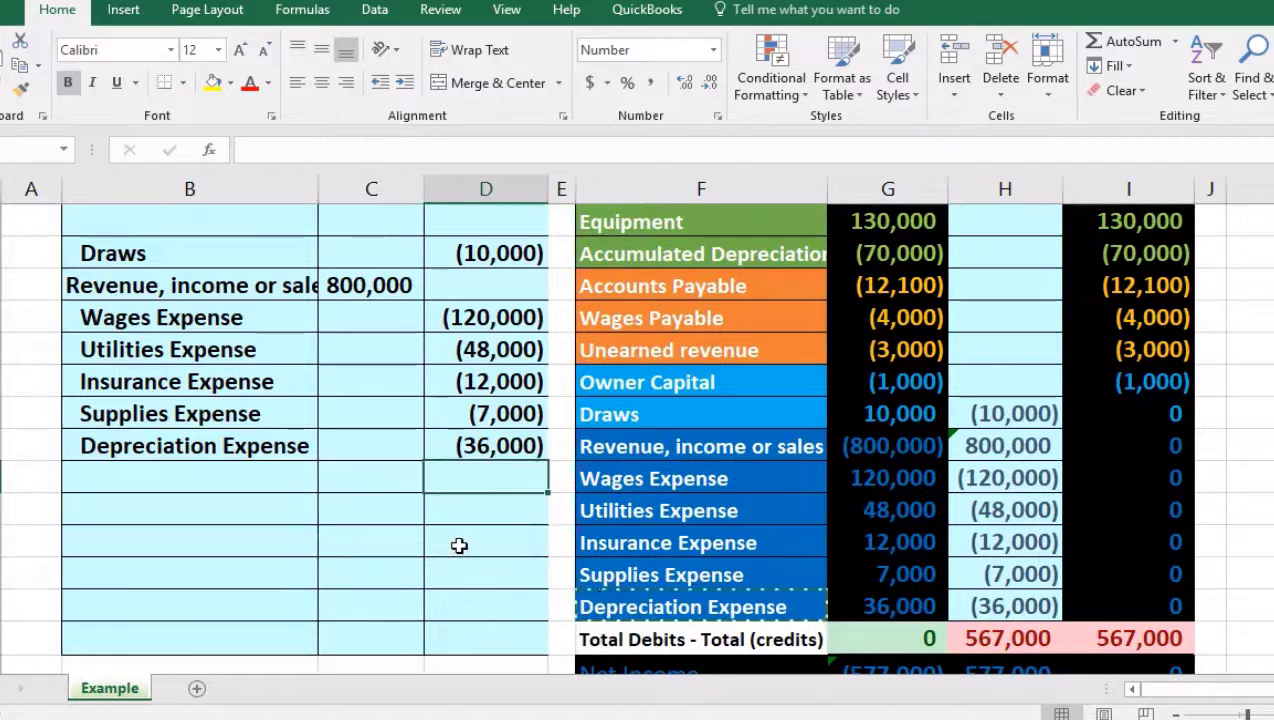
Calculate the closing entry's balancing credit in cell D18 with the formula -SUM(C11:D17)
{"action": "left_click", "coordinate": [480, 515]}
{"action": "mouse_move", "coordinate": [374, 248]}
{"action": "left_mouse_down"}
{"action": "mouse_move", "coordinate": [469, 381]}
{"action": "mouse_move", "coordinate": [482, 442]}
{"action": "left_mouse_up"}
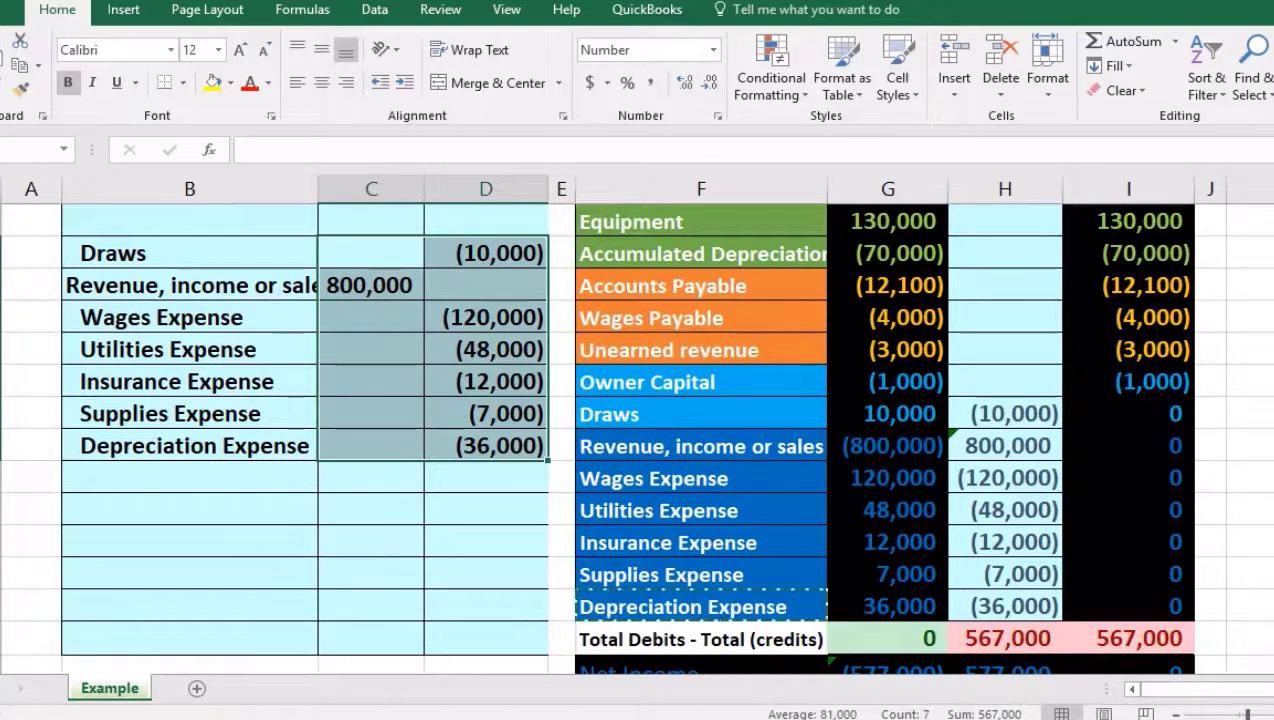
{"action": "left_click", "coordinate": [488, 480]}
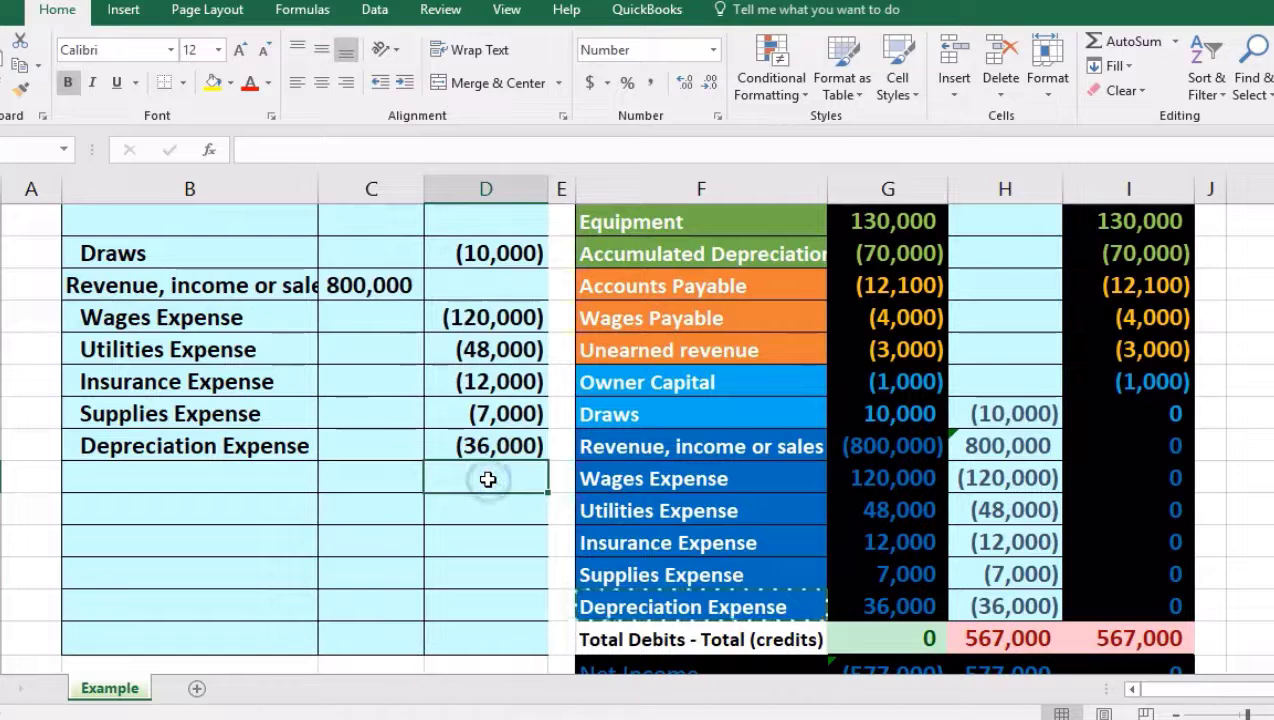
{"action": "type", "text": "-"}
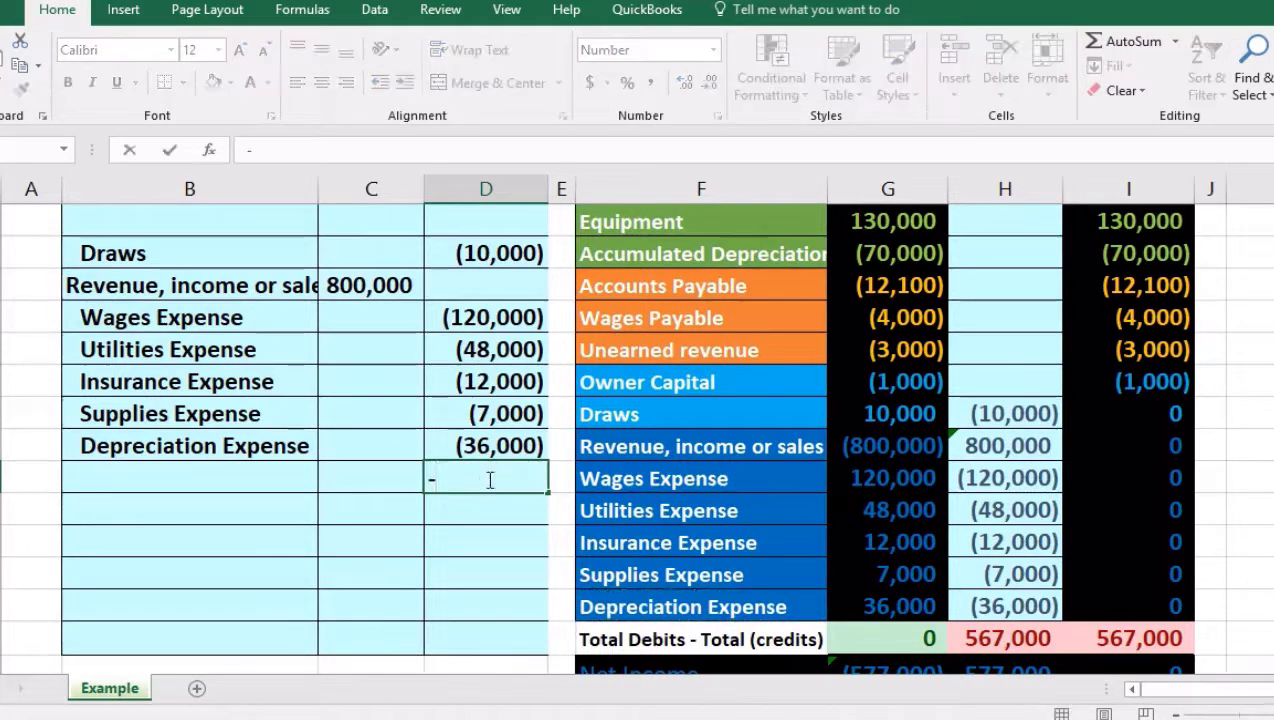
{"action": "type", "text": "sum"}
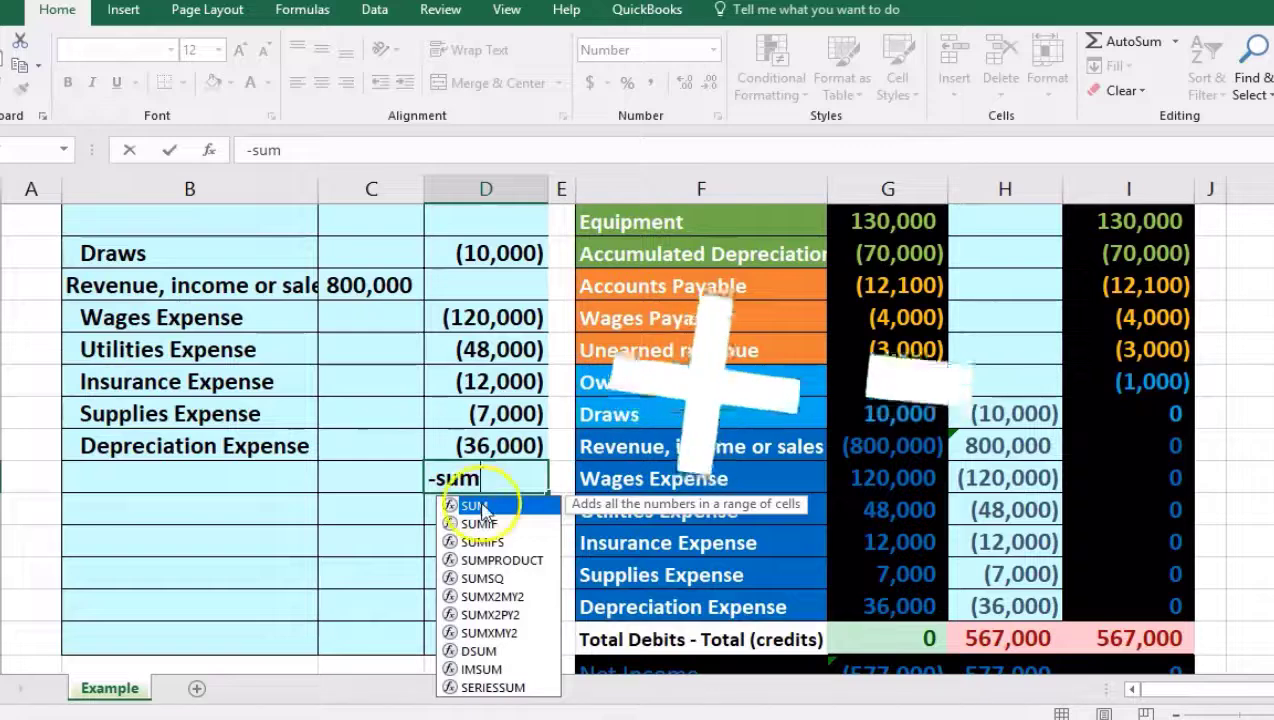
{"action": "left_click", "coordinate": [483, 508]}
{"action": "double_click", "coordinate": [483, 508]}
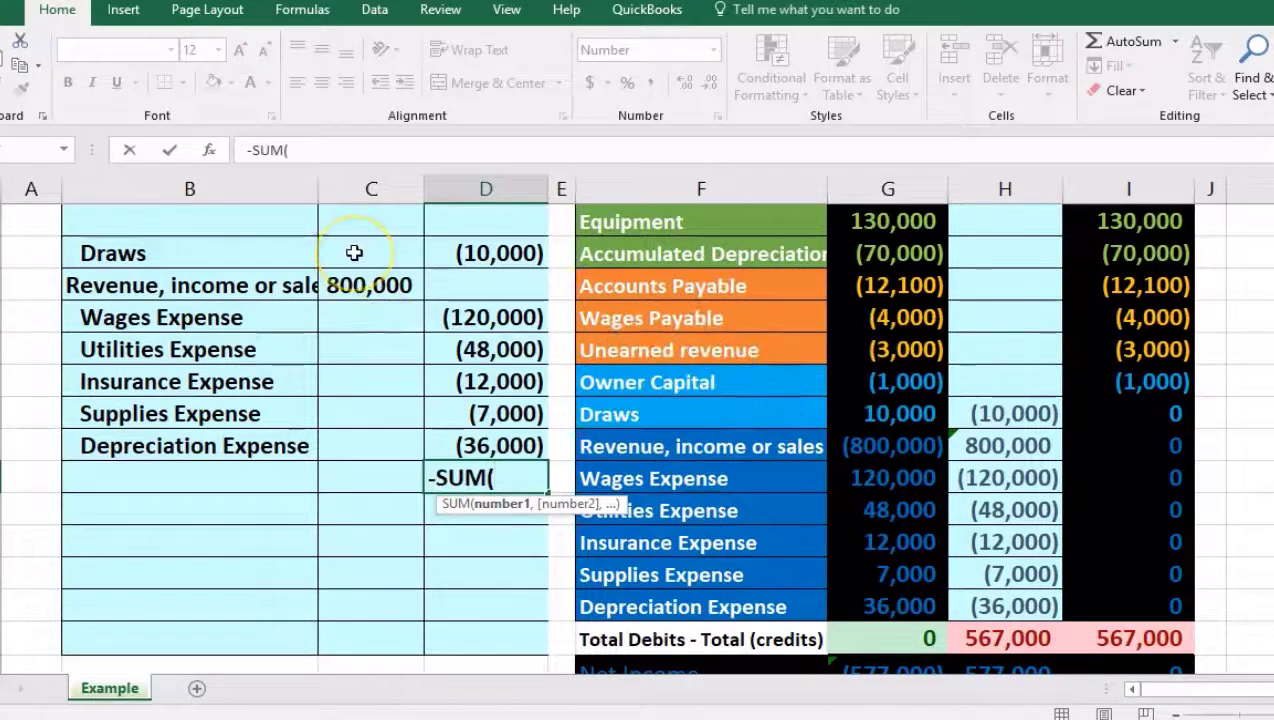
{"action": "left_click", "coordinate": [354, 253]}
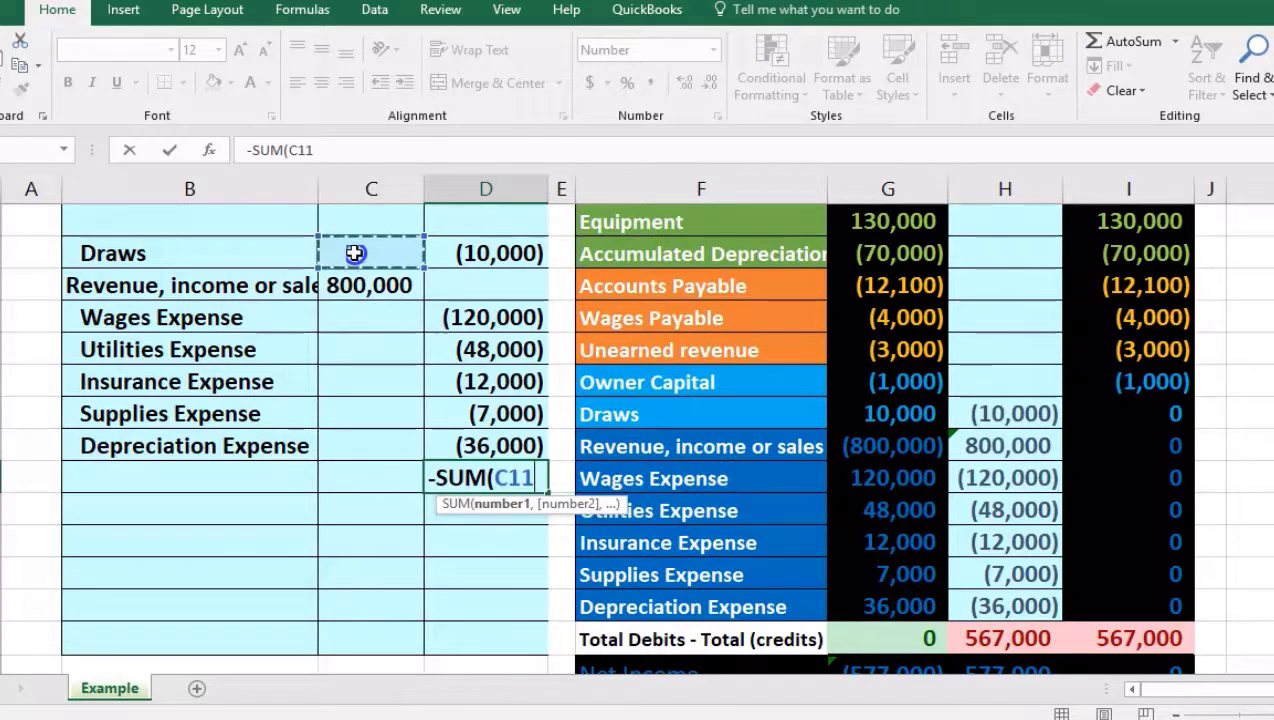
{"action": "left_click_drag", "start_coordinate": [354, 253], "coordinate": [484, 430]}
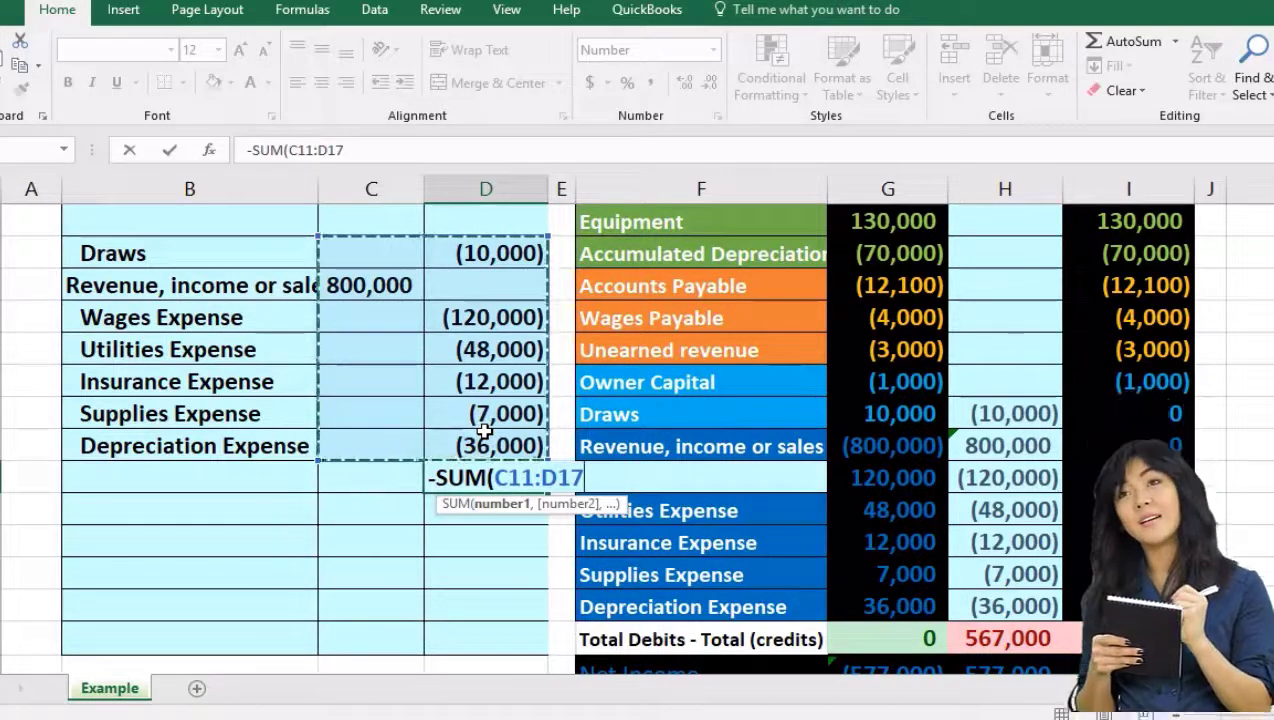
{"action": "key", "text": "Return"}
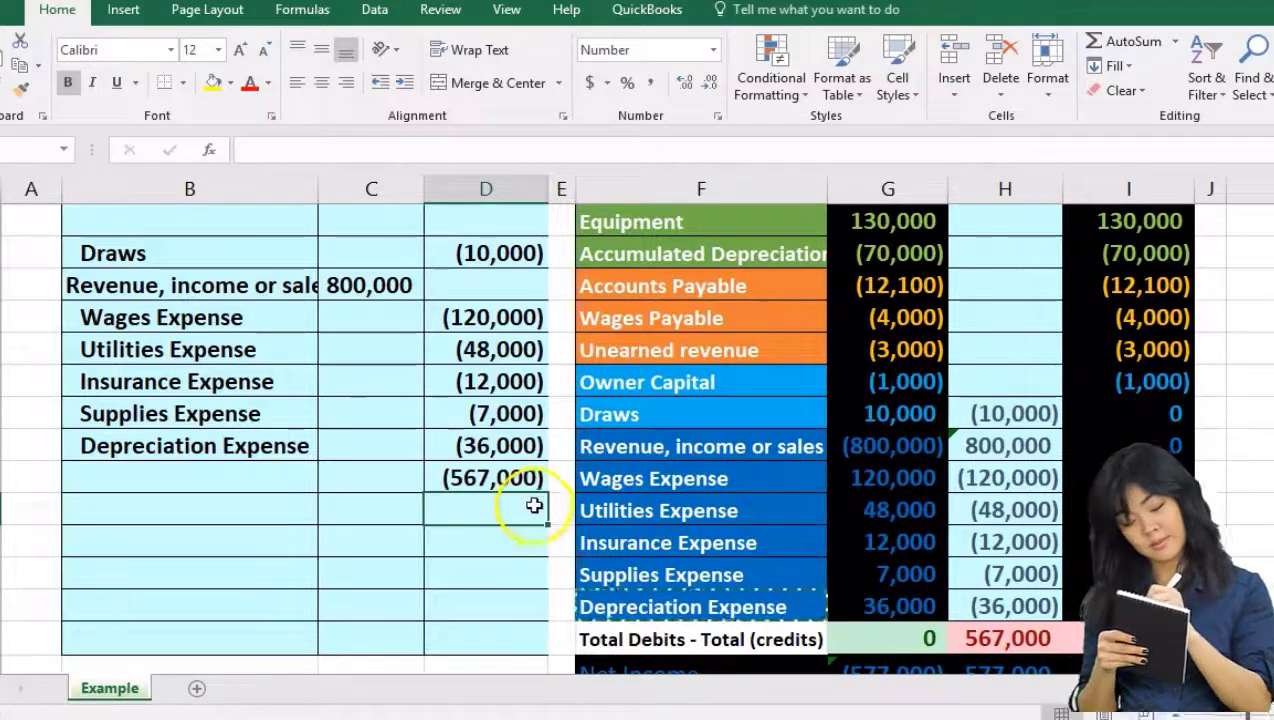
Copy the Owner Capital account name from the trial balance into cell B18 as values only, and indent it
{"action": "left_click", "coordinate": [654, 380]}
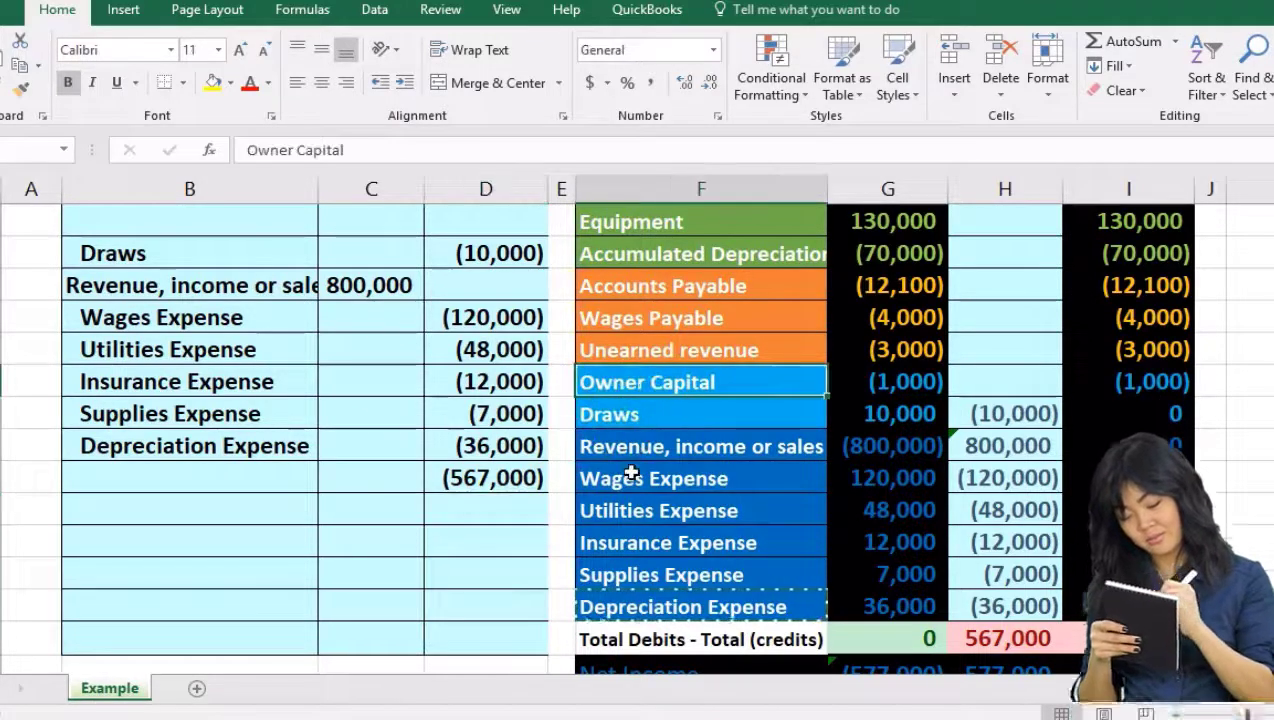
{"action": "right_click", "coordinate": [690, 383]}
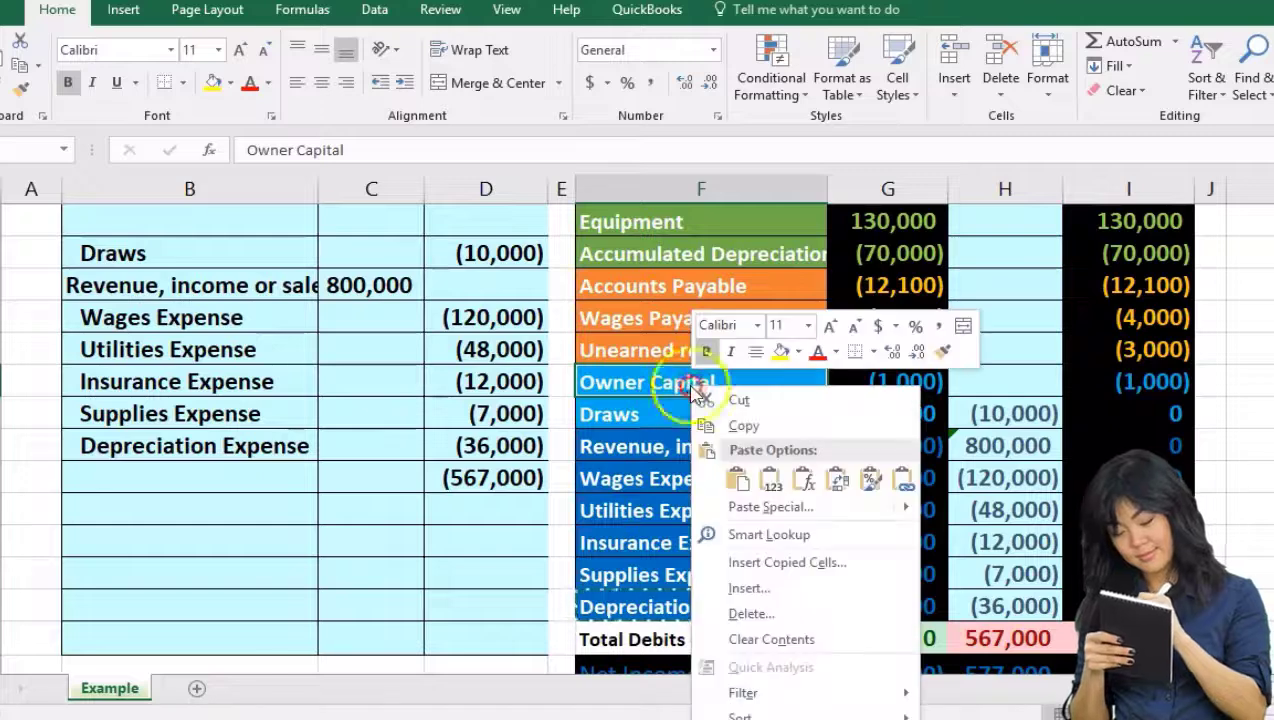
{"action": "left_click", "coordinate": [740, 426]}
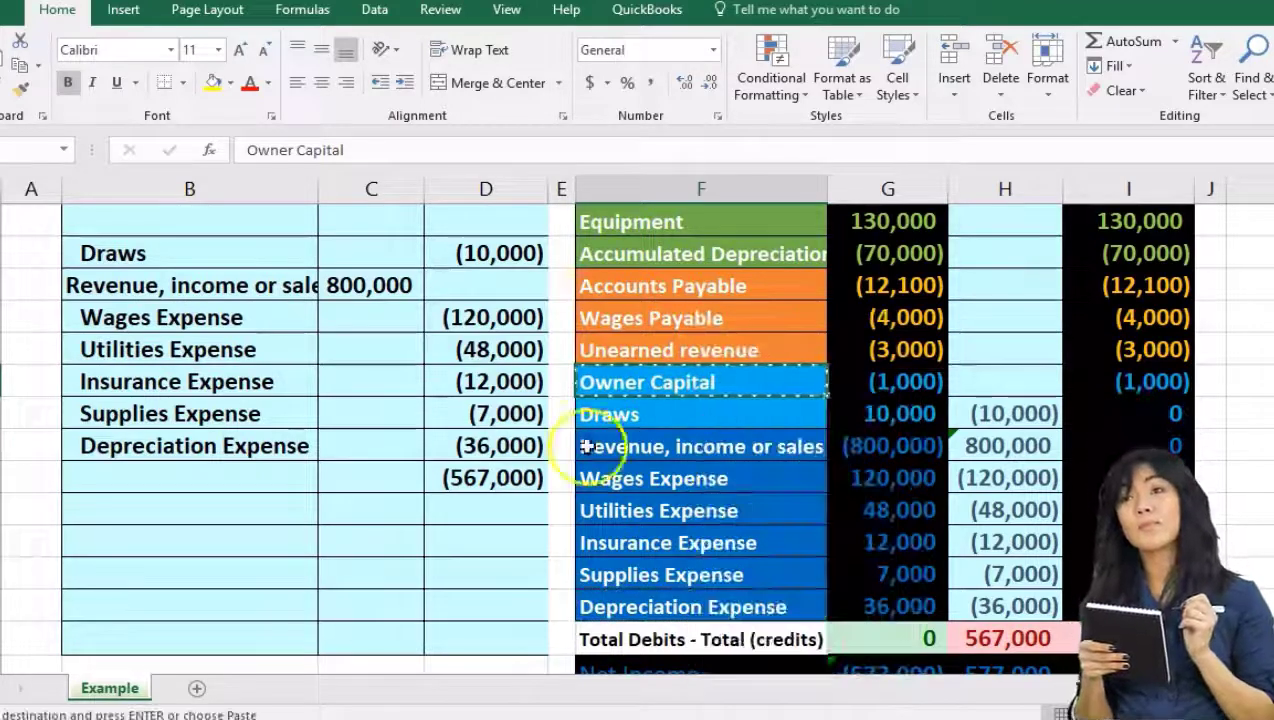
{"action": "left_click", "coordinate": [271, 473]}
{"action": "right_click", "coordinate": [270, 475]}
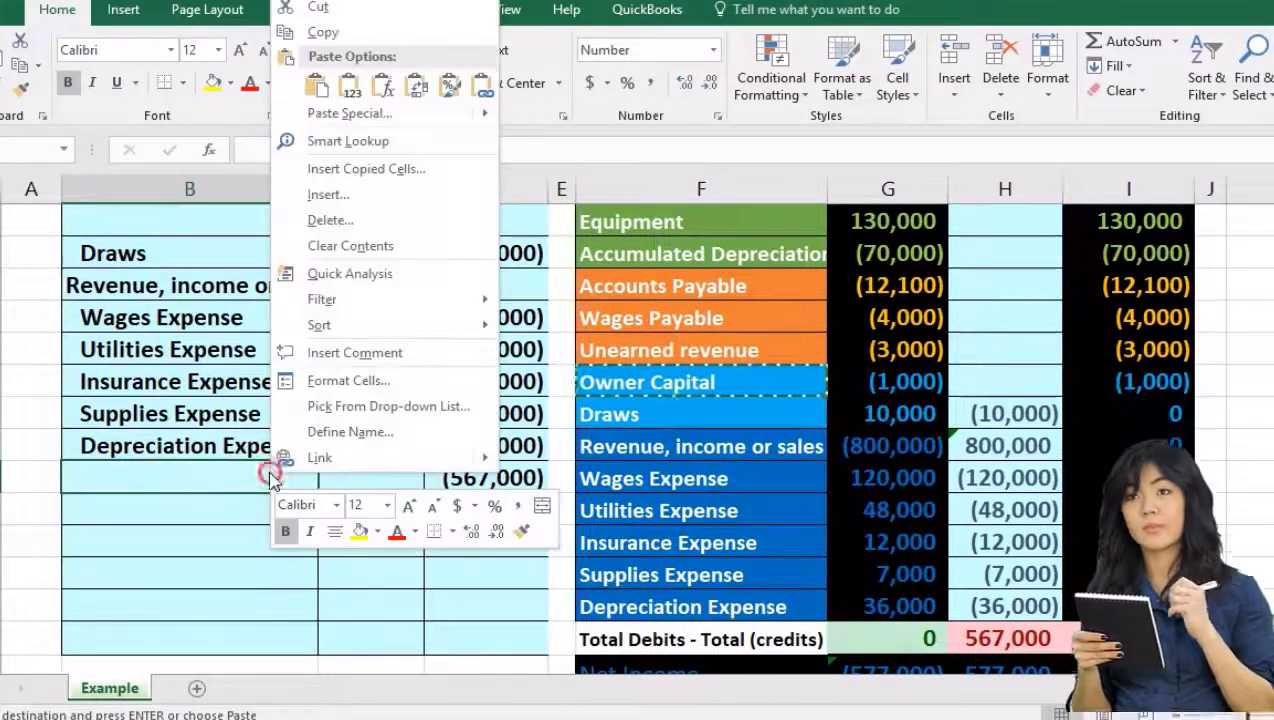
{"action": "left_click", "coordinate": [347, 87]}
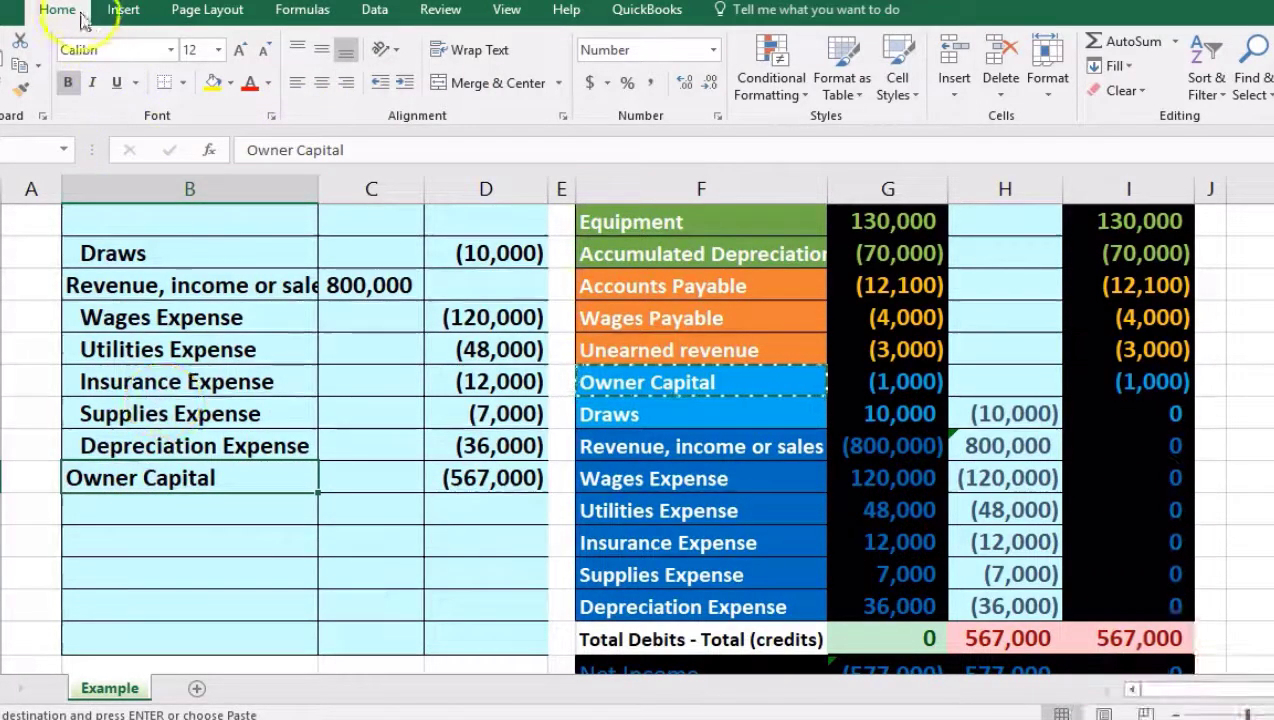
{"action": "left_click", "coordinate": [406, 86]}
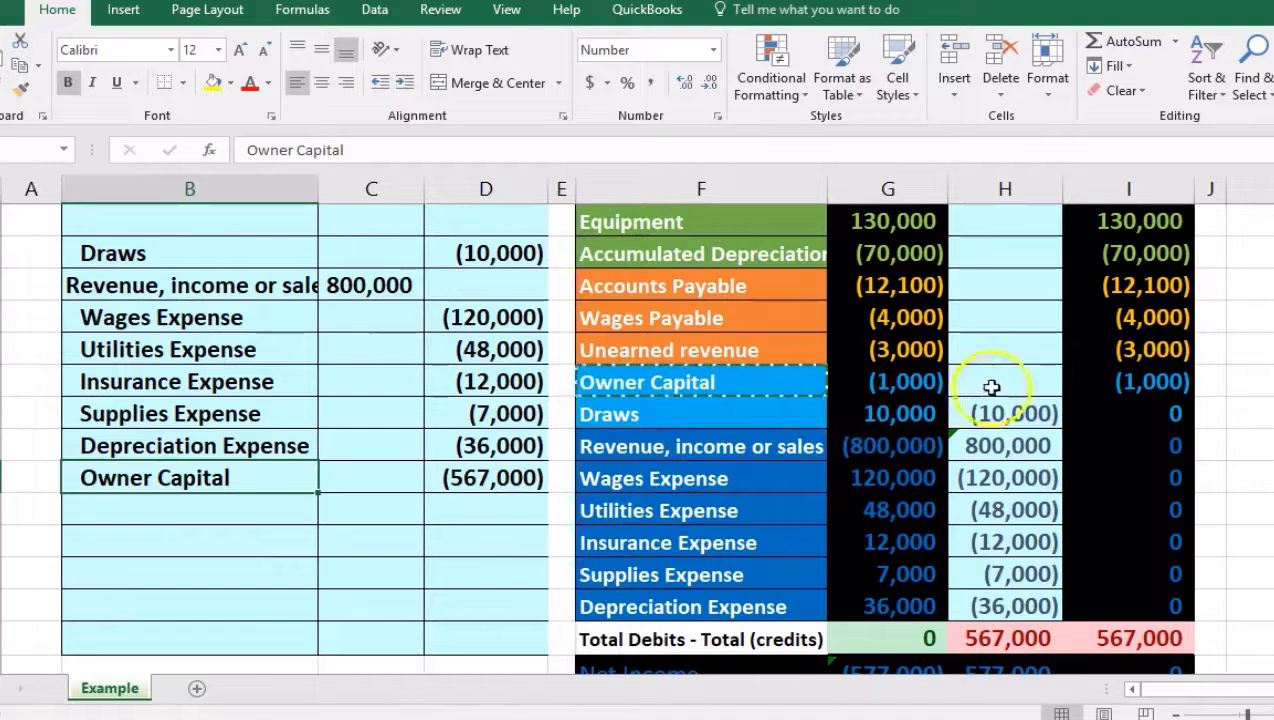
Post the balancing credit to Owner Capital by entering =D18 in cell H15, and check the post-close balances in I15:I22
{"action": "left_click", "coordinate": [994, 385]}
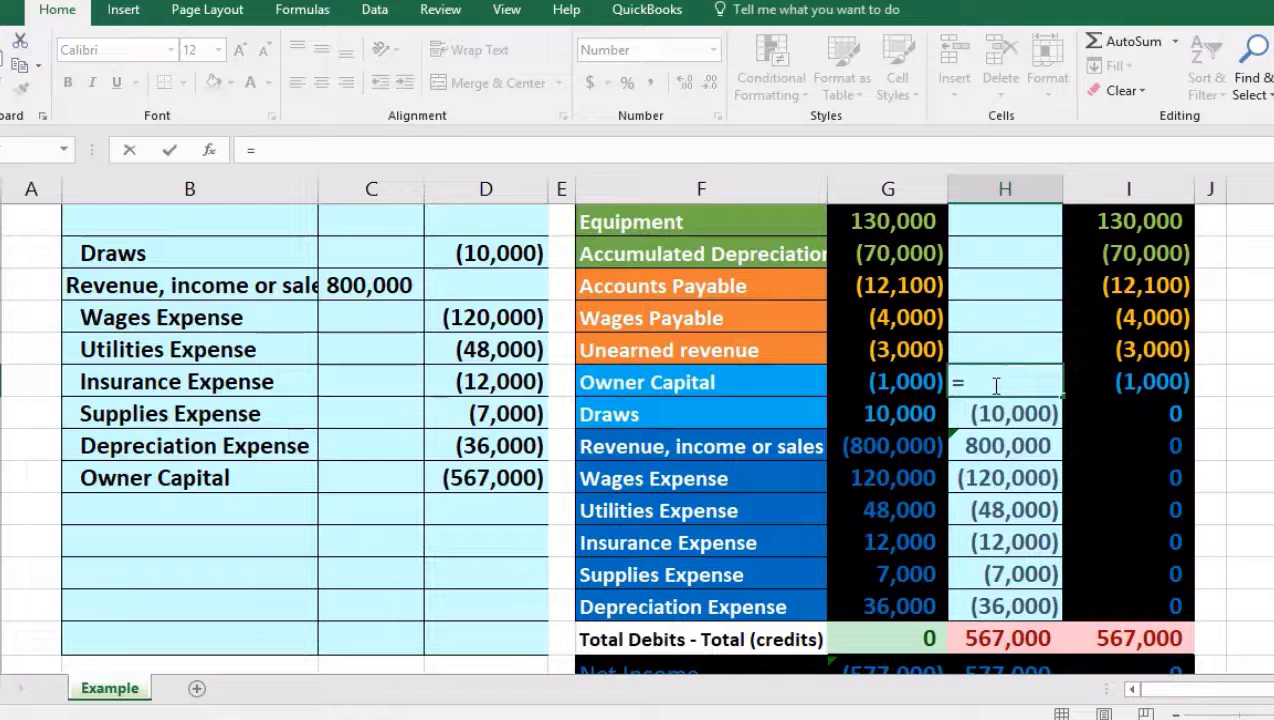
{"action": "left_click", "coordinate": [518, 476]}
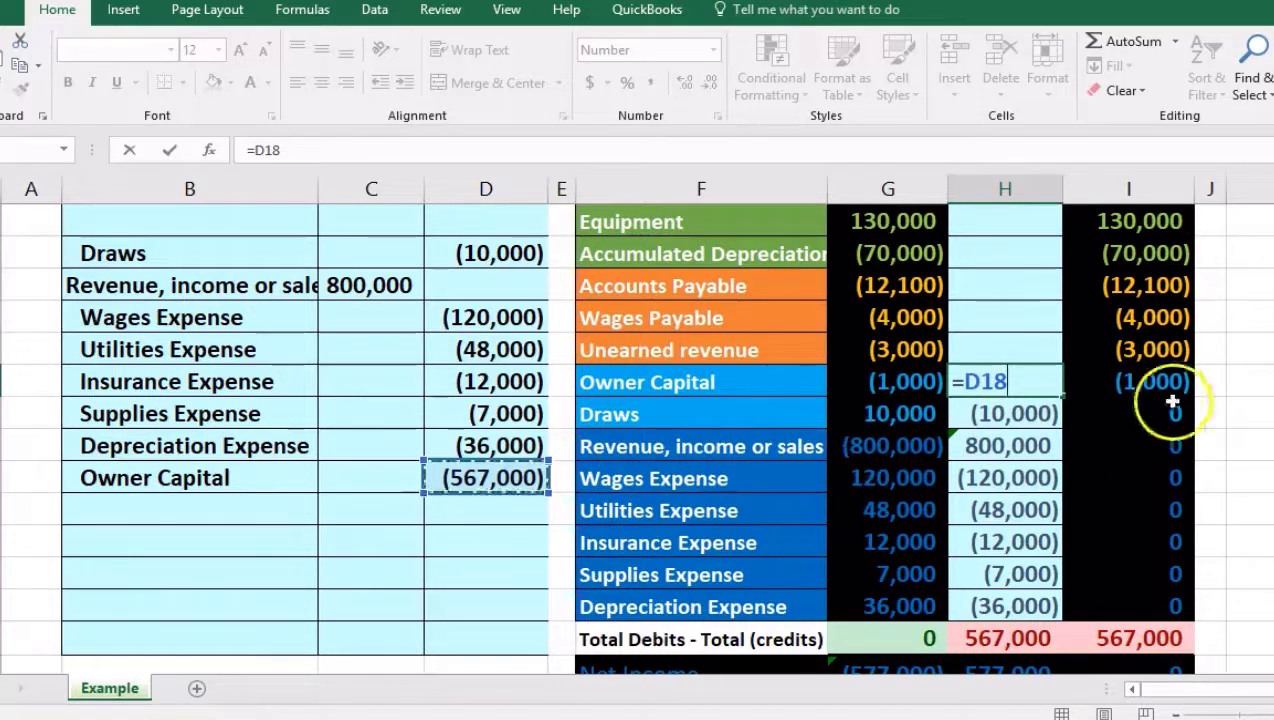
{"action": "key", "text": "Return"}
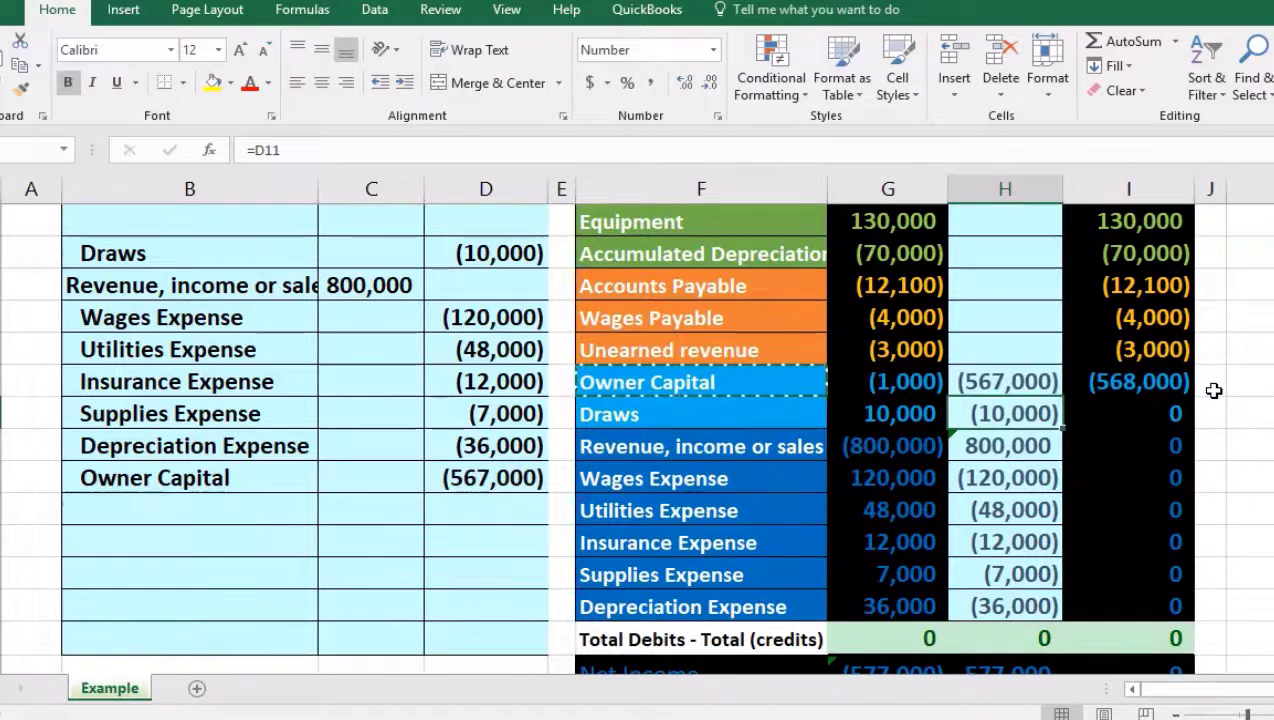
{"action": "scroll", "coordinate": [1209, 401], "scroll_direction": "up", "scroll_amount": 1}
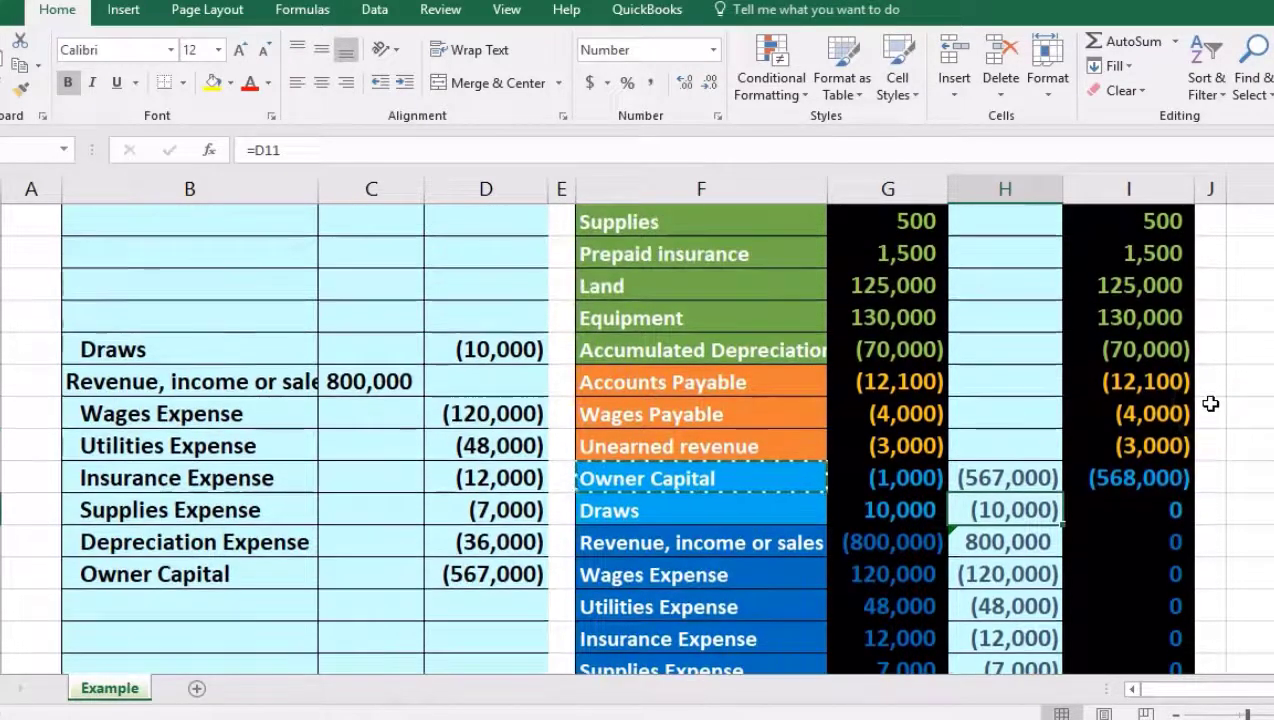
{"action": "scroll", "coordinate": [1166, 510], "scroll_direction": "down", "scroll_amount": 1}
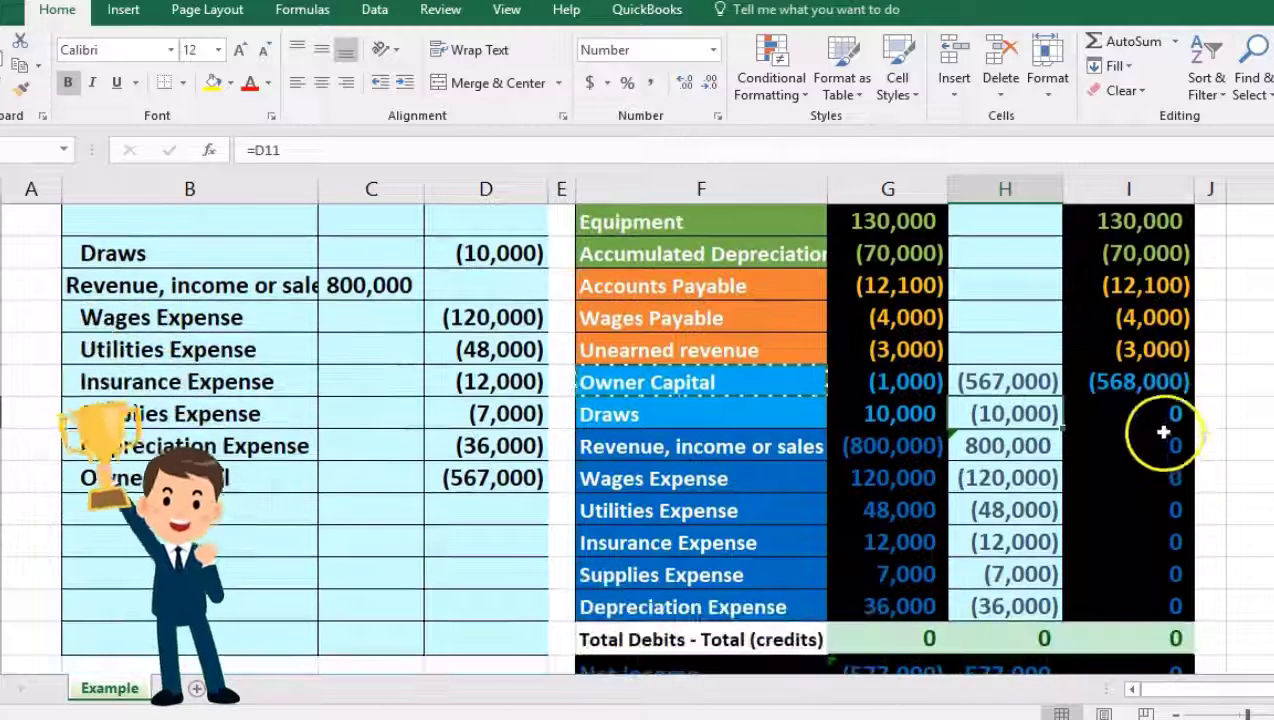
{"action": "mouse_move", "coordinate": [1166, 422]}
{"action": "left_mouse_down"}
{"action": "mouse_move", "coordinate": [1138, 541]}
{"action": "mouse_move", "coordinate": [1147, 600]}
{"action": "left_mouse_up"}
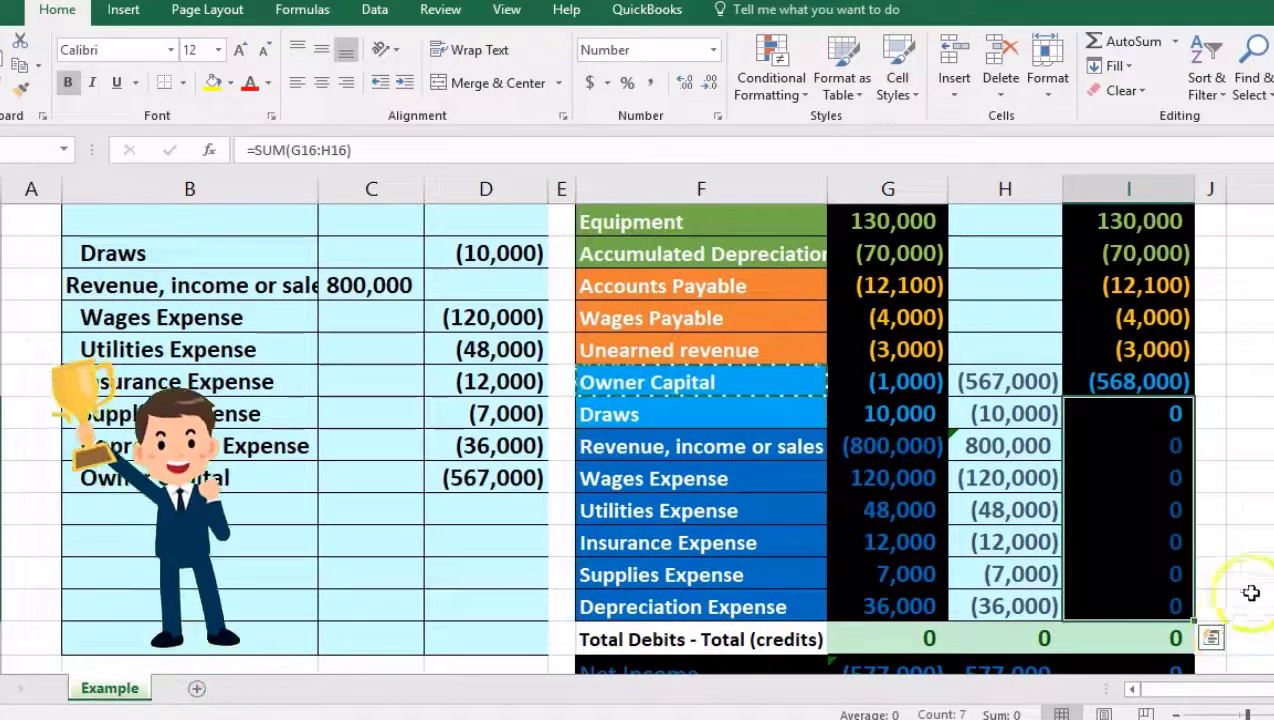
{"action": "left_click", "coordinate": [1168, 386]}
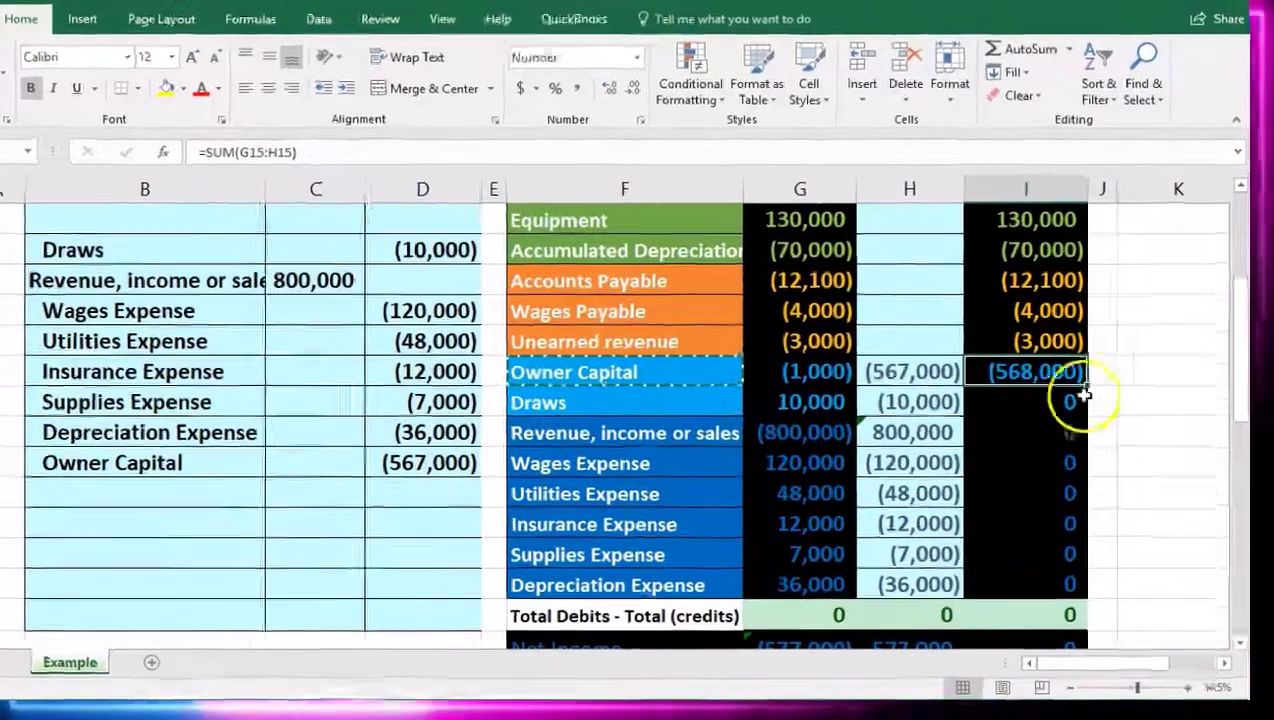
Check the sum of the revenue and expense balances in G17:G22 against the Net Income row
{"action": "left_click", "coordinate": [826, 374]}
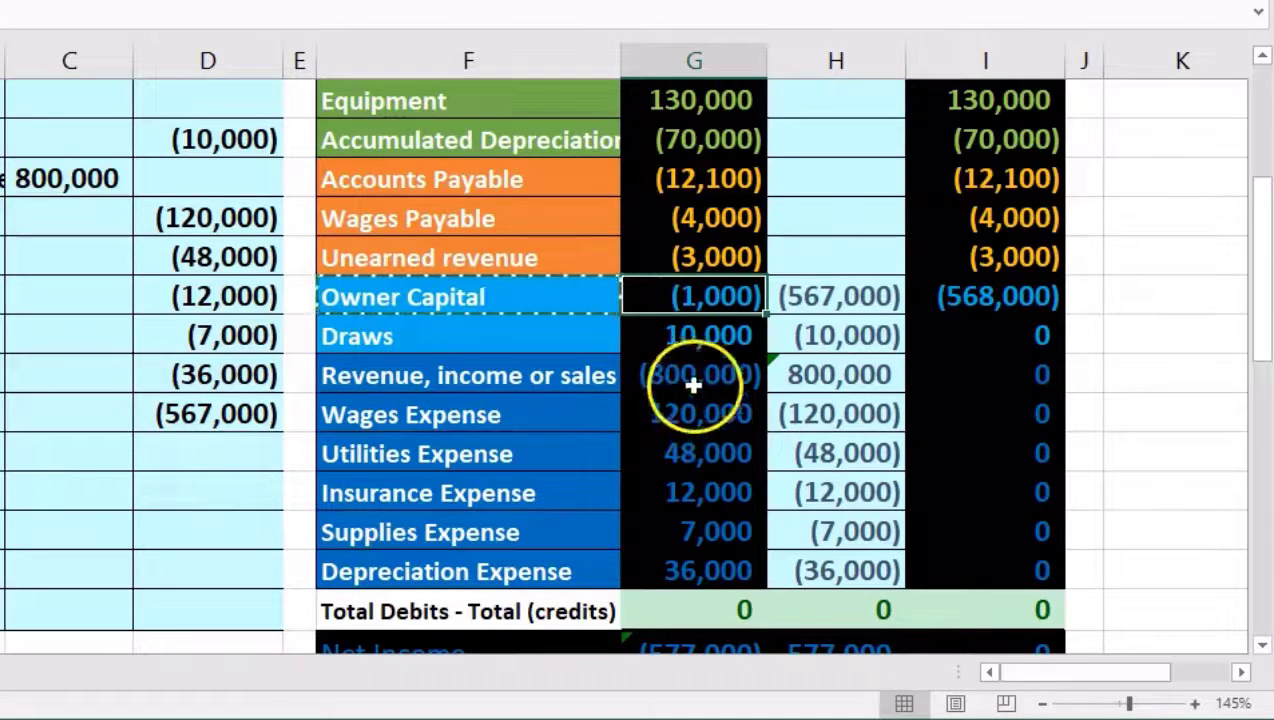
{"action": "left_click_drag", "start_coordinate": [683, 375], "coordinate": [683, 560]}
{"action": "scroll", "coordinate": [683, 560], "scroll_direction": "down", "scroll_amount": 1}
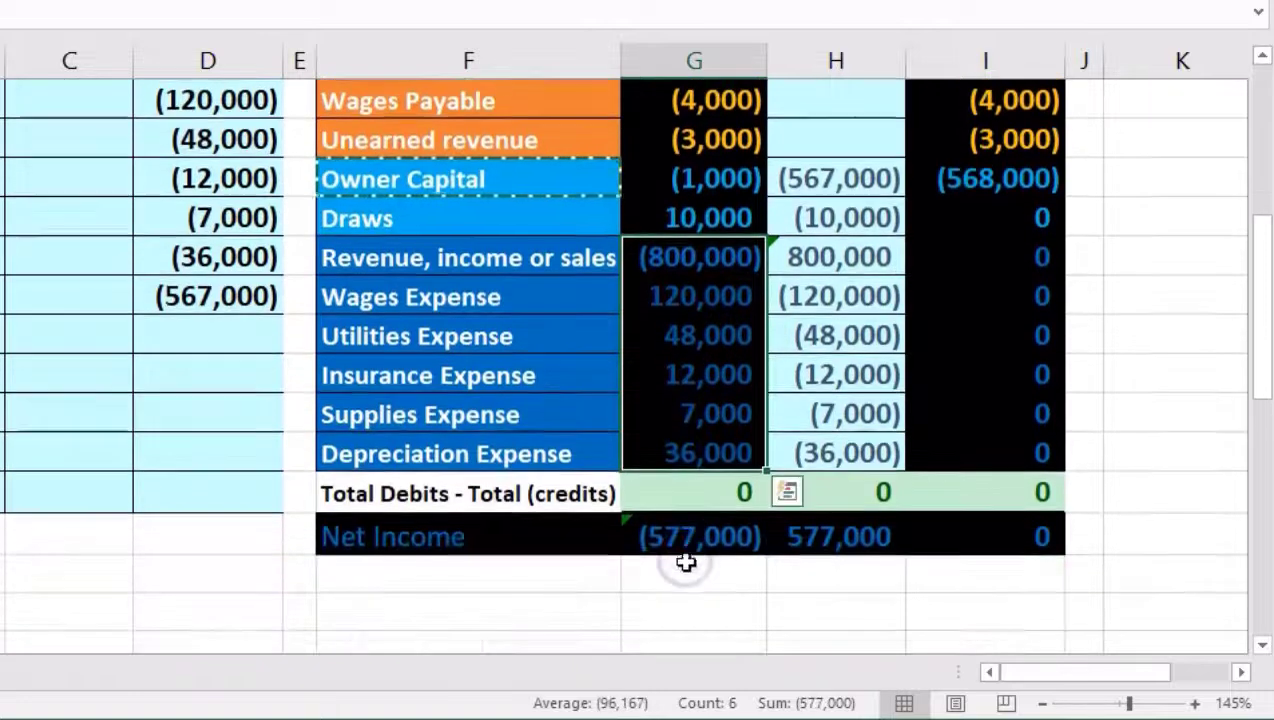
{"action": "left_click", "coordinate": [836, 705]}
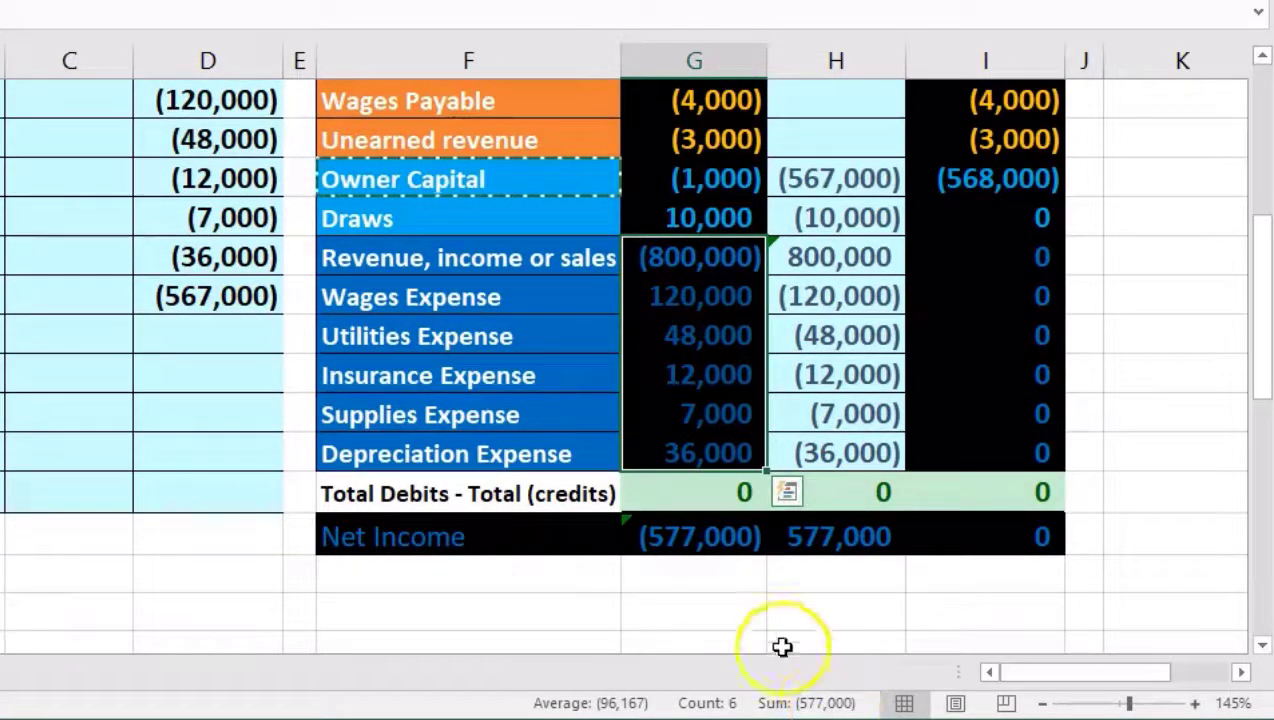
{"action": "scroll", "coordinate": [768, 607], "scroll_direction": "up", "scroll_amount": 1}
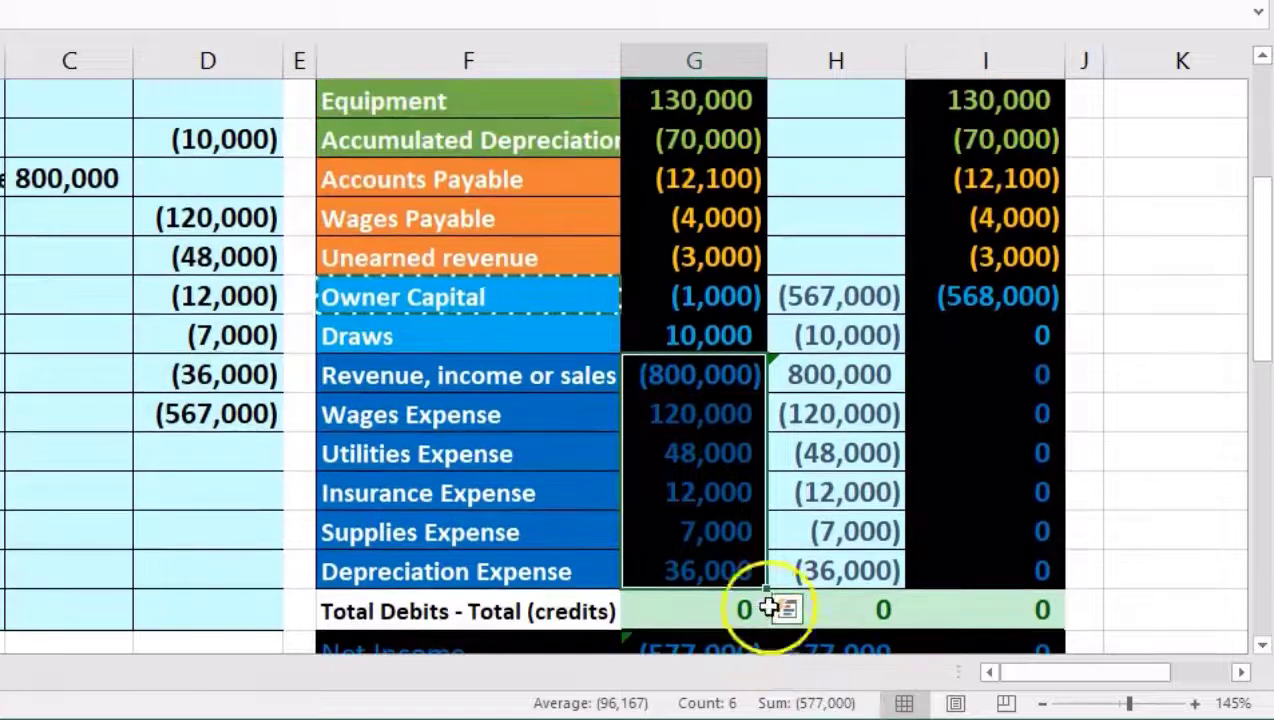
Review the Draws balance and trace Owner Capital from its beginning balance through the closing posting to its ending balance
{"action": "left_click", "coordinate": [684, 336]}
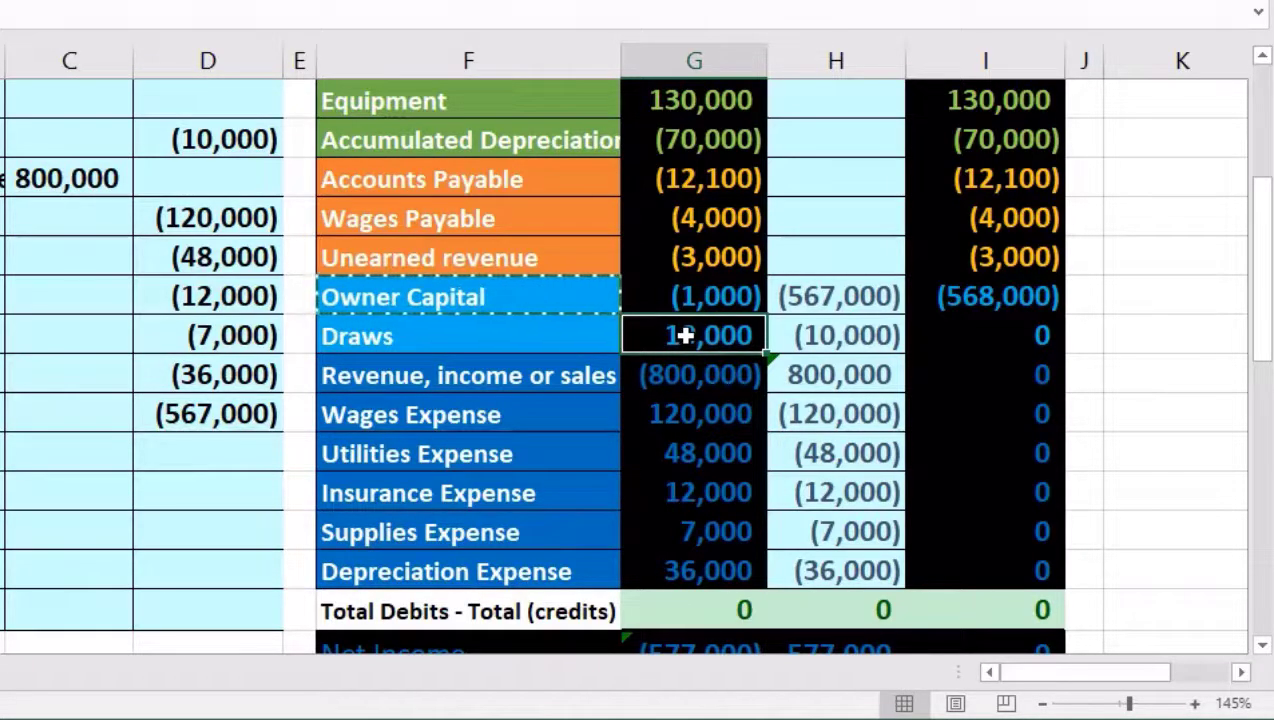
{"action": "left_click", "coordinate": [711, 297]}
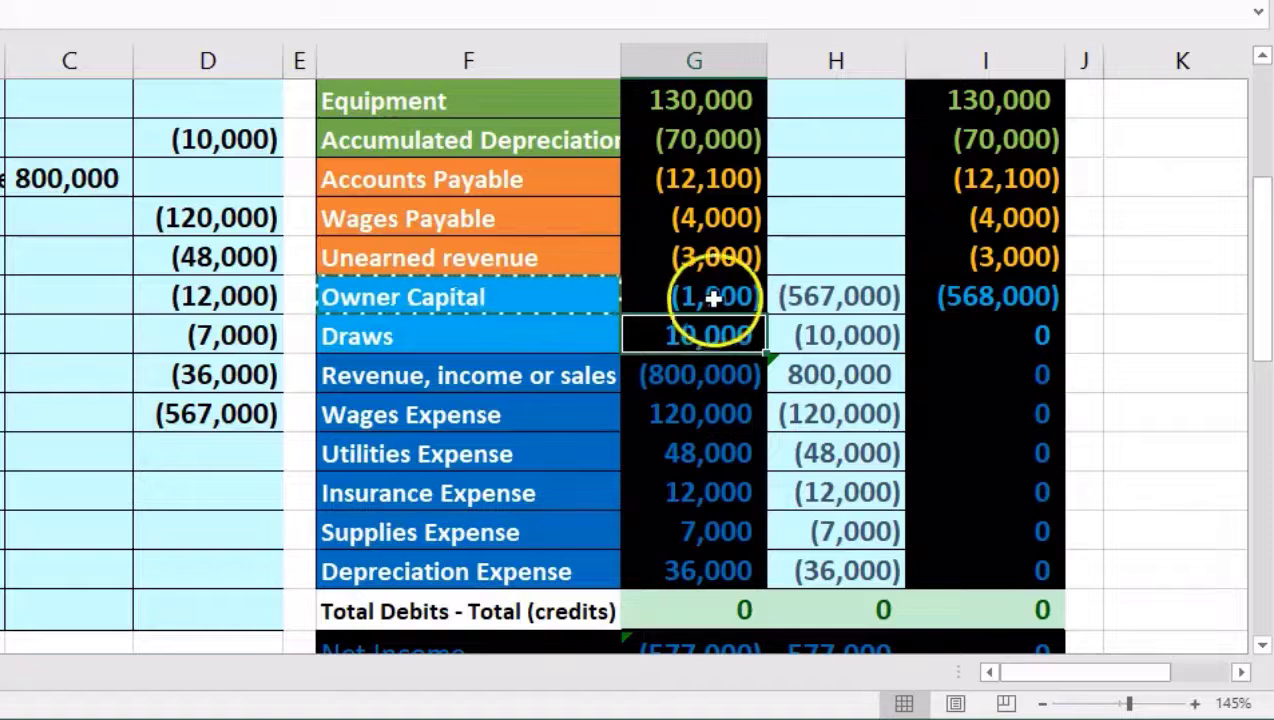
{"action": "left_click", "coordinate": [743, 293]}
{"action": "left_click", "coordinate": [791, 284]}
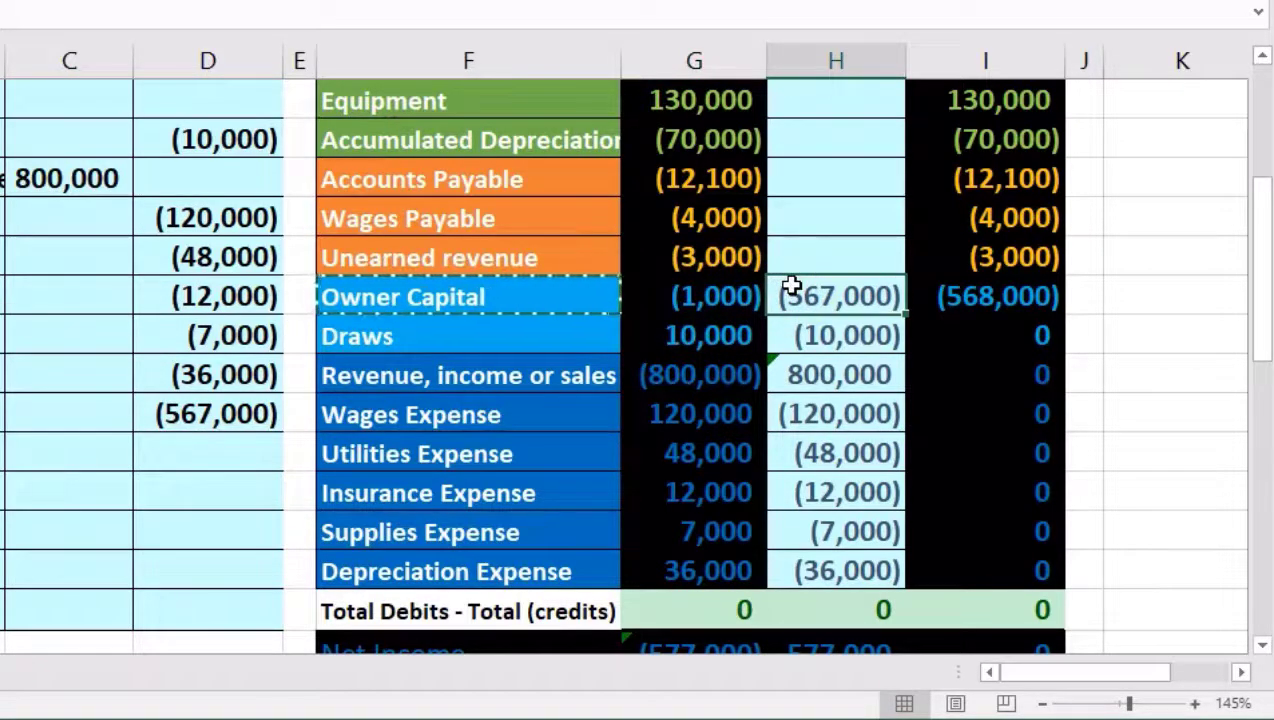
{"action": "left_click", "coordinate": [1000, 298]}
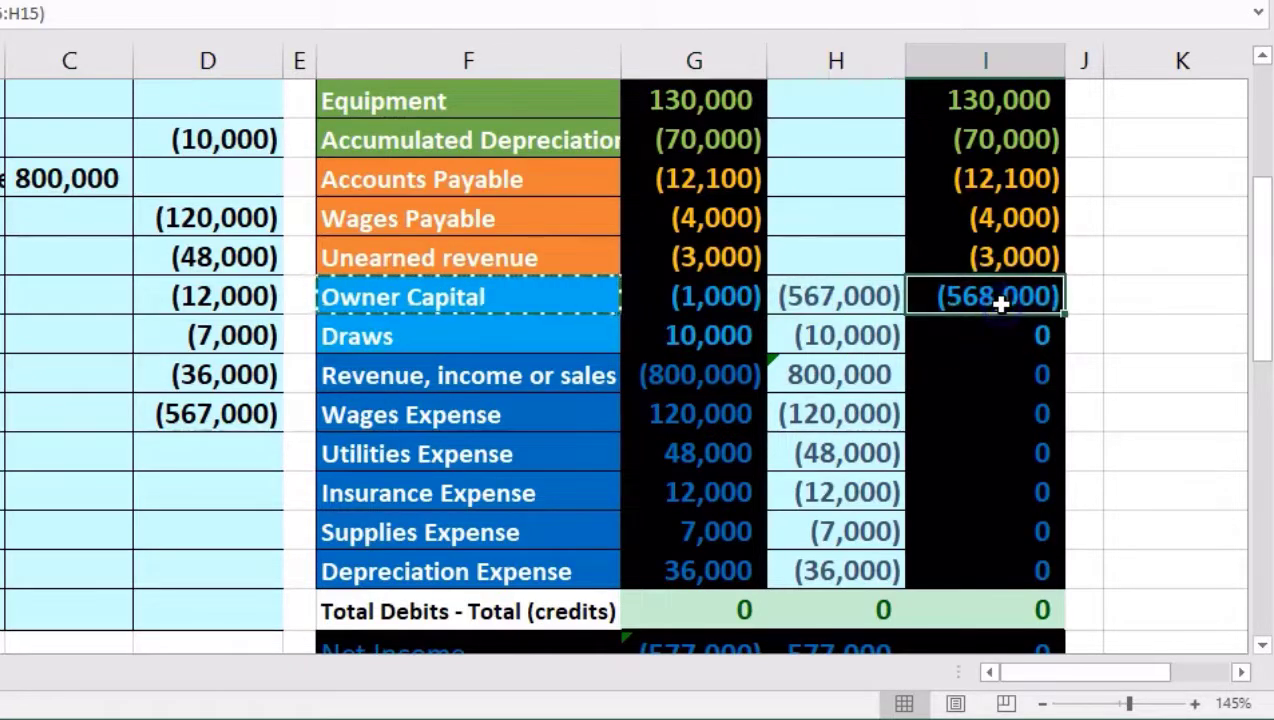